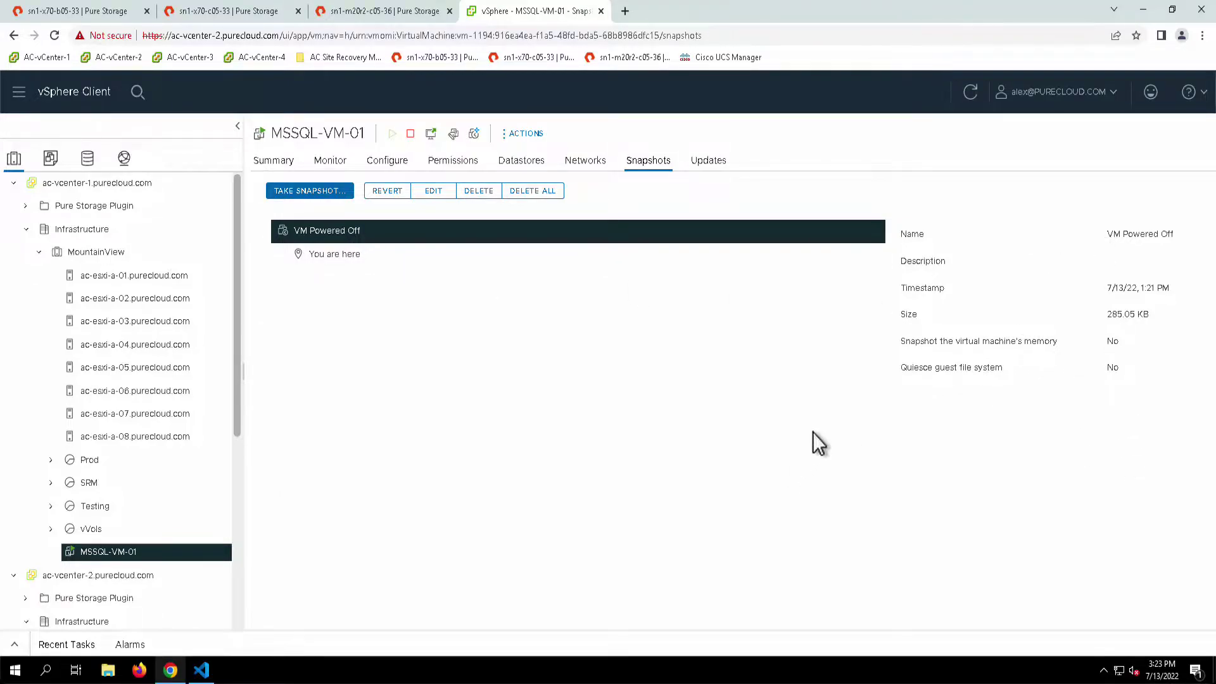
# - In Visual Studio Code, run the demo.ps1 lines that store MSSQL-VM-01 and its 'VM Powered Off' snapshot in variables, and output $snapshot
pyautogui.click(279, 163)
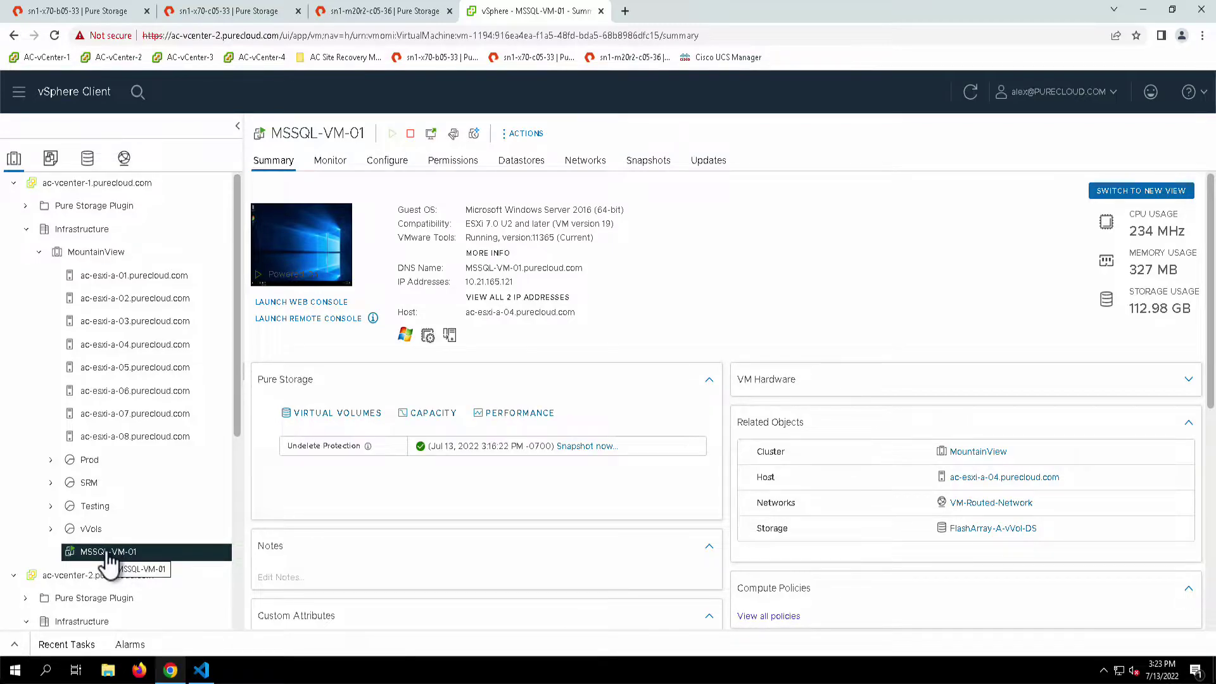
pyautogui.click(206, 674)
pyautogui.click(295, 475)
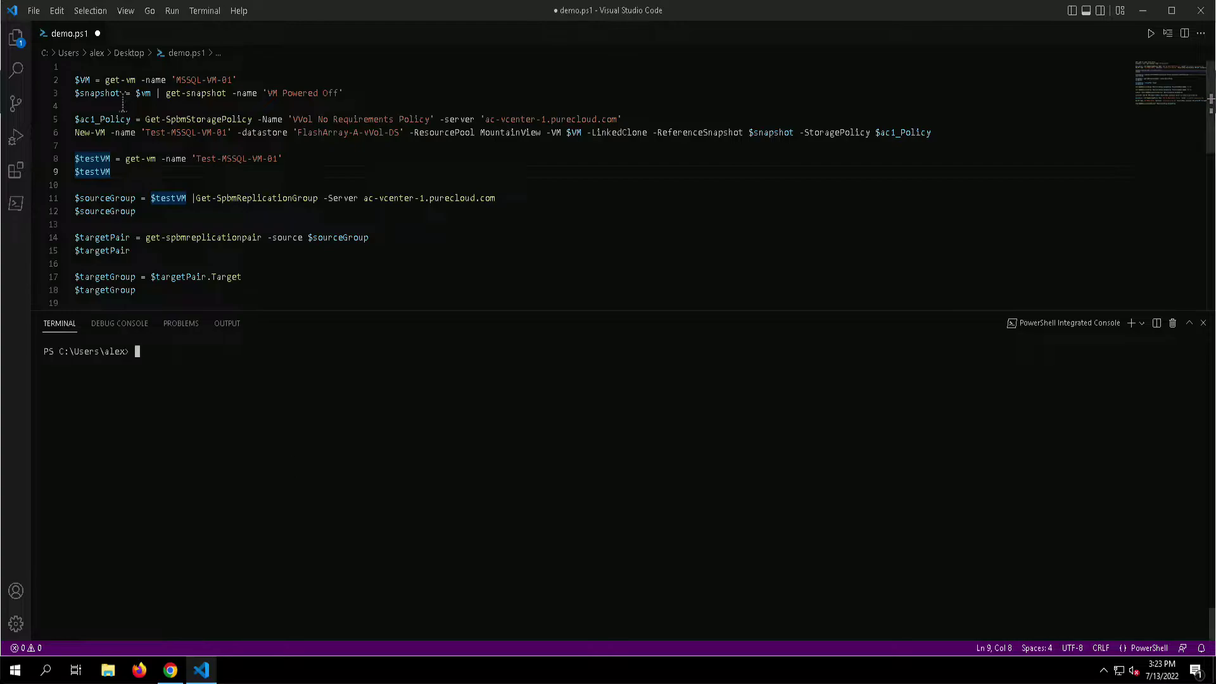
pyautogui.moveTo(55, 78); pyautogui.dragTo(56, 101)
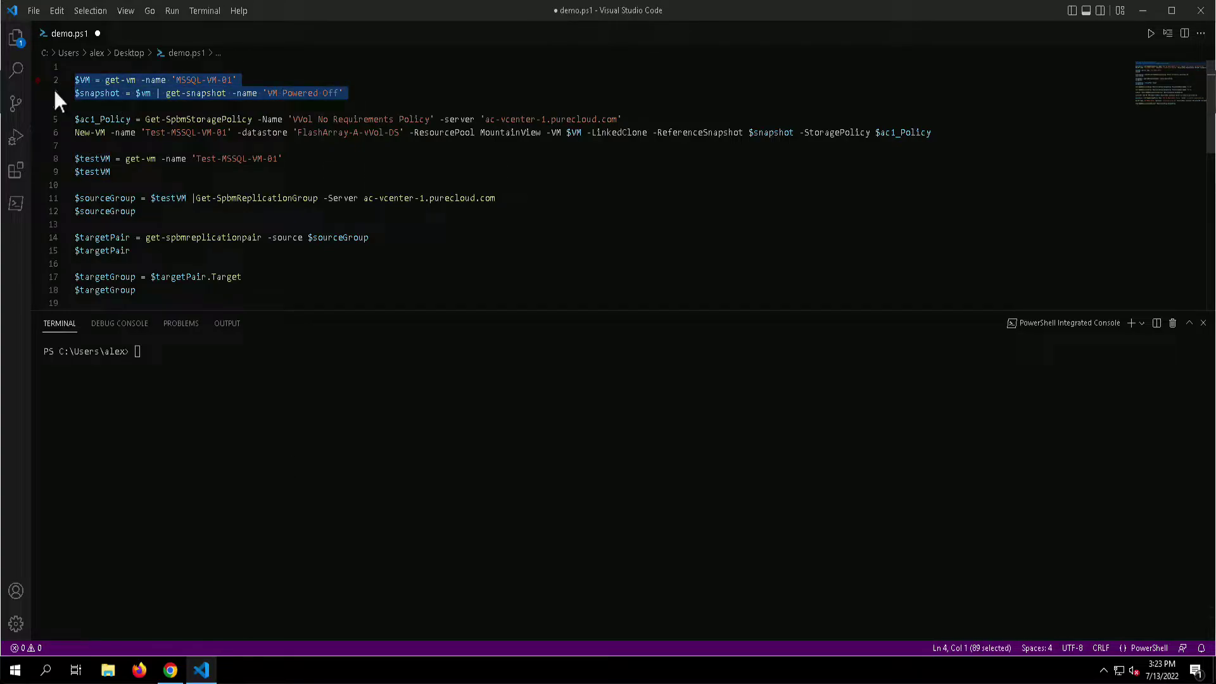
pyautogui.press('F8')
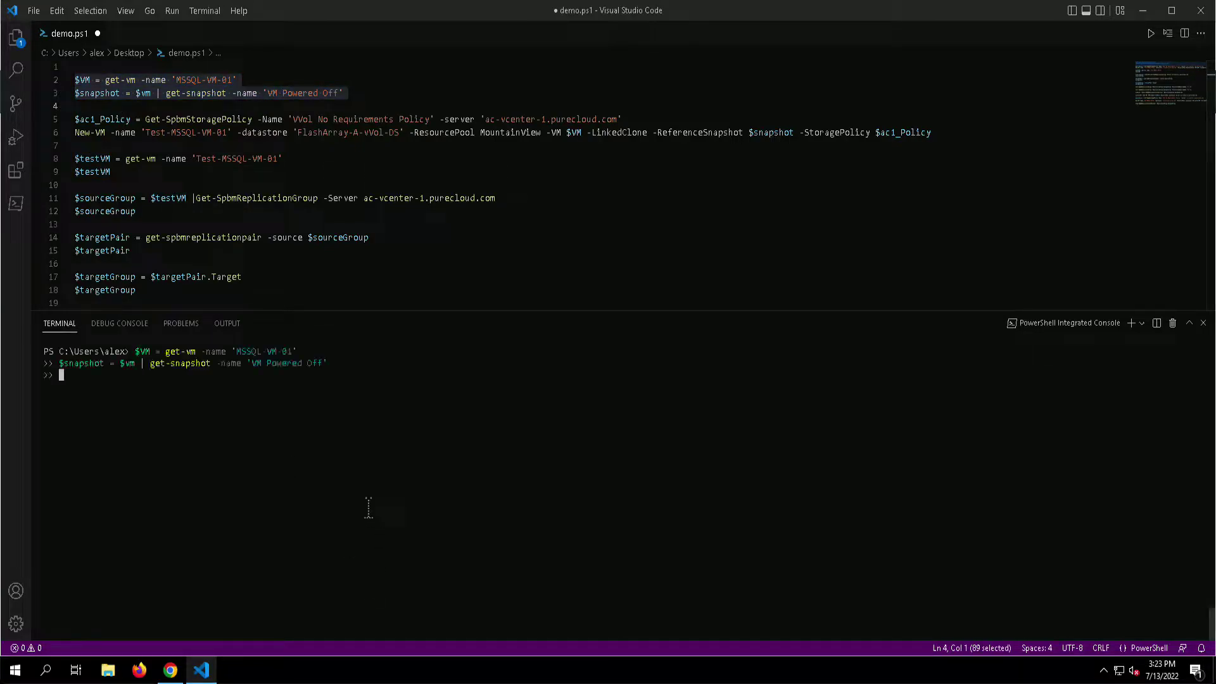
pyautogui.write('$snapshot')
pyautogui.press('Return')
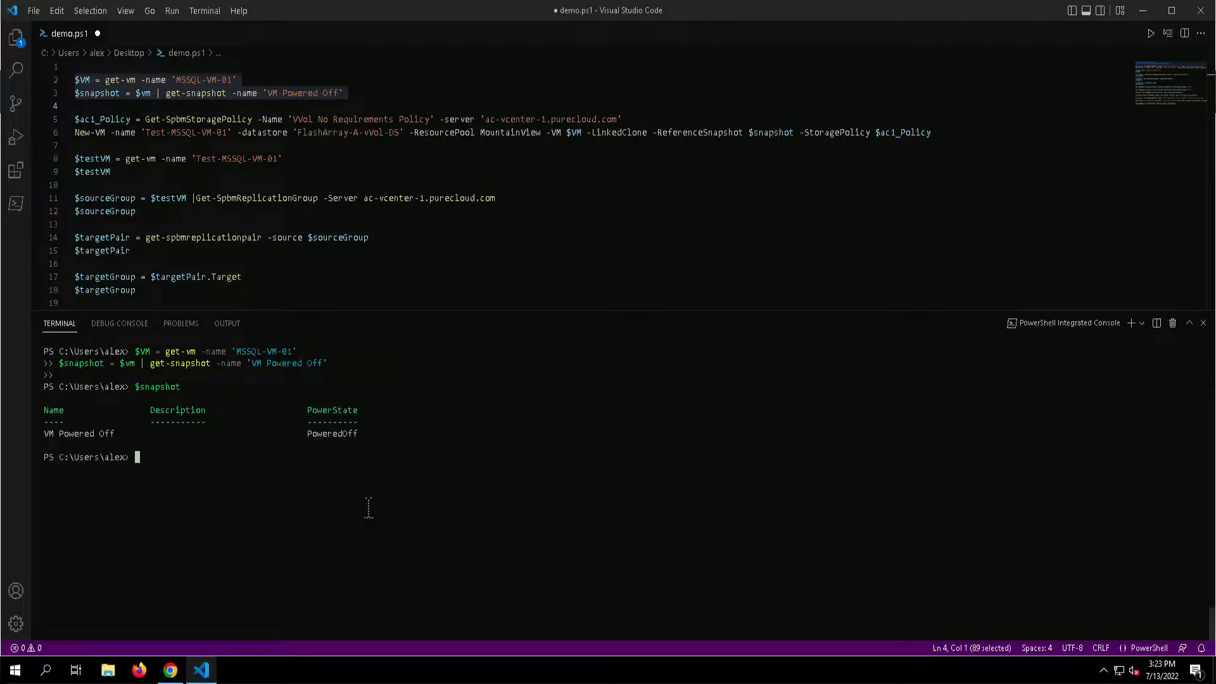
# - Run the script lines that create linked clone Test-MSSQL-VM-01 from the snapshot on FlashArray-A-vVol-DS with the VVol No Requirements Policy
pyautogui.moveTo(54, 119); pyautogui.dragTo(54, 133)
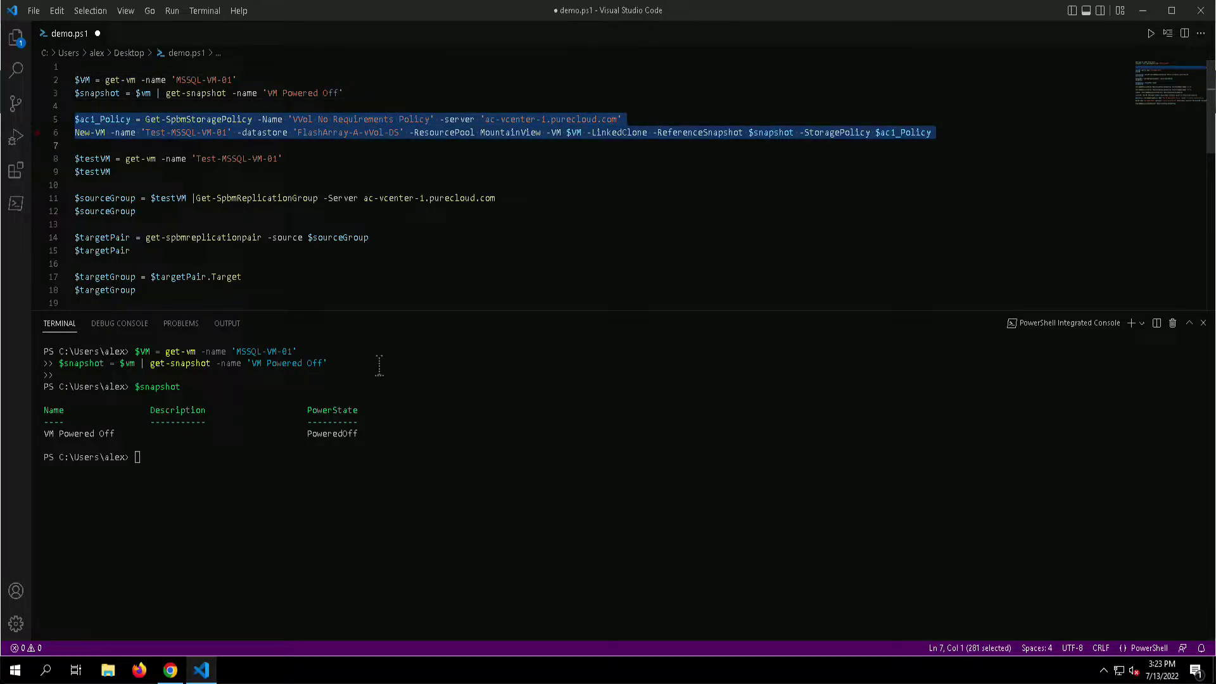
pyautogui.press('F8')
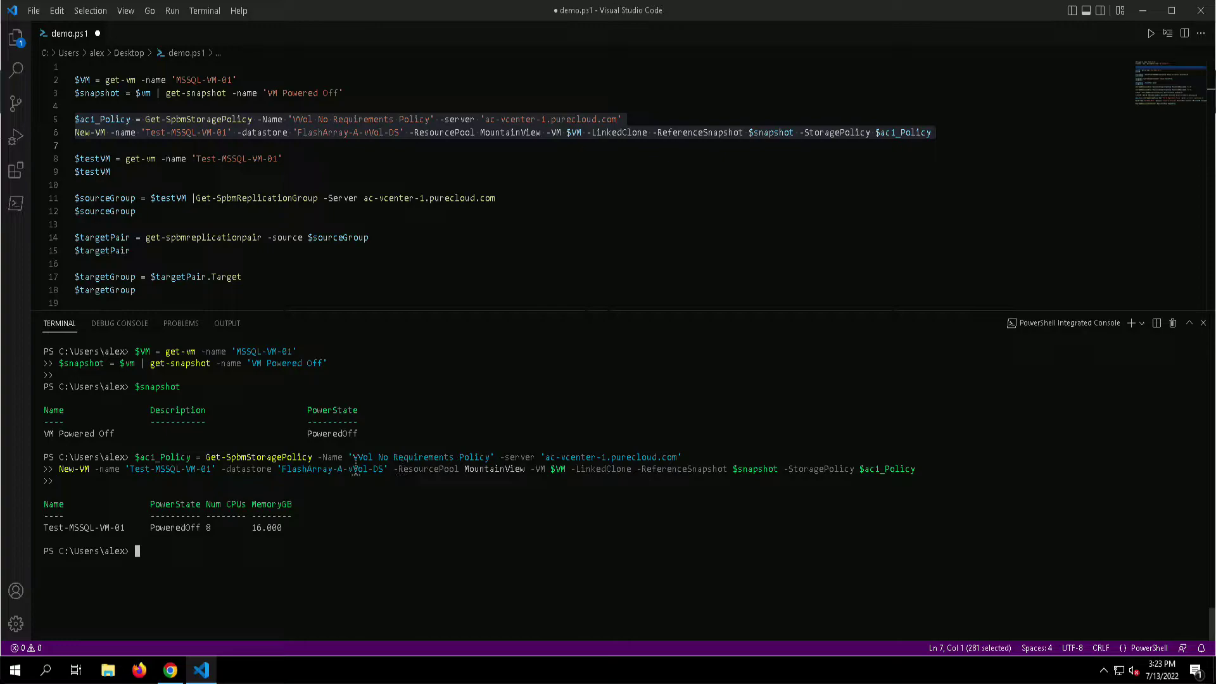
pyautogui.doubleClick(755, 469)
pyautogui.click(833, 473)
# - In the vSphere Client, start cloning Test-MSSQL-VM-01 to a template named MSSQL-Template in the Templates folder under Infrastructure
pyautogui.click(169, 670)
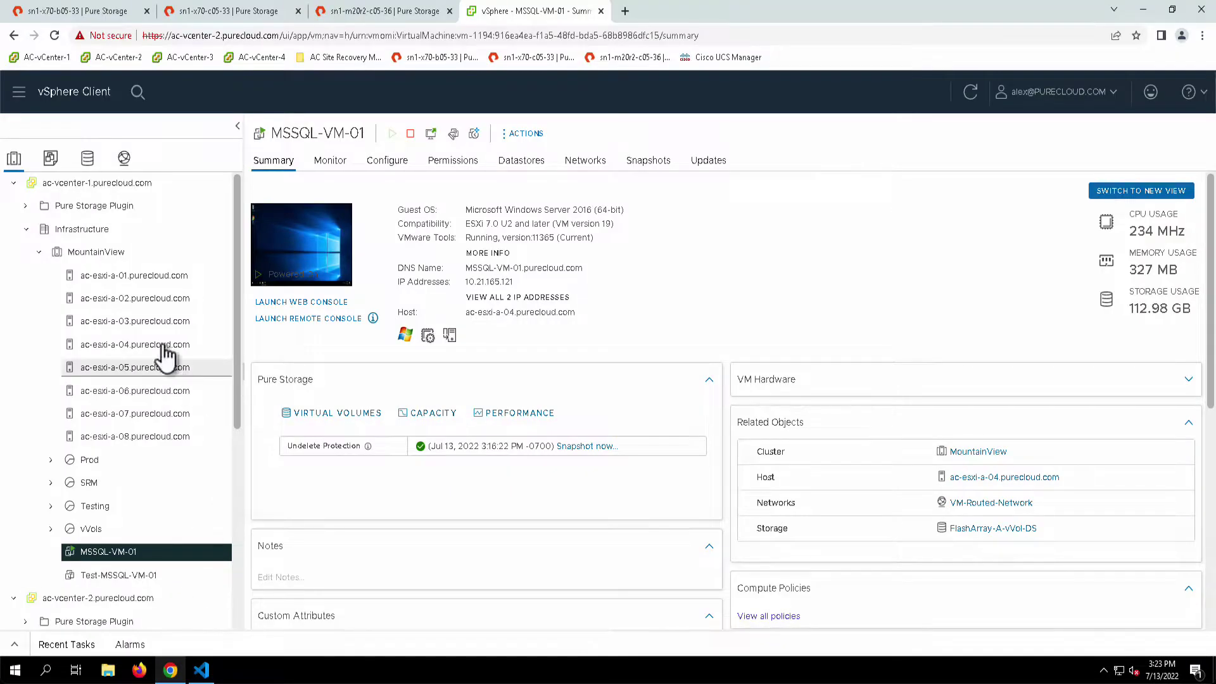
pyautogui.click(151, 582)
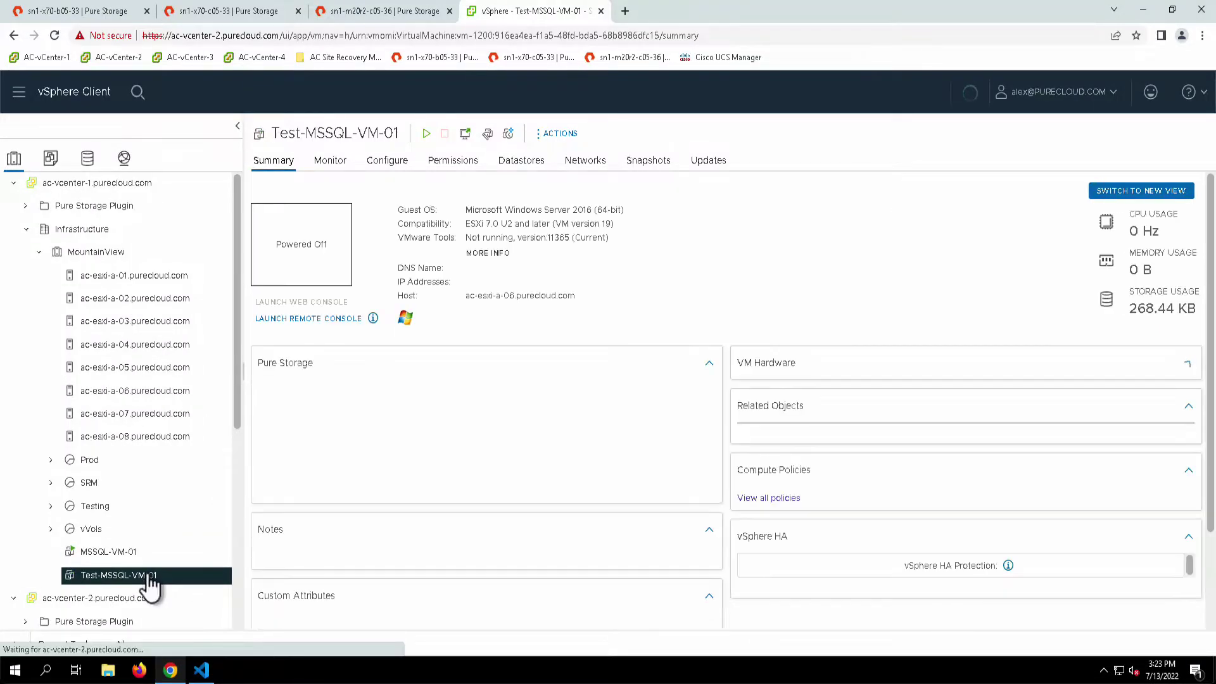
pyautogui.rightClick(111, 574)
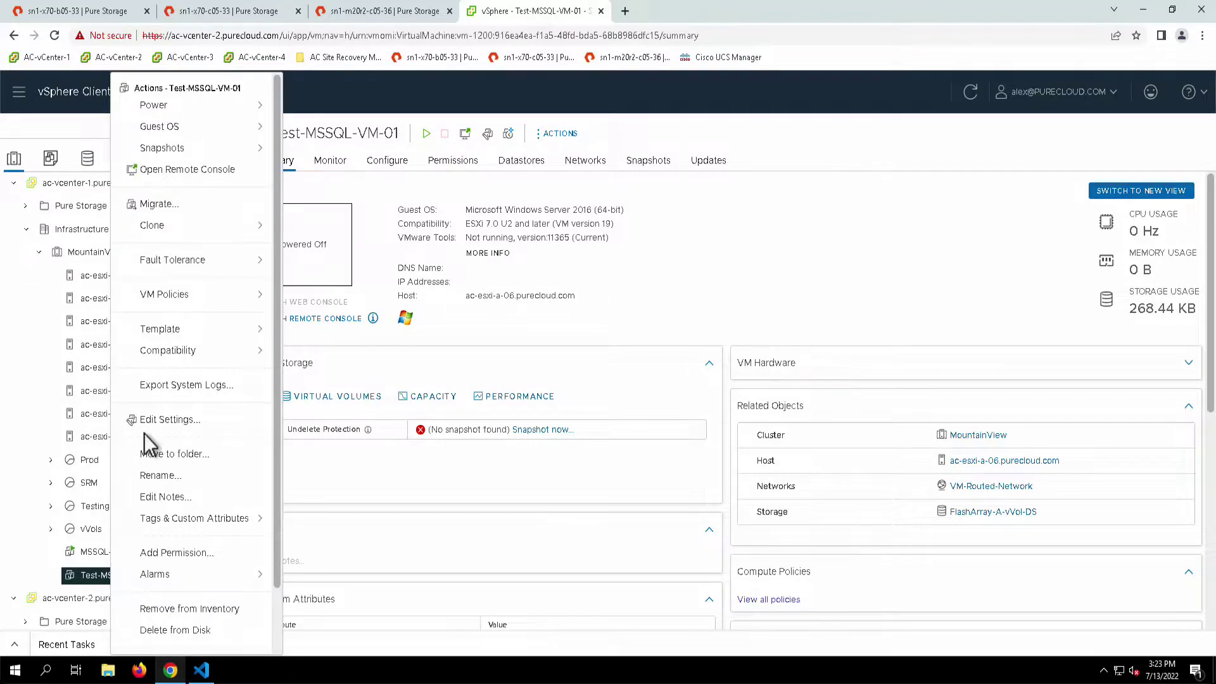
pyautogui.moveTo(263, 229)
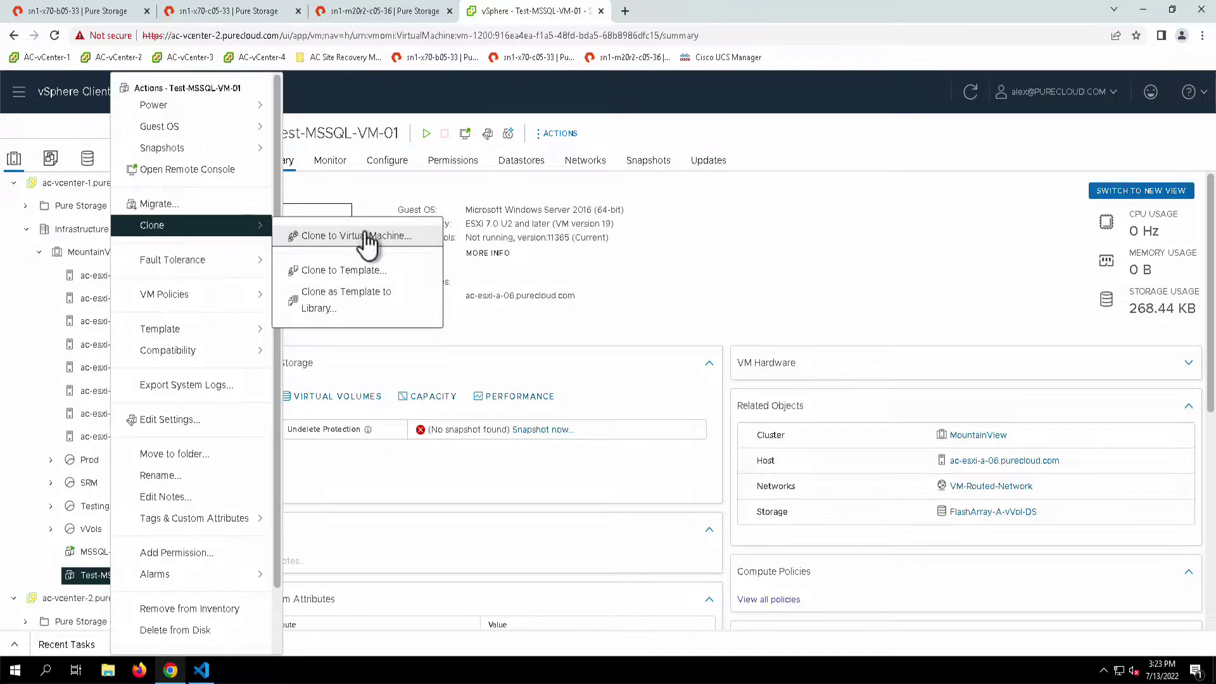
pyautogui.click(368, 271)
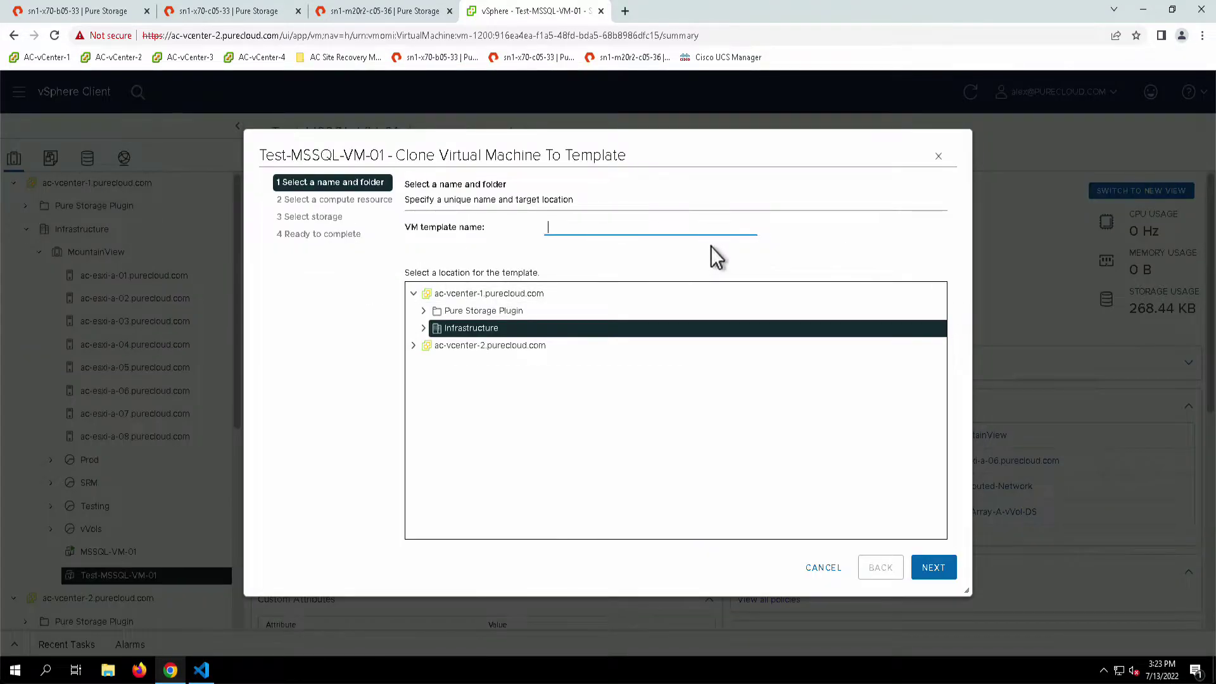
pyautogui.write('MSSQL-Template')
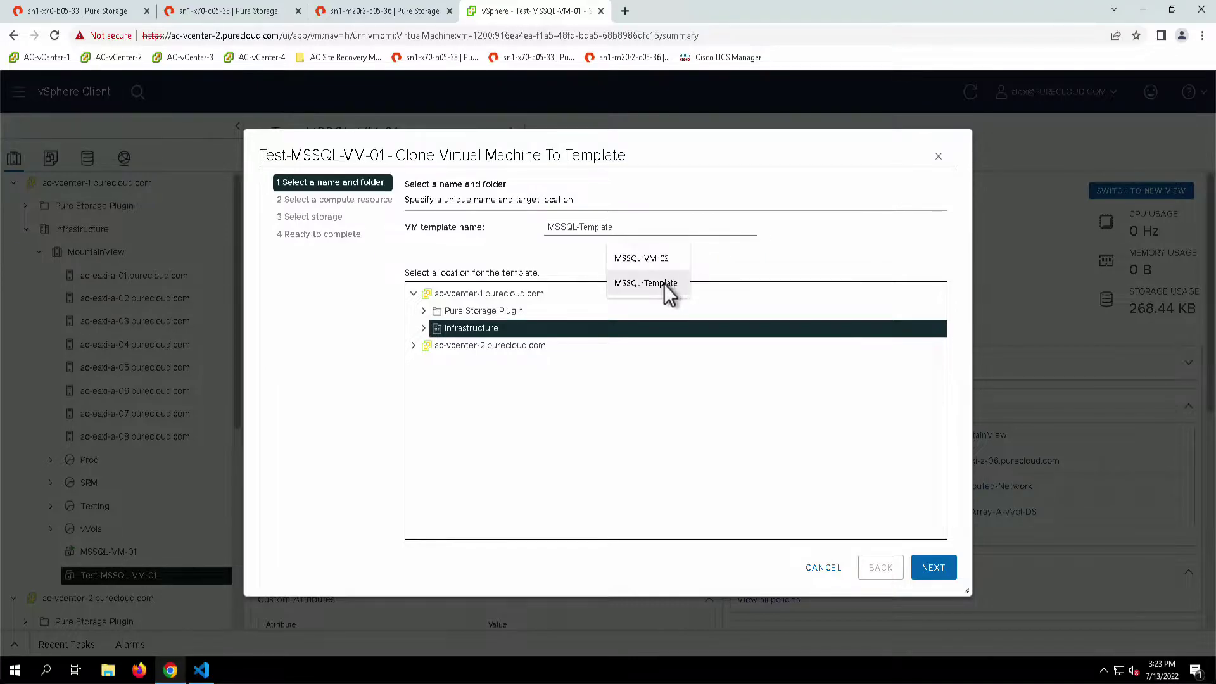
pyautogui.click(664, 283)
pyautogui.click(423, 327)
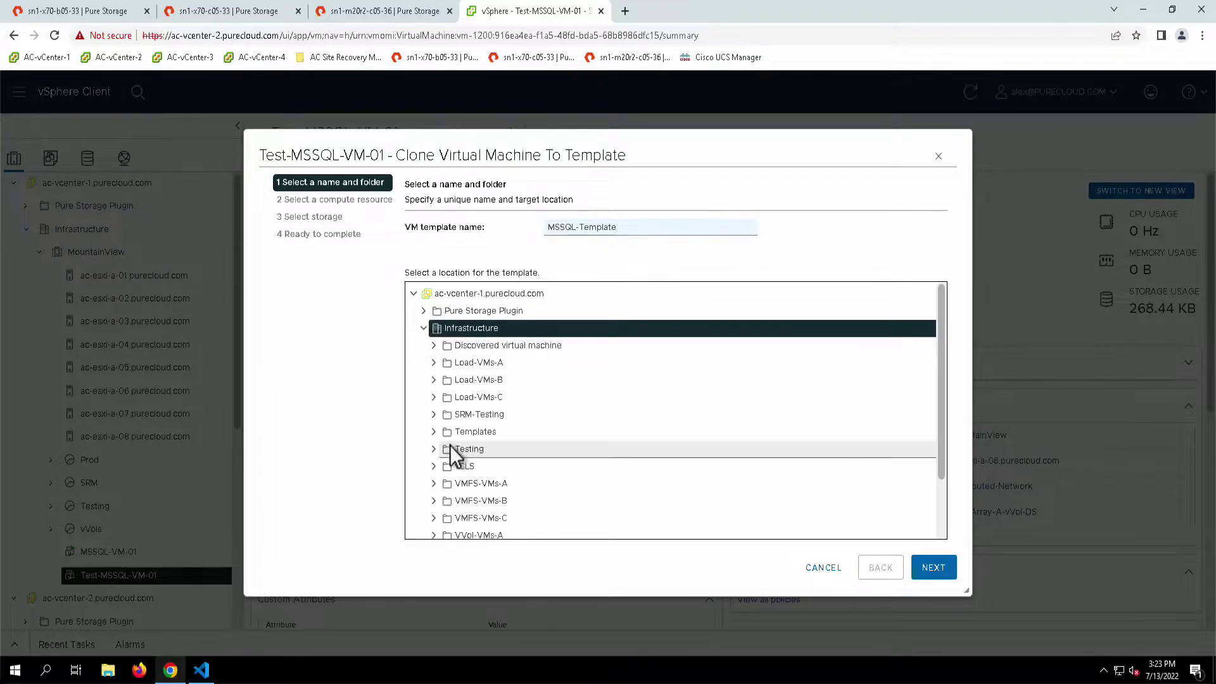
pyautogui.click(489, 431)
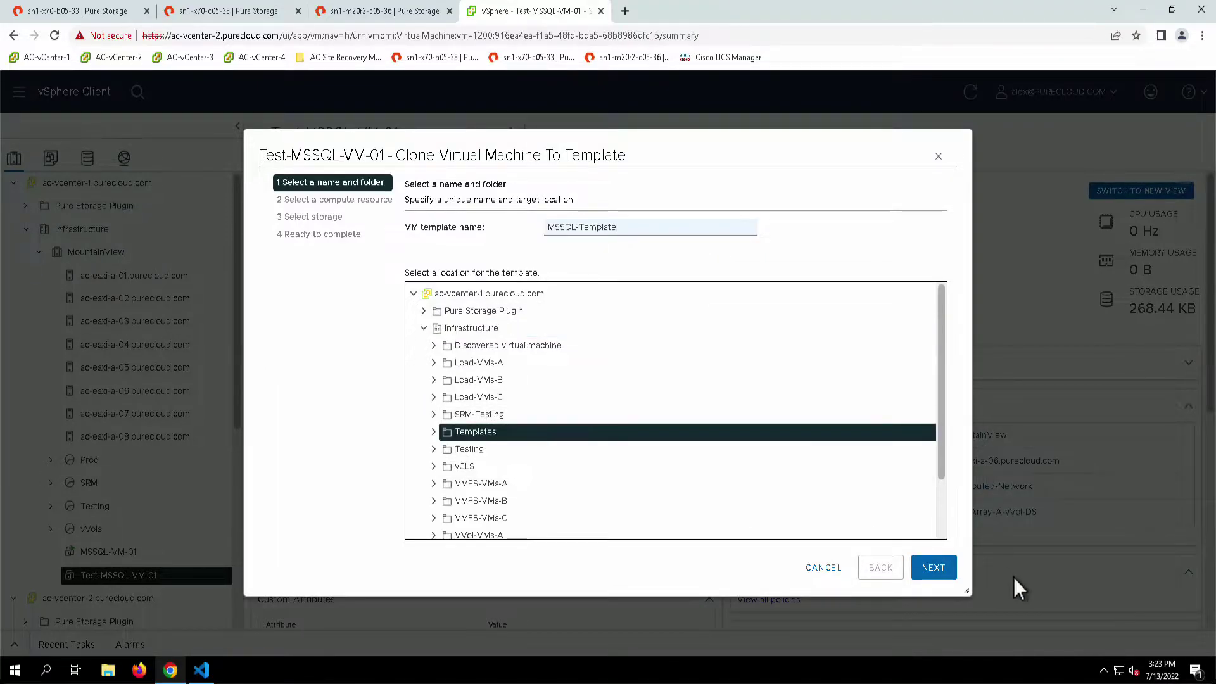
pyautogui.click(934, 568)
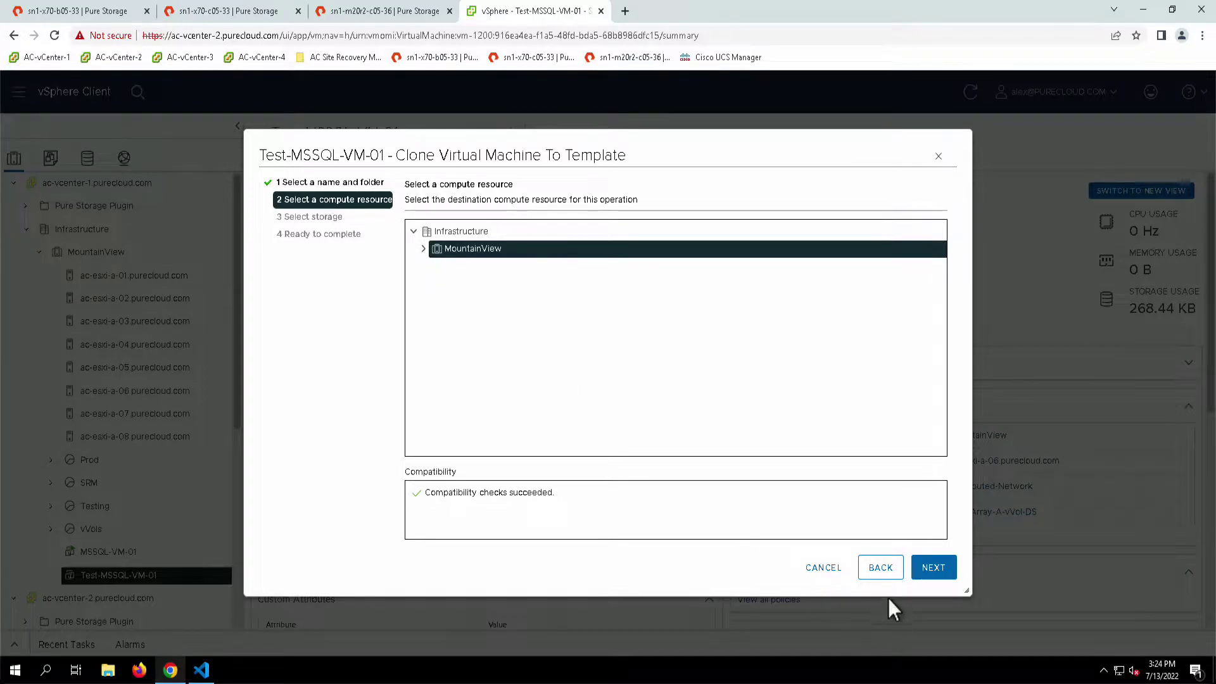
# - Accept the MountainView cluster, choose the VVol No Requirements Policy and the FlashArray-A-vVol-DS datastore, and finish the template clone
pyautogui.click(933, 570)
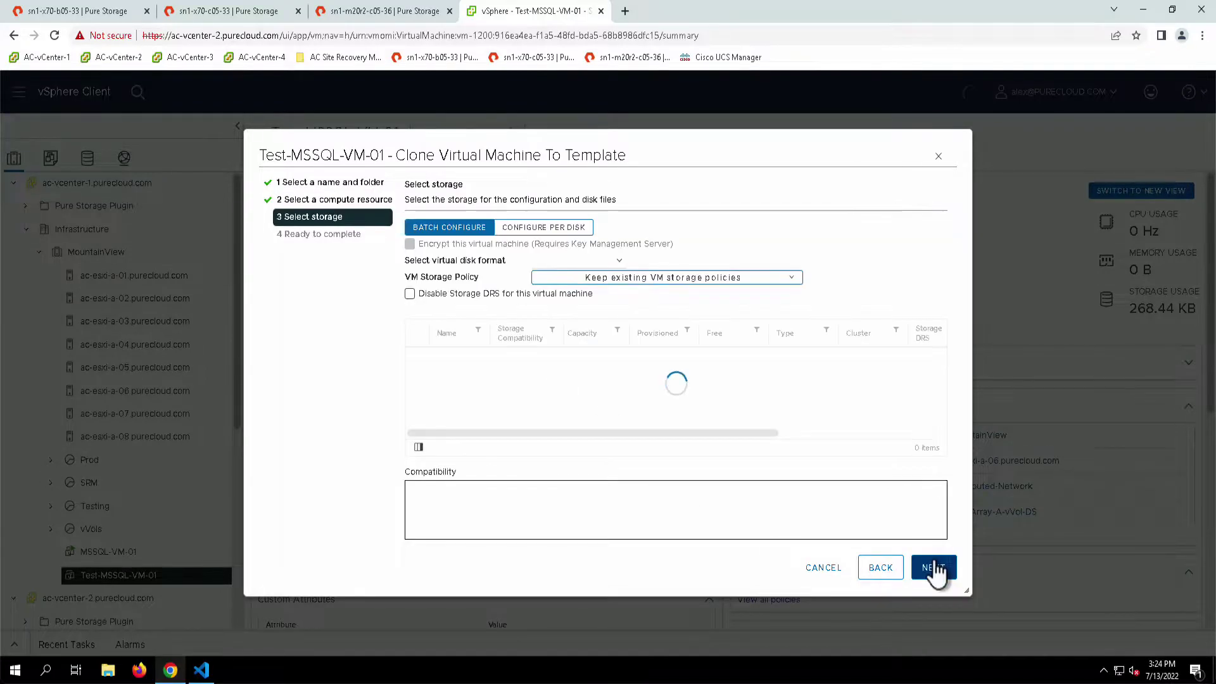
pyautogui.click(671, 282)
pyautogui.click(585, 504)
pyautogui.click(418, 355)
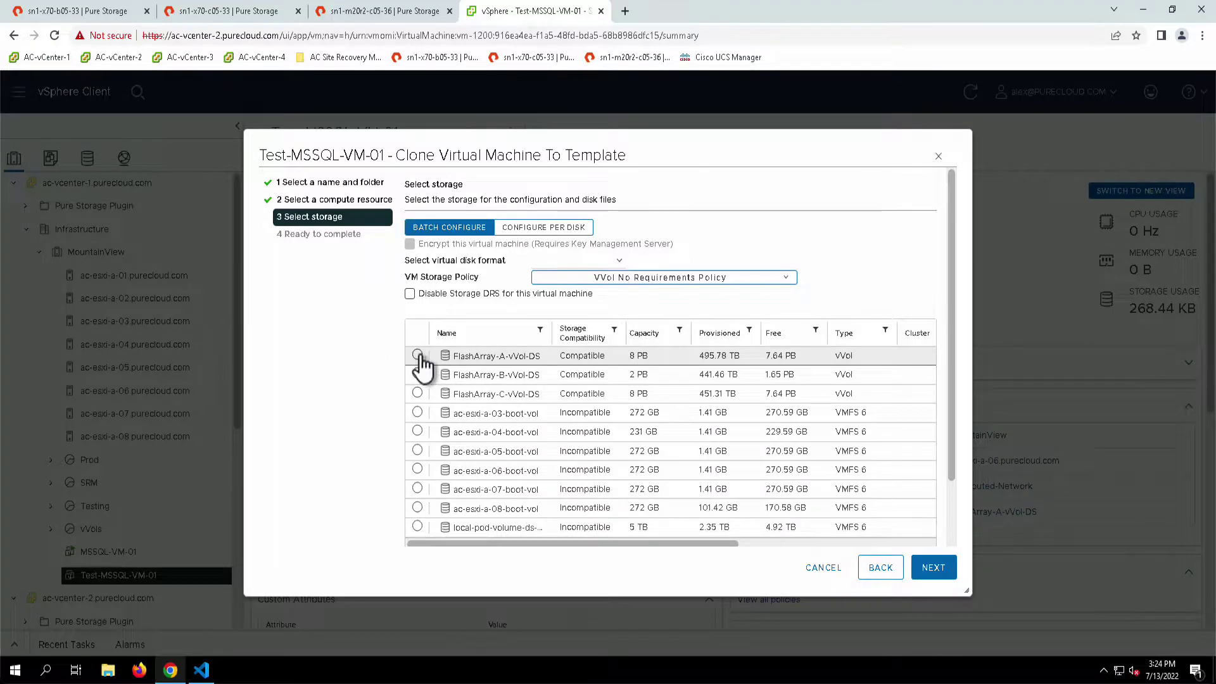
pyautogui.click(935, 570)
pyautogui.click(935, 571)
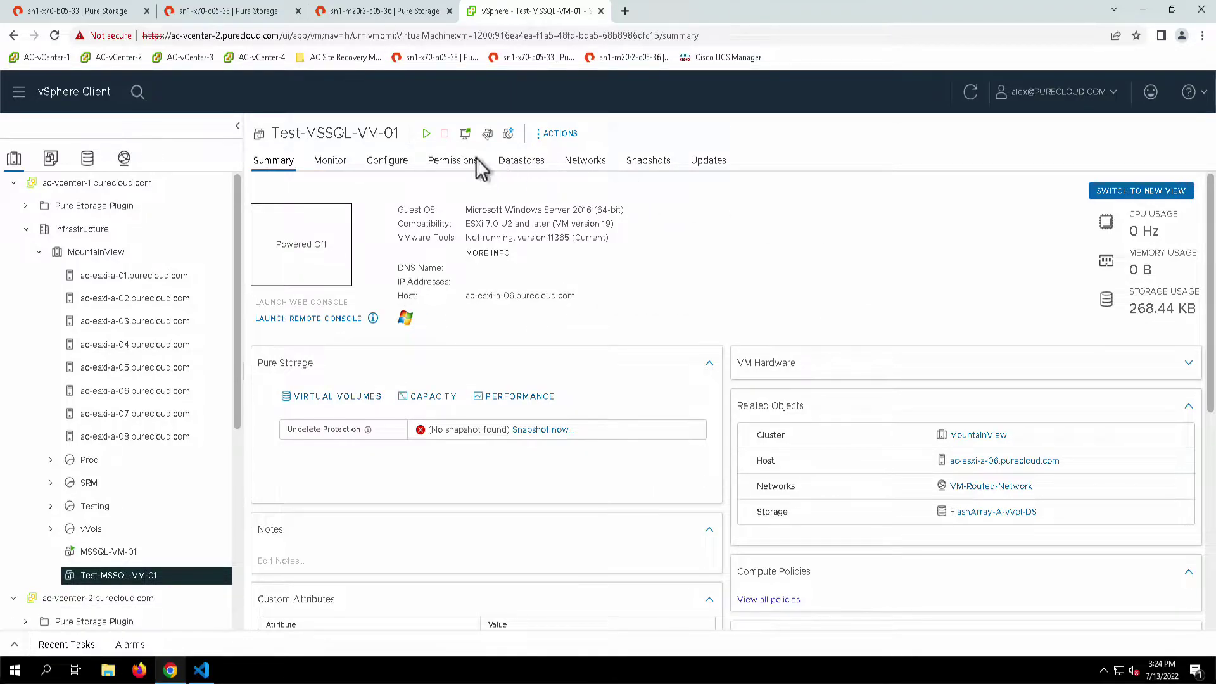
# - Edit the VM storage policies of Test-MSSQL-VM-01 and select FlashArray-Replication-1-hour-1-day for the VM home and all disks
pyautogui.click(394, 166)
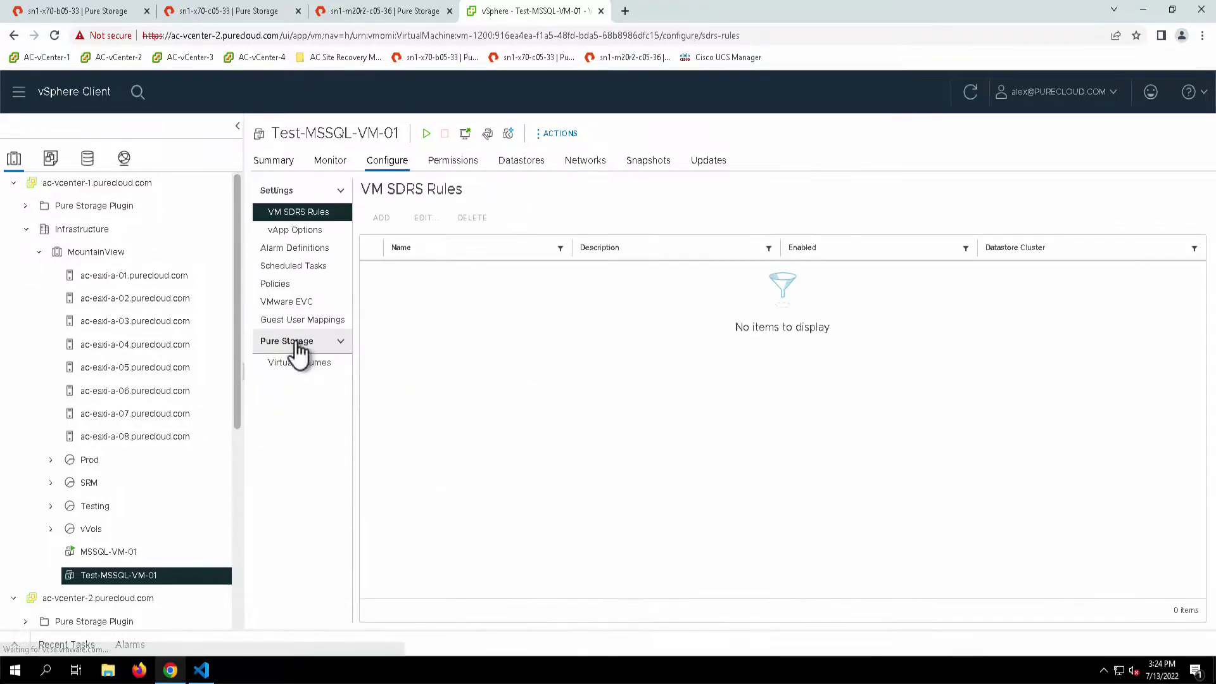
pyautogui.click(282, 287)
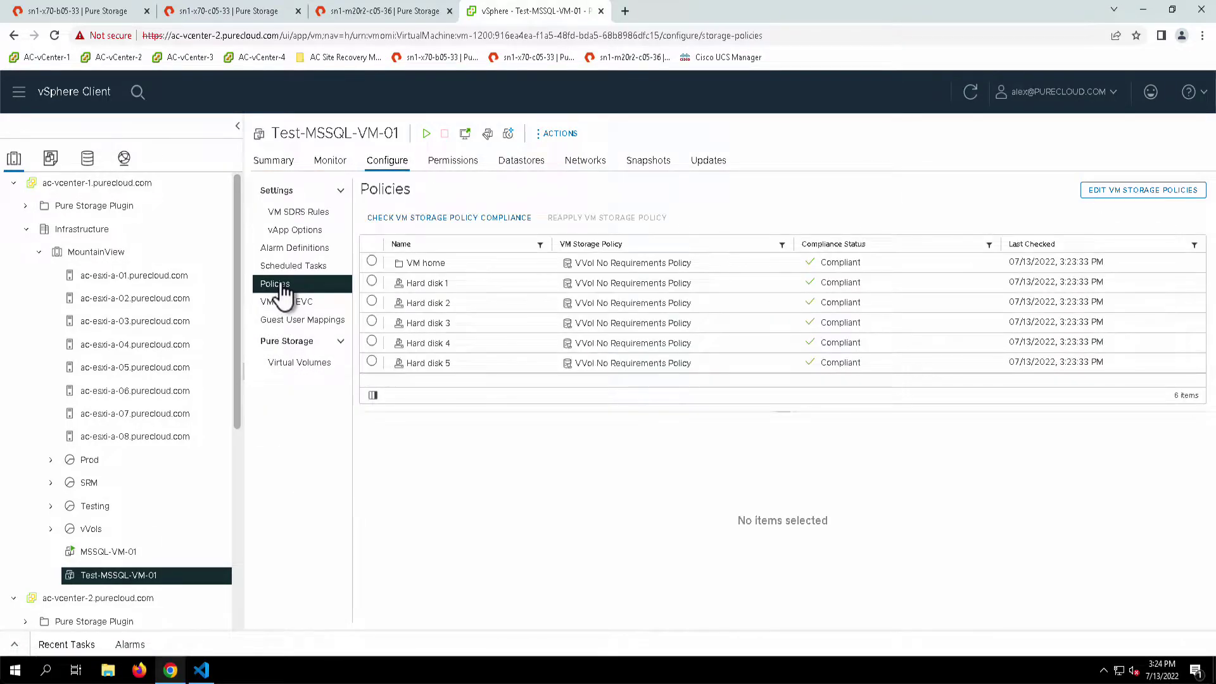
pyautogui.click(1169, 194)
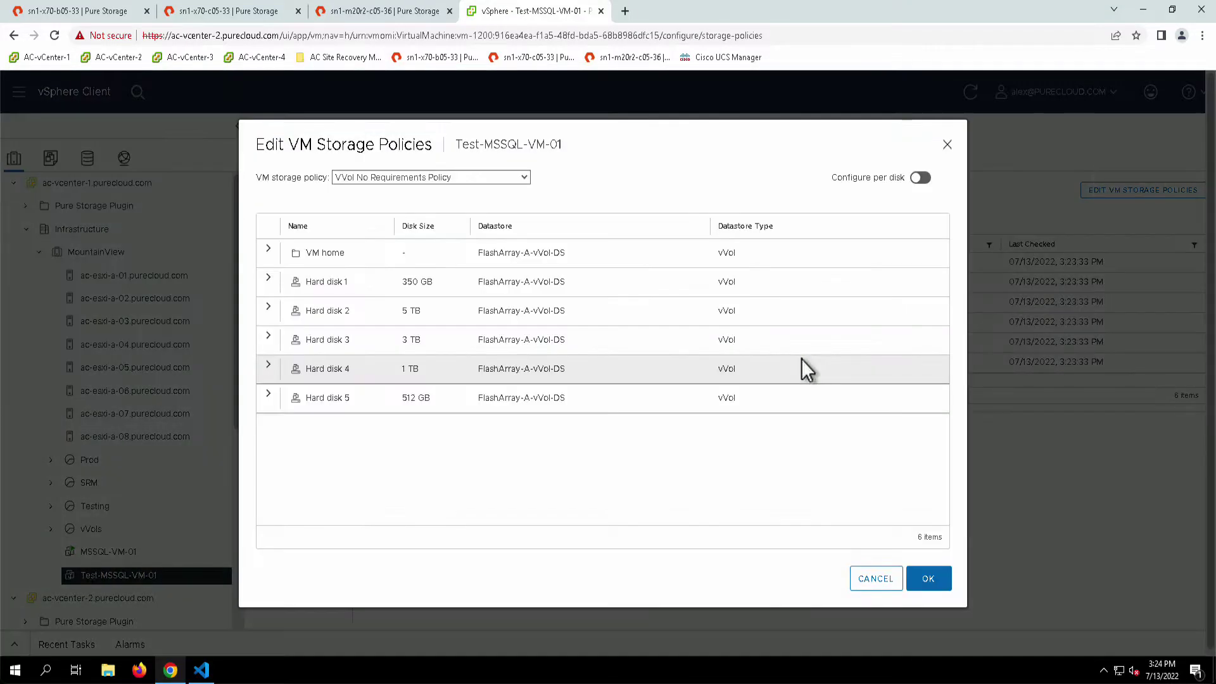
pyautogui.click(453, 179)
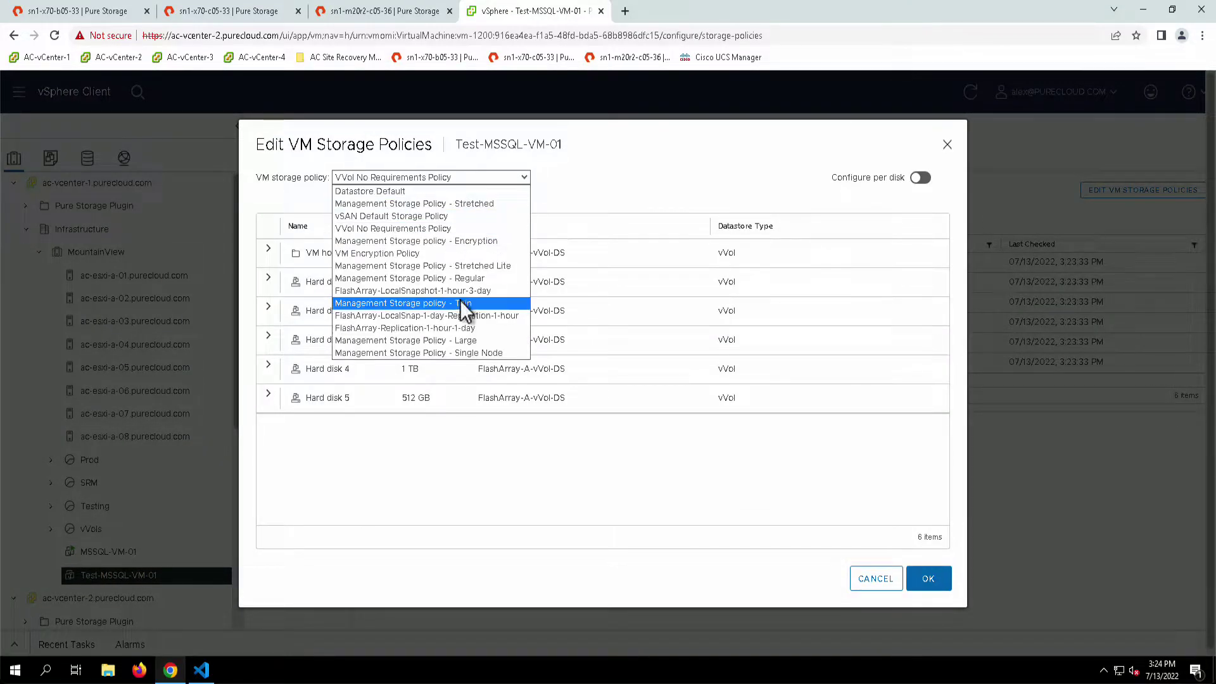
pyautogui.click(464, 326)
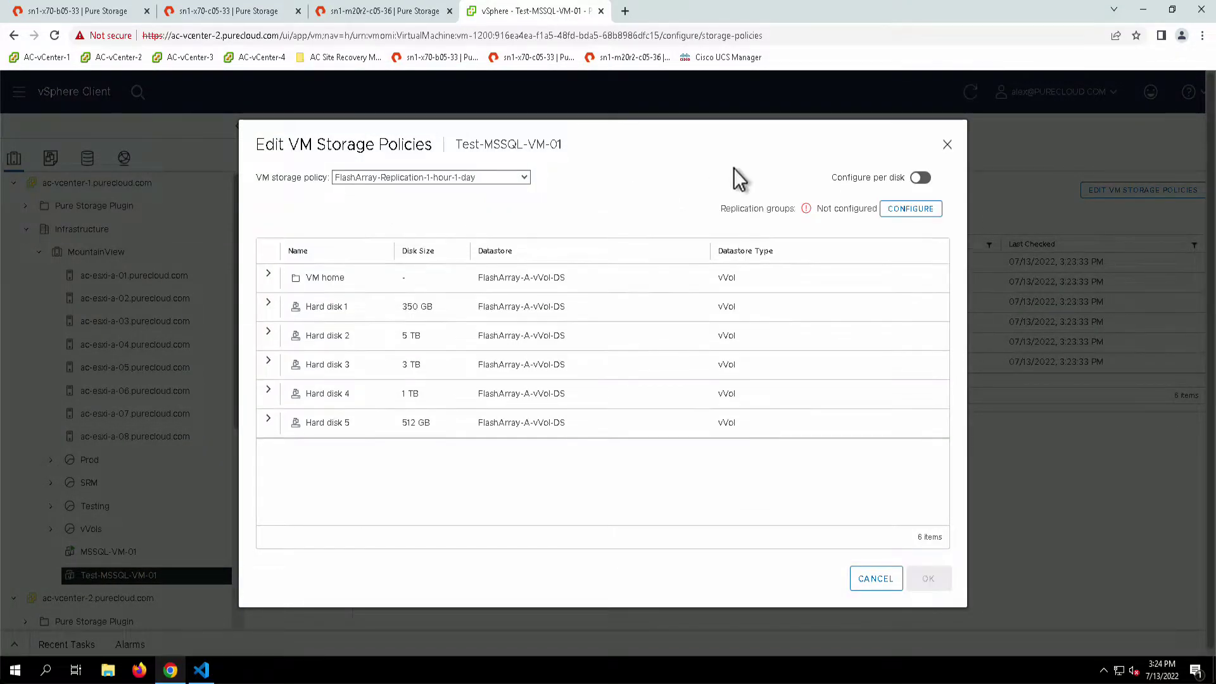
# - Assign the common replication group sn1-x70-b05-33:vVols-pgroup-1-hour-replication-02 to all storage objects and apply the storage policy change
pyautogui.click(914, 210)
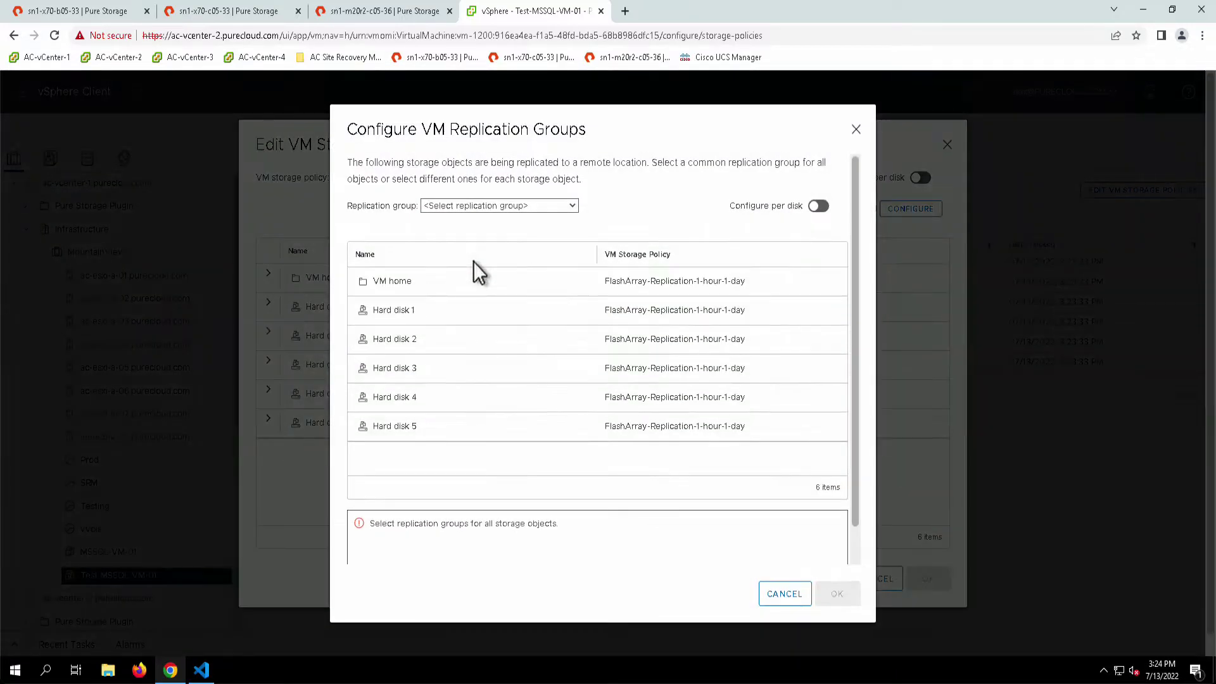
pyautogui.click(493, 206)
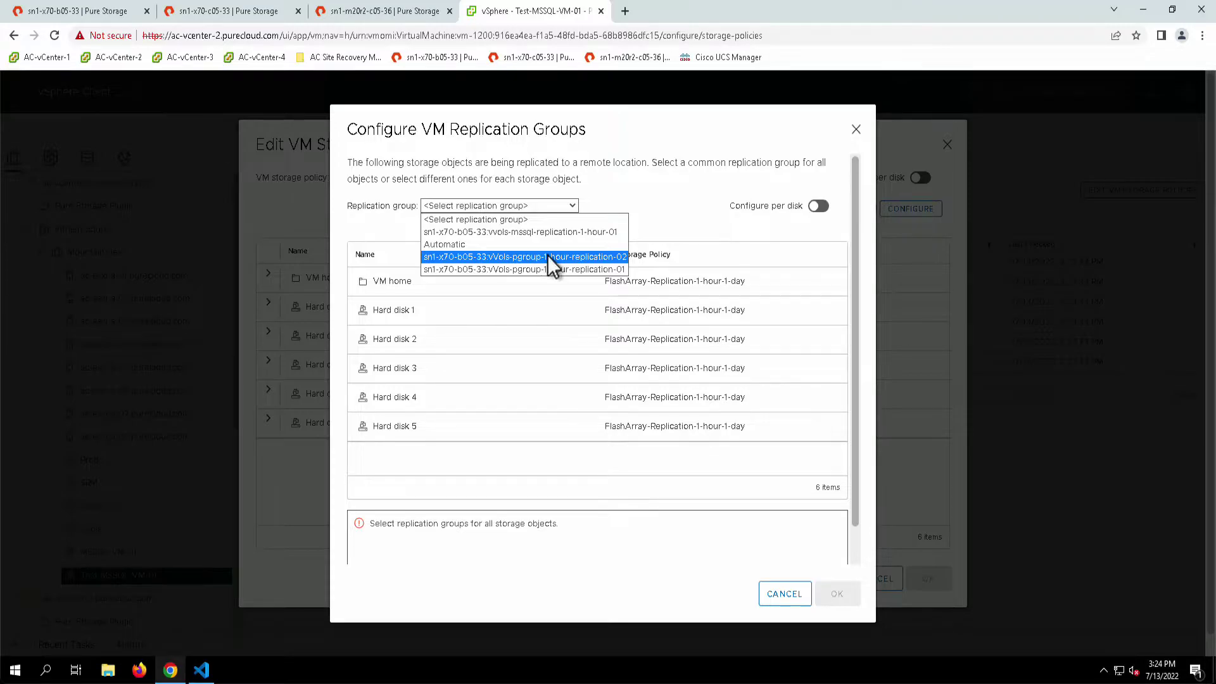
pyautogui.click(530, 256)
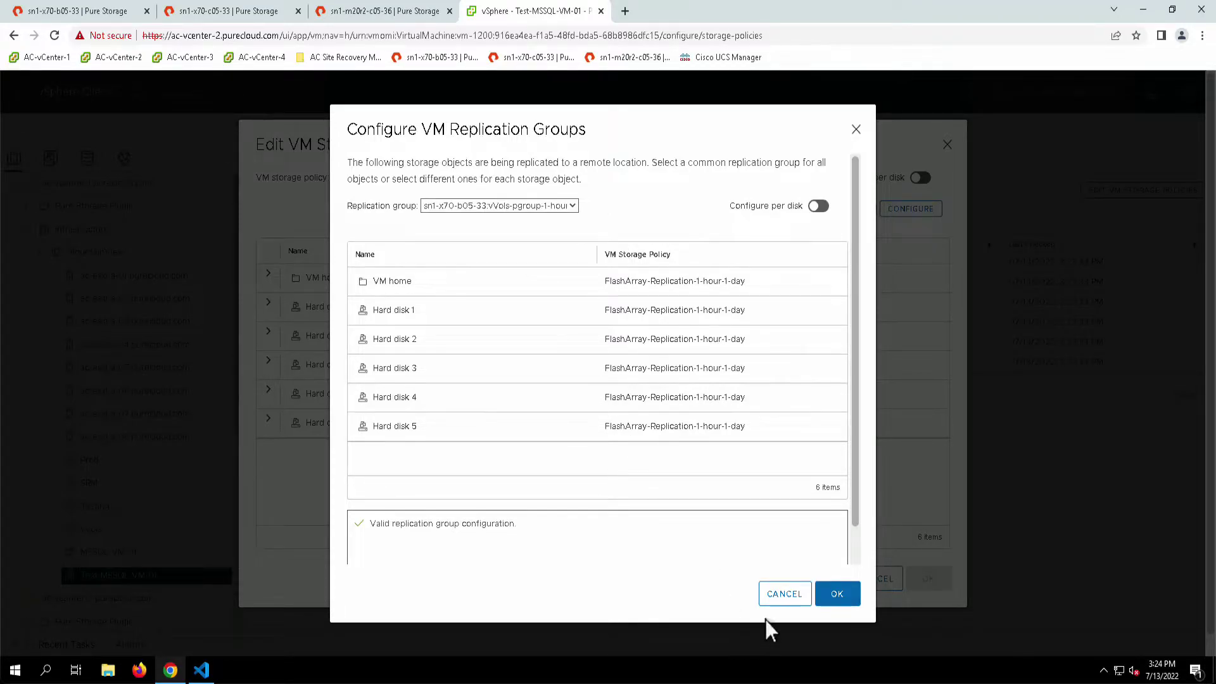
pyautogui.click(849, 602)
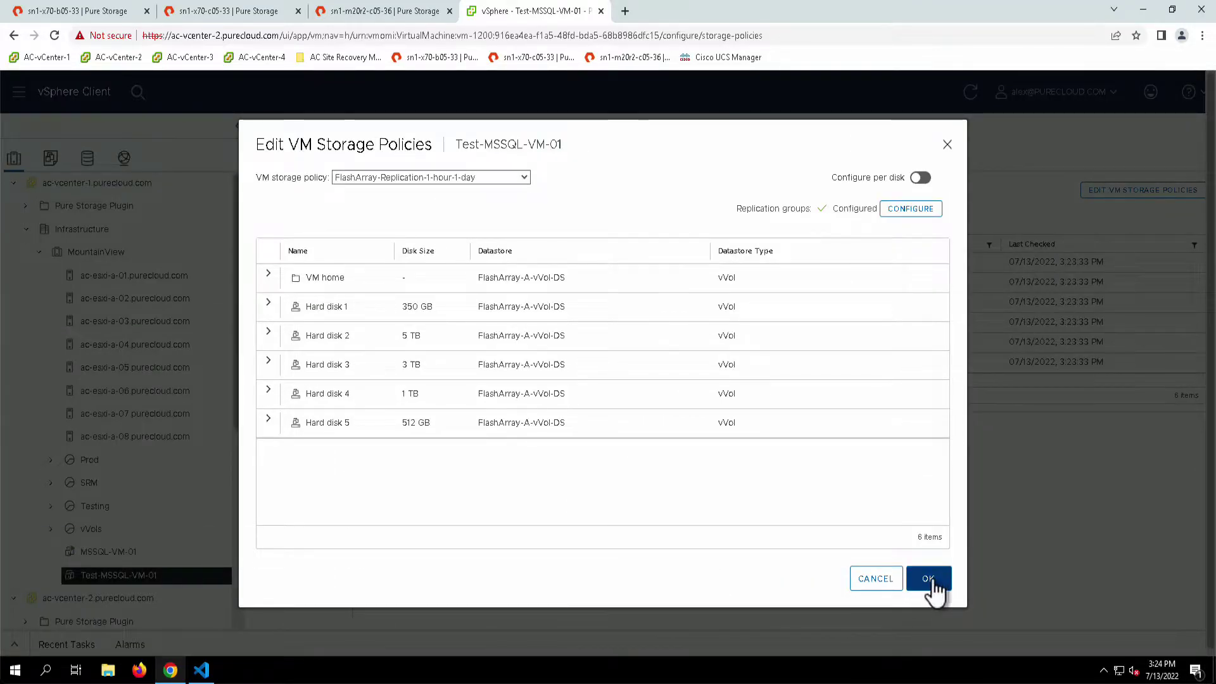
pyautogui.click(930, 589)
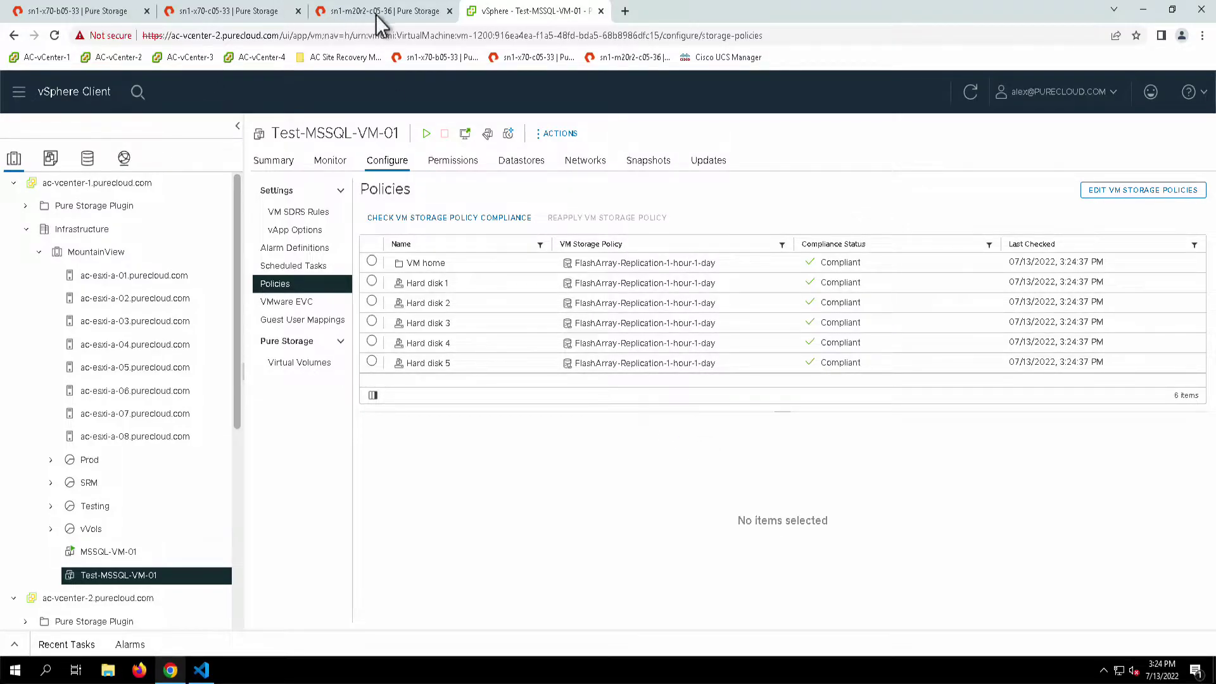
# - On the sn1-x70-b05-33 Pure Storage array, open protection group vVols-pgroup-1-hour-replication-02 to examine its members, targets and schedules
pyautogui.click(76, 11)
pyautogui.click(67, 194)
pyautogui.click(282, 124)
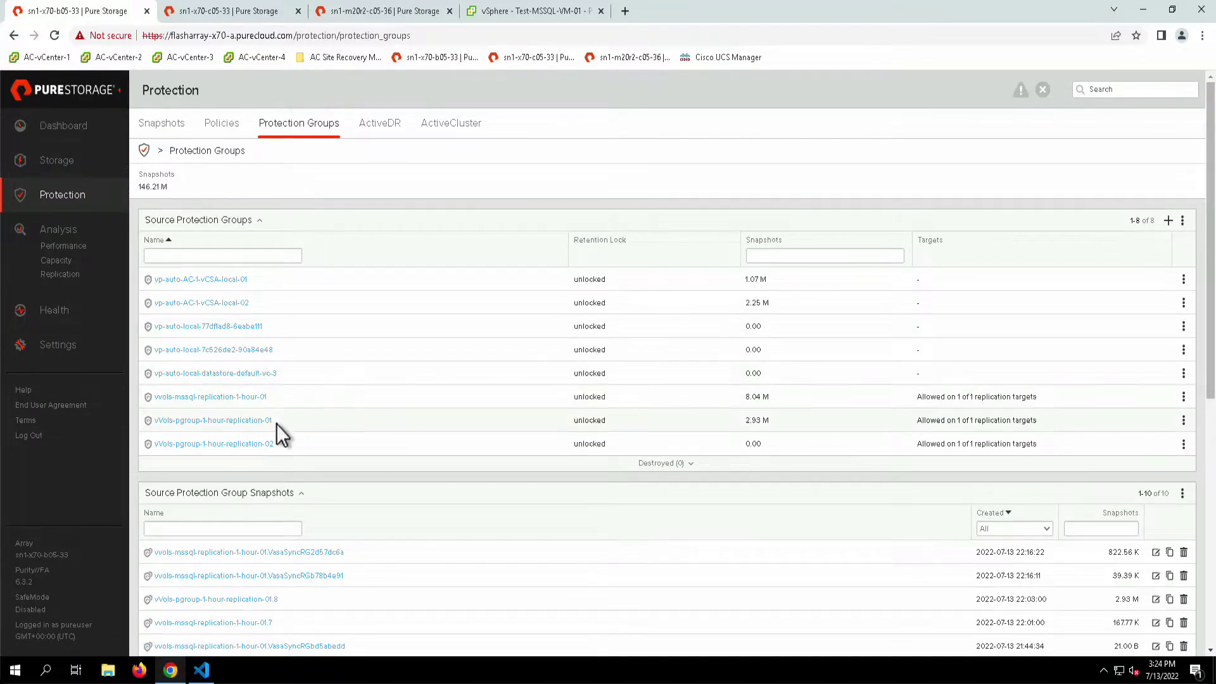
pyautogui.click(230, 444)
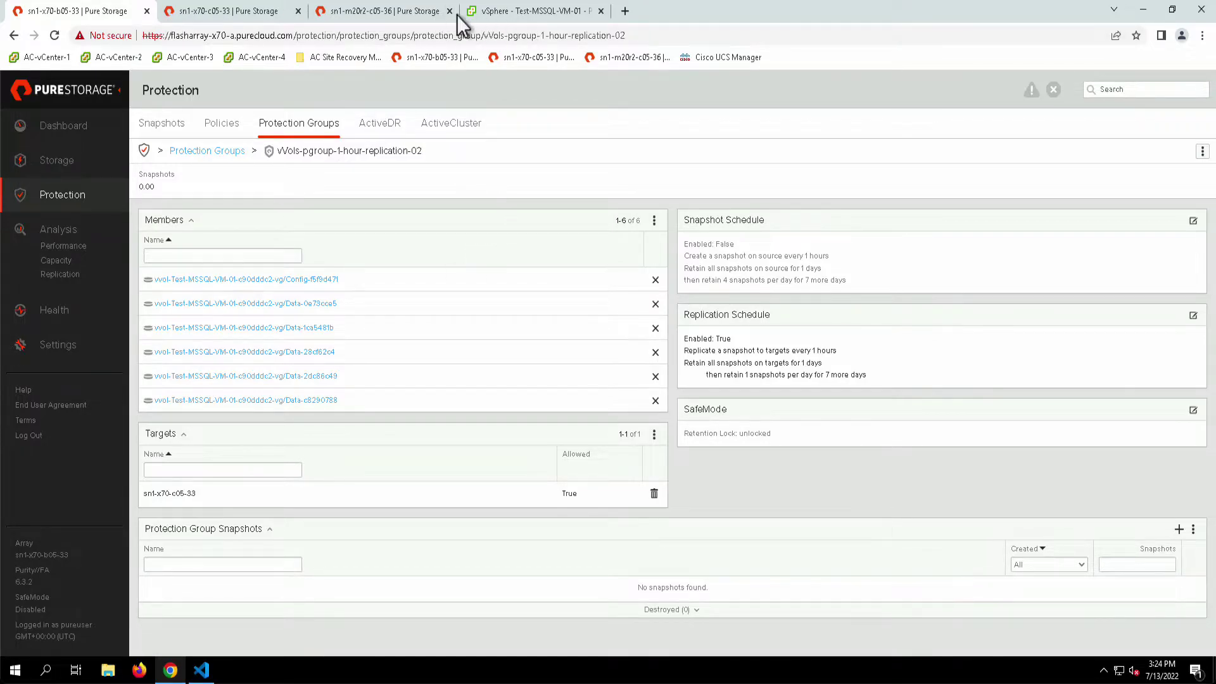
# - Back in Visual Studio Code, run the script lines that store and output the test VM, source replication group, target pair and target group
pyautogui.click(522, 14)
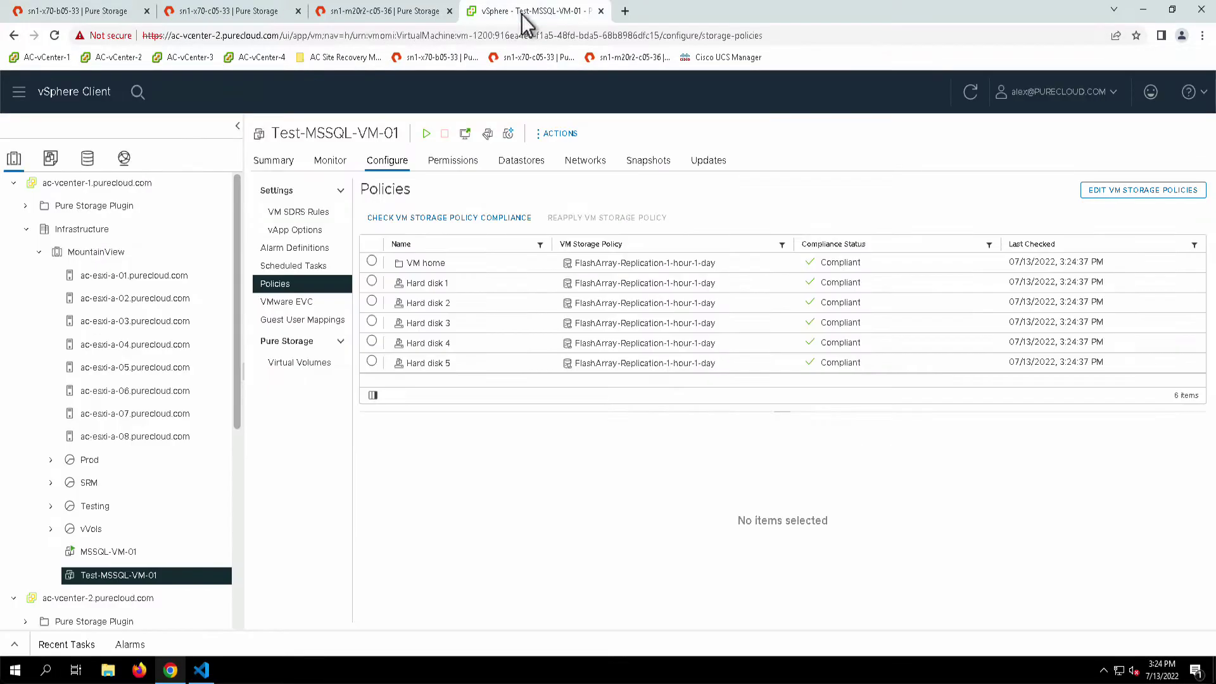
pyautogui.click(202, 671)
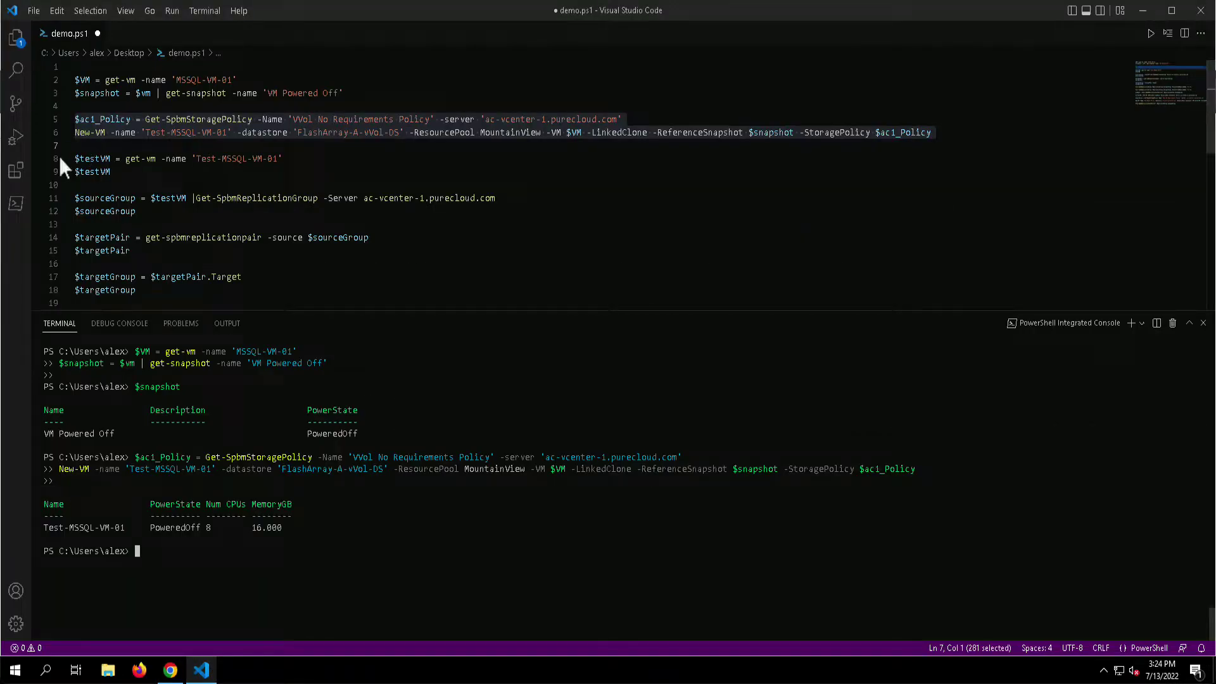
pyautogui.moveTo(61, 159); pyautogui.dragTo(65, 90)
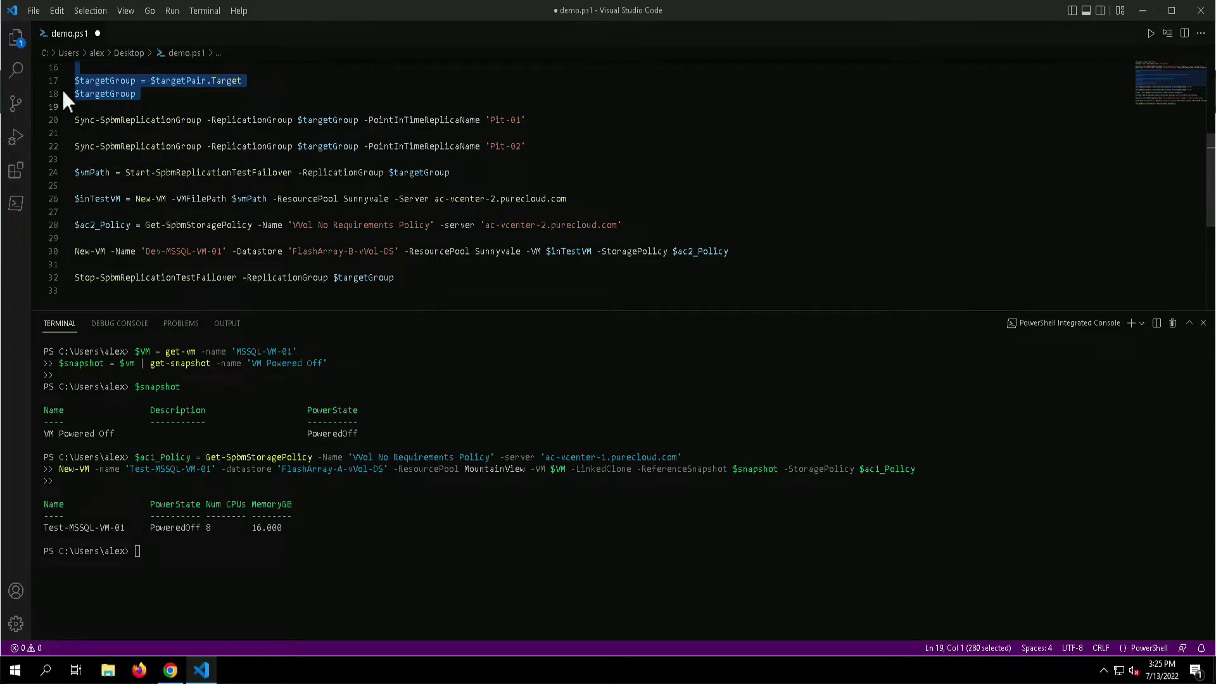
pyautogui.press('F8')
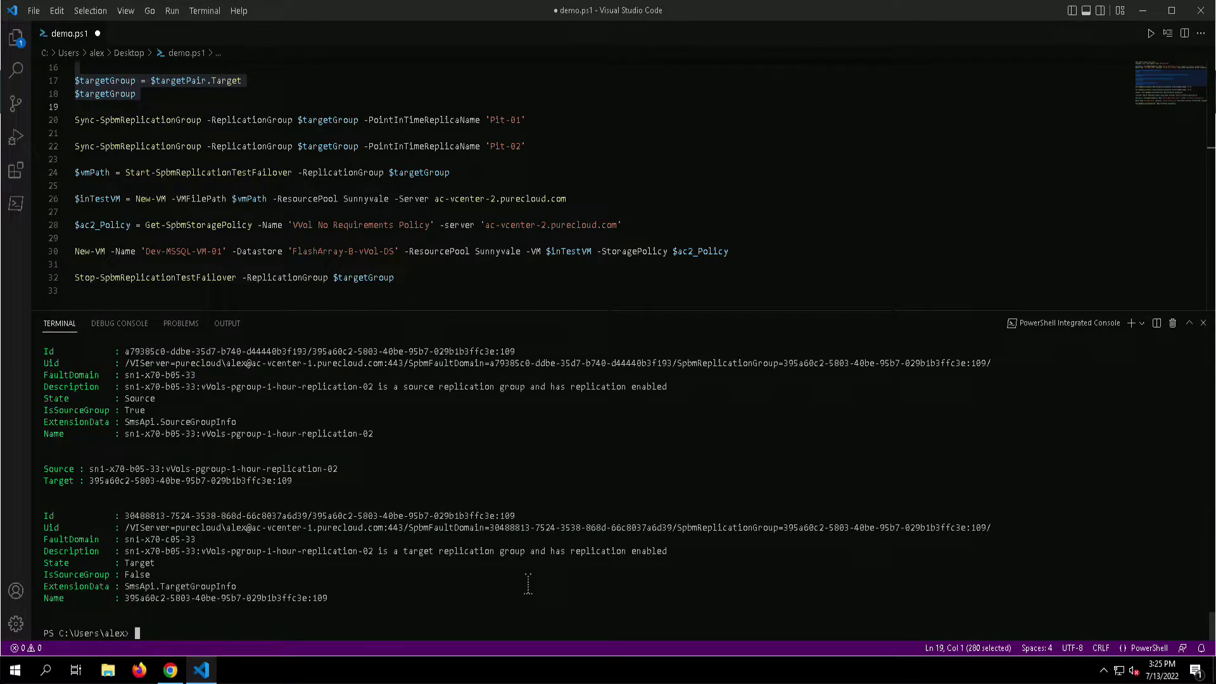
# - Output $sourceGroup in the terminal, repeat it through Format-Table -AutoSize, and output $targetGroup
pyautogui.write('$sourceGroup')
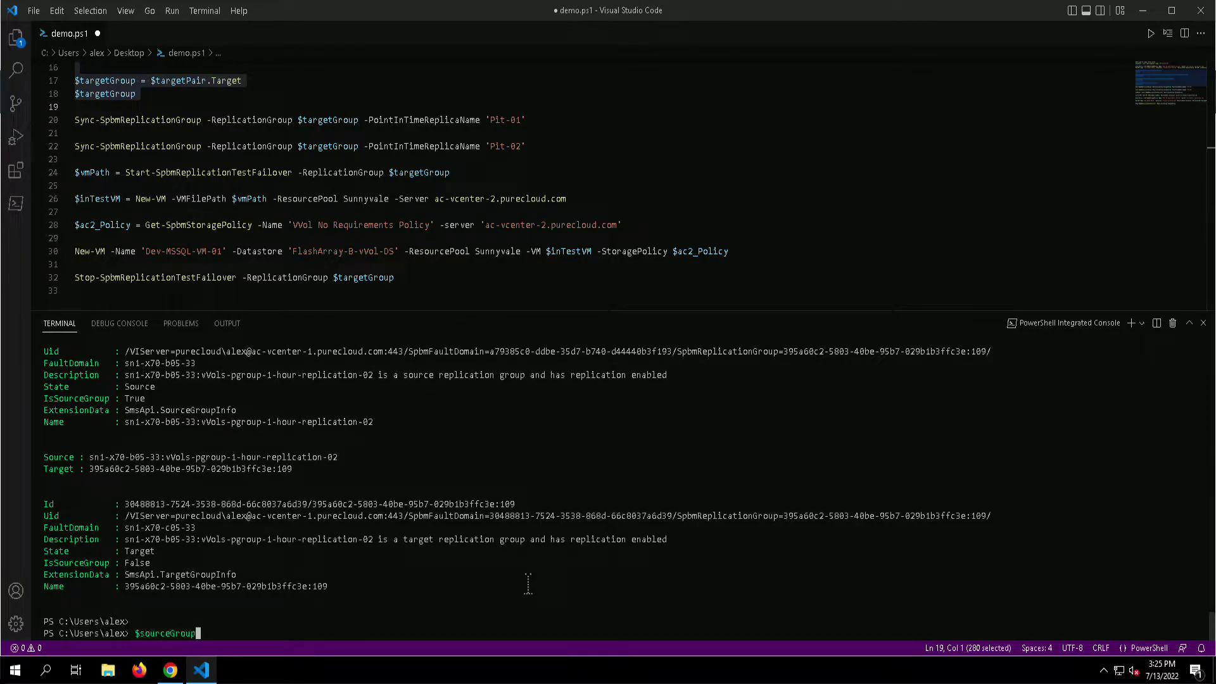
pyautogui.press('Return')
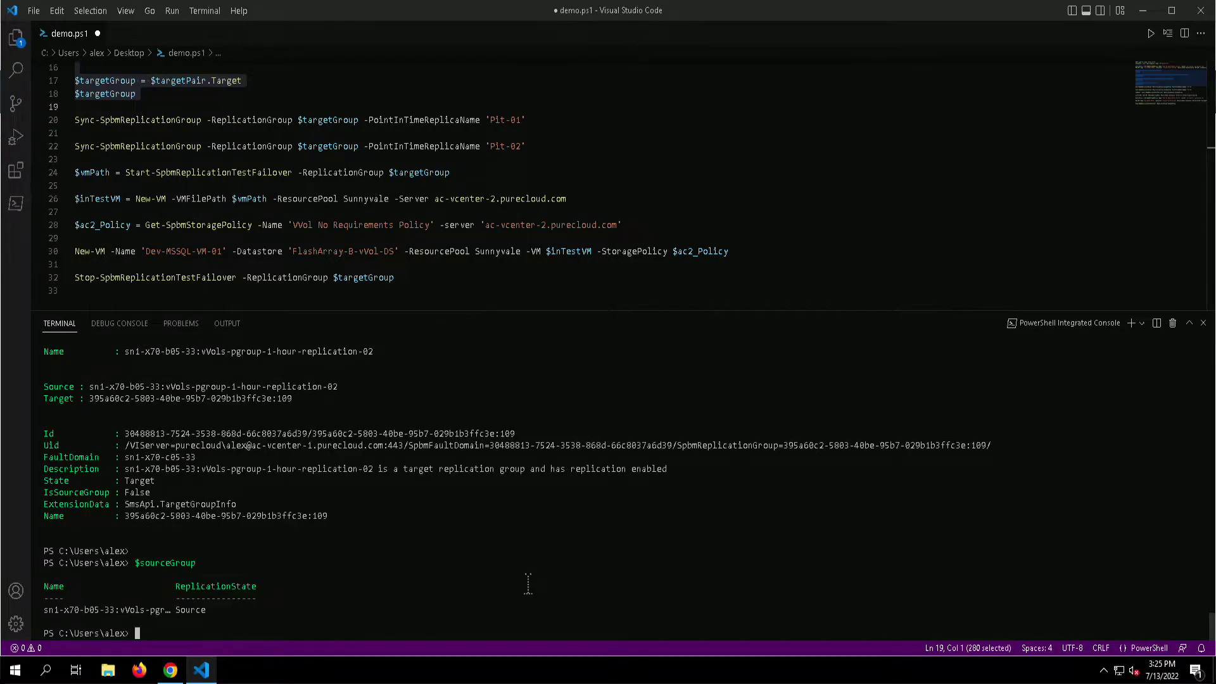
pyautogui.press('Up')
pyautogui.write('| format-Table -AutoSize')
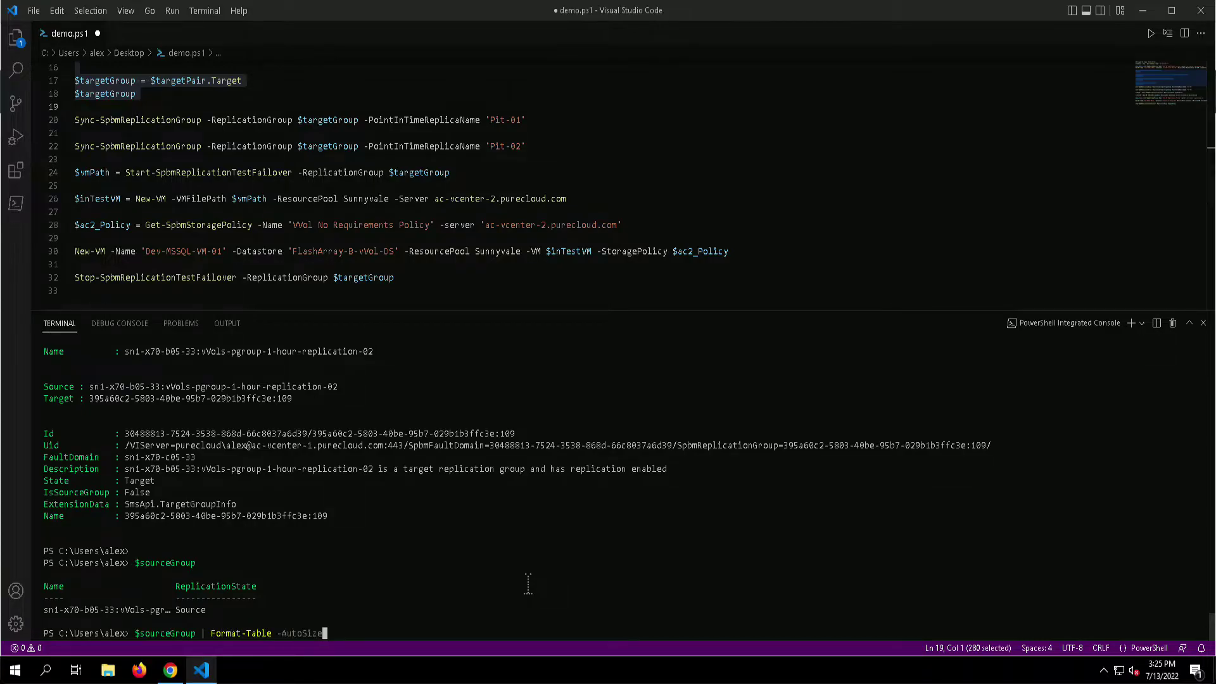
pyautogui.press('Return')
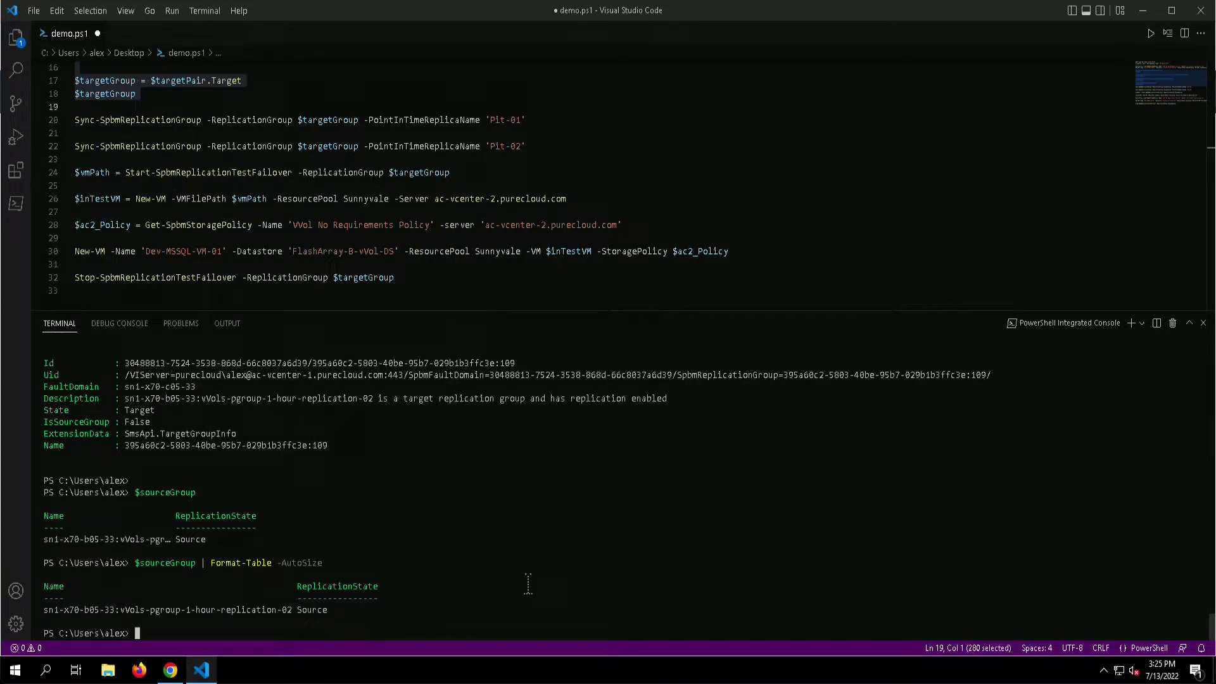
pyautogui.write('$targetGroup')
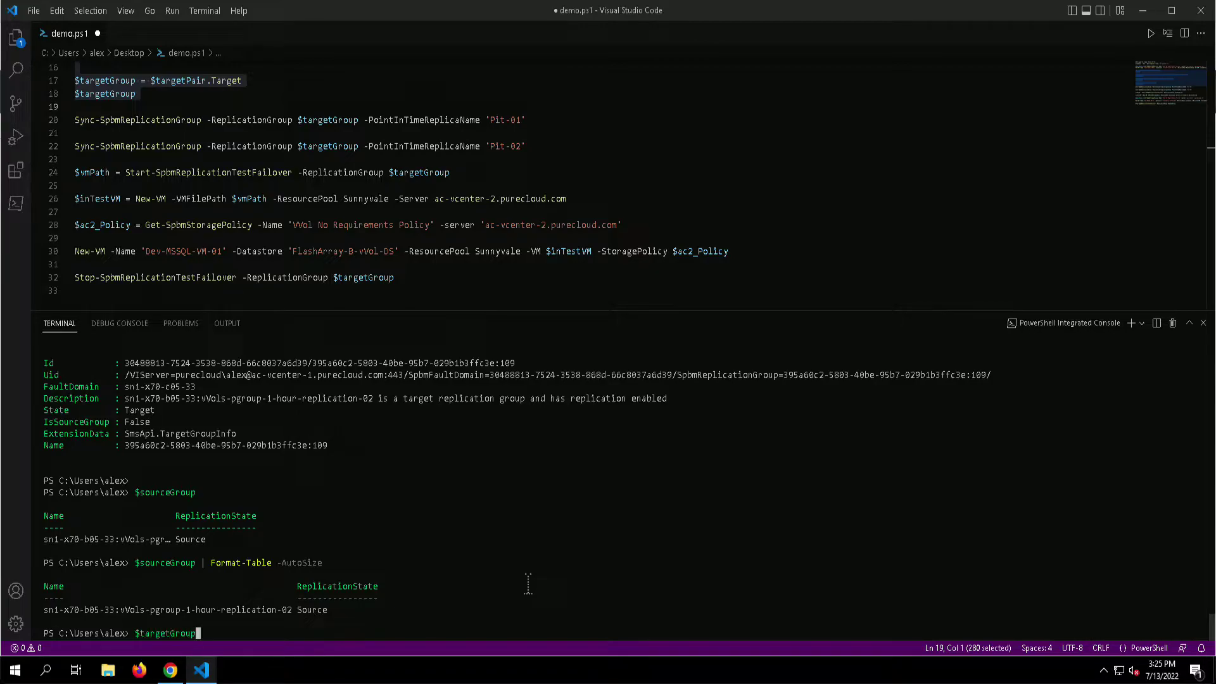
pyautogui.press('Return')
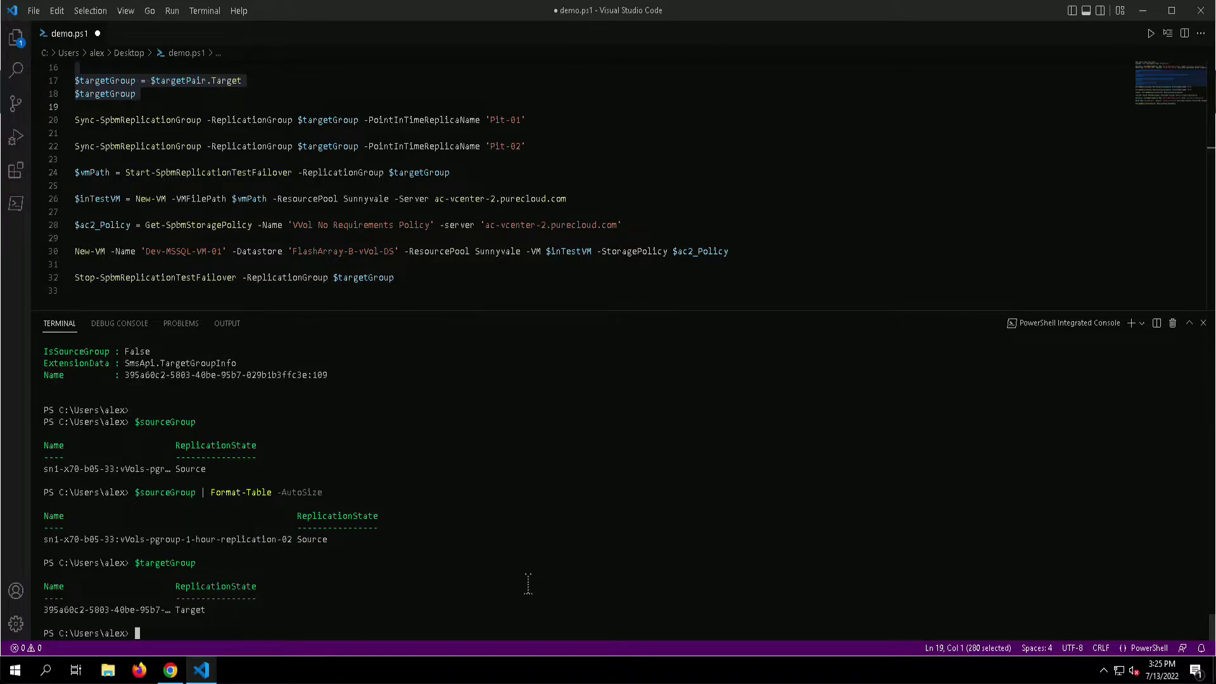
# - Run the script's Sync-SpbmReplicationGroup line for $targetGroup with the point-in-time replica name 'Pit-01'
pyautogui.click(51, 120)
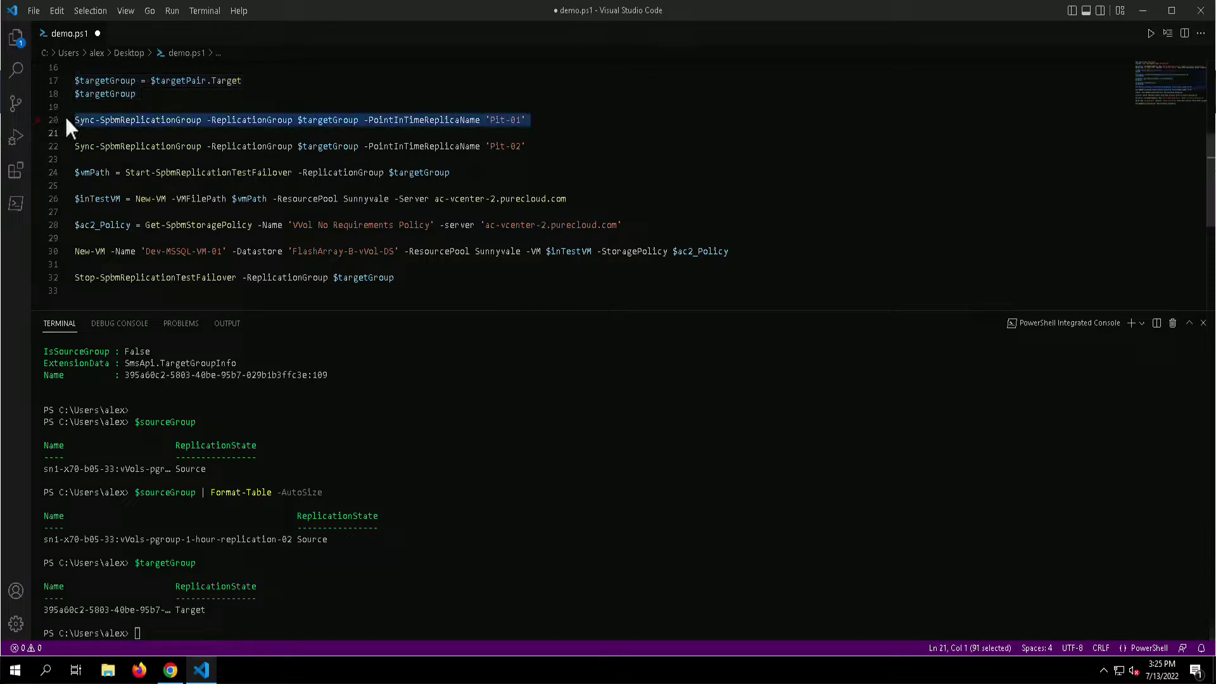
pyautogui.press('F8')
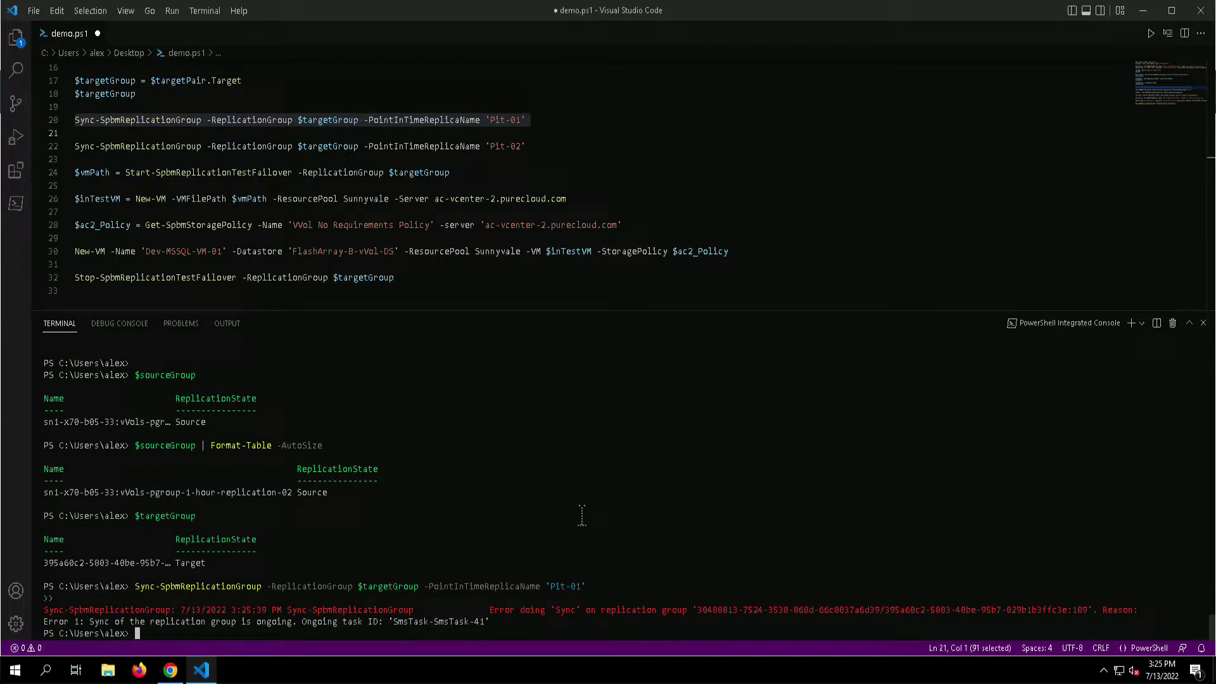
pyautogui.press('Return')
pyautogui.press('Return')
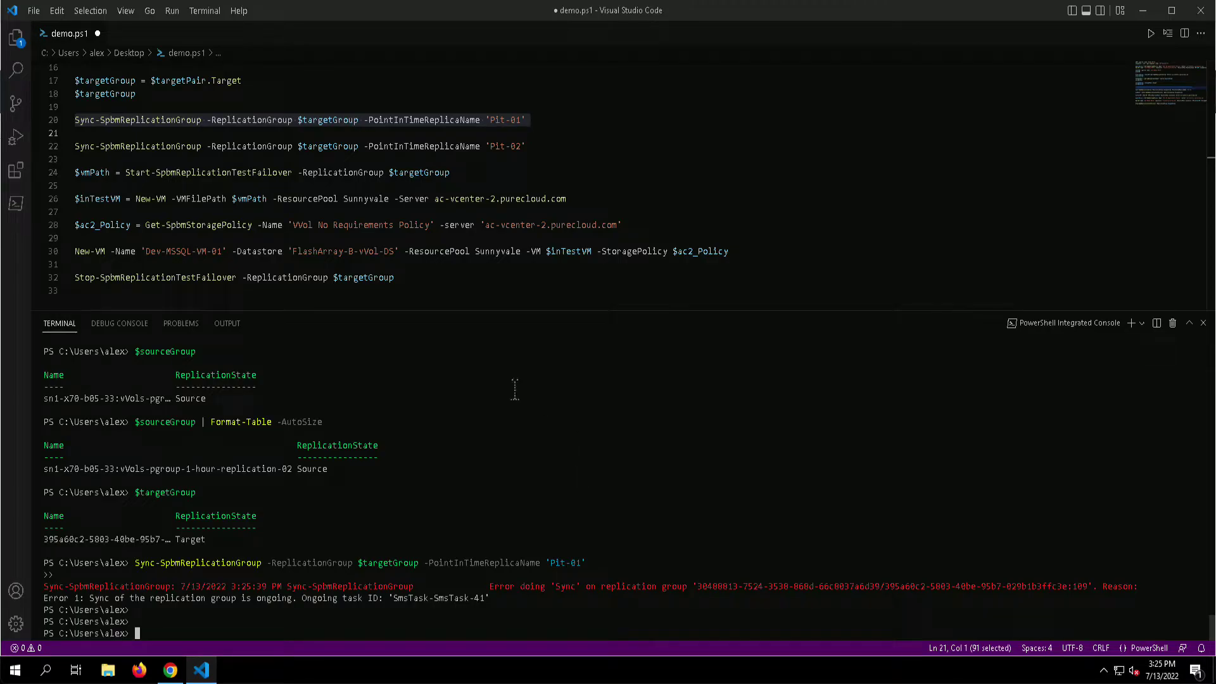
# - Switch to Chrome and examine the snapshots of protection group vVols-pgroup-1-hour-replication-02 on array sn1-x70-b05-33, ending at the vSphere page
pyautogui.click(160, 676)
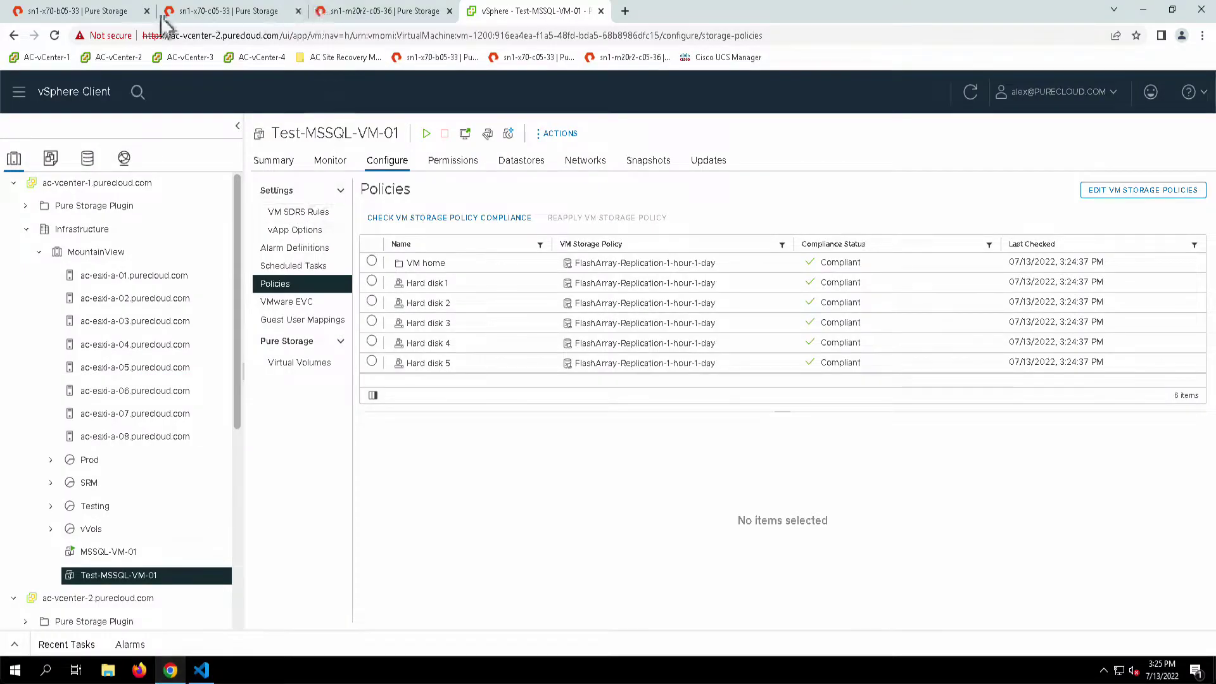
pyautogui.click(101, 14)
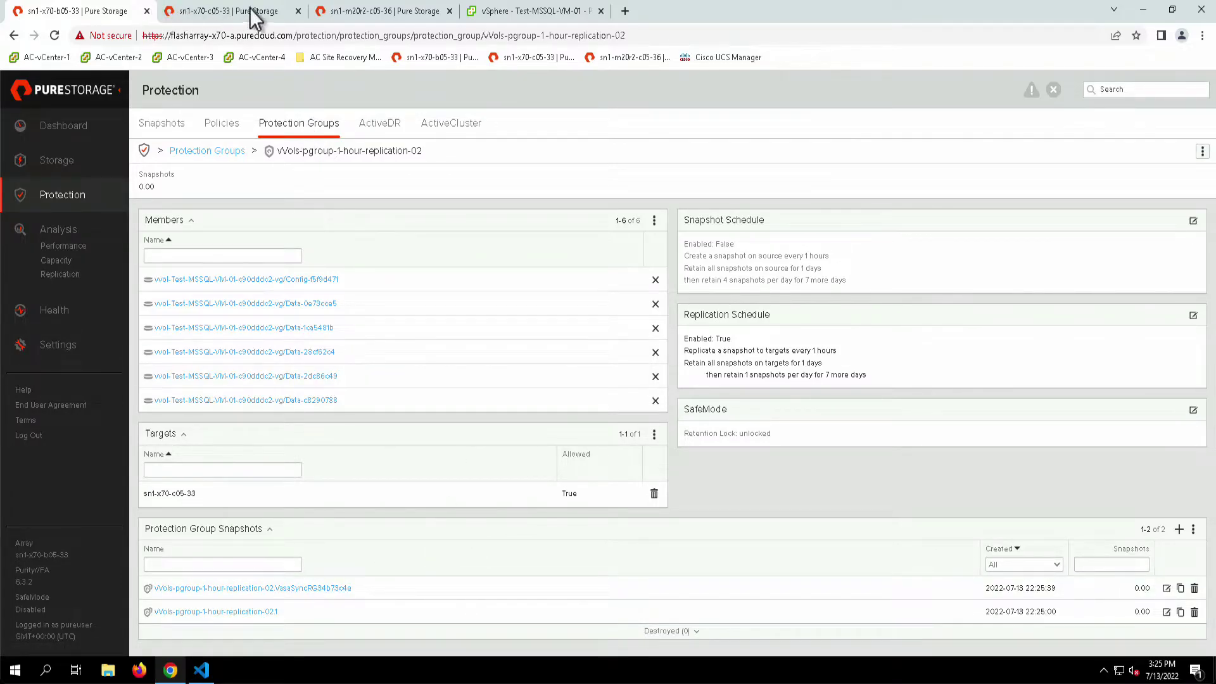
pyautogui.click(545, 11)
# - Back in Visual Studio Code, run the Sync-SpbmReplicationGroup line for $targetGroup with the replica name 'Pit-02'
pyautogui.click(201, 670)
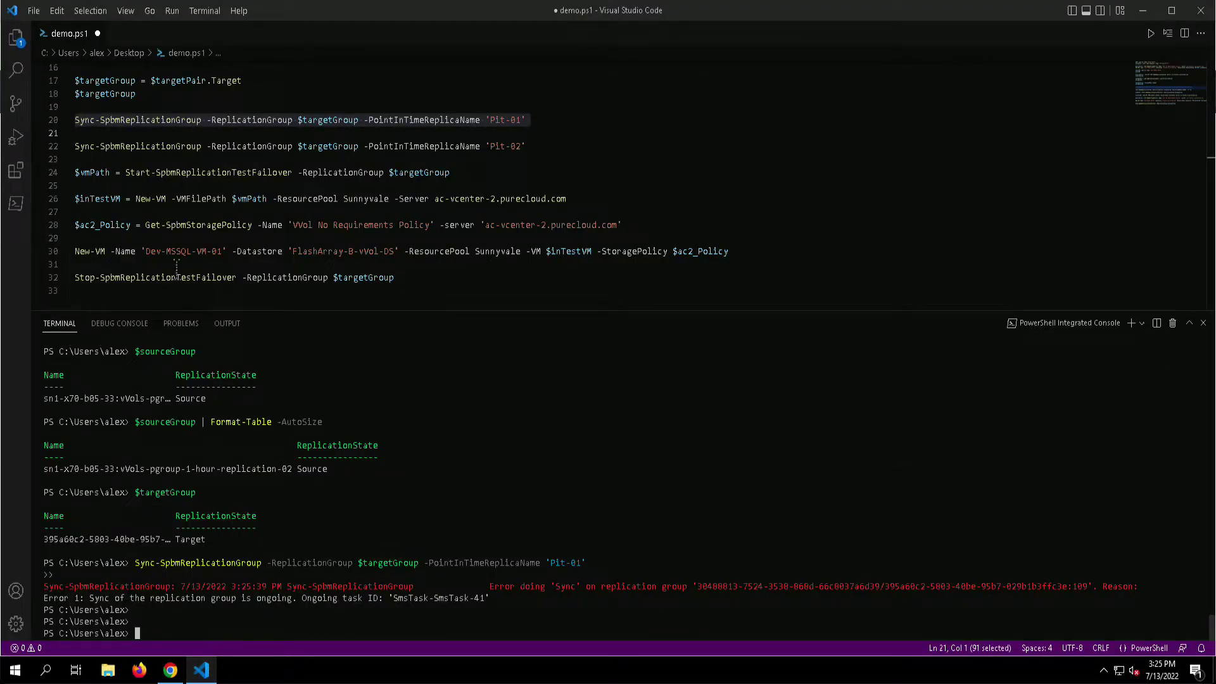
pyautogui.click(53, 146)
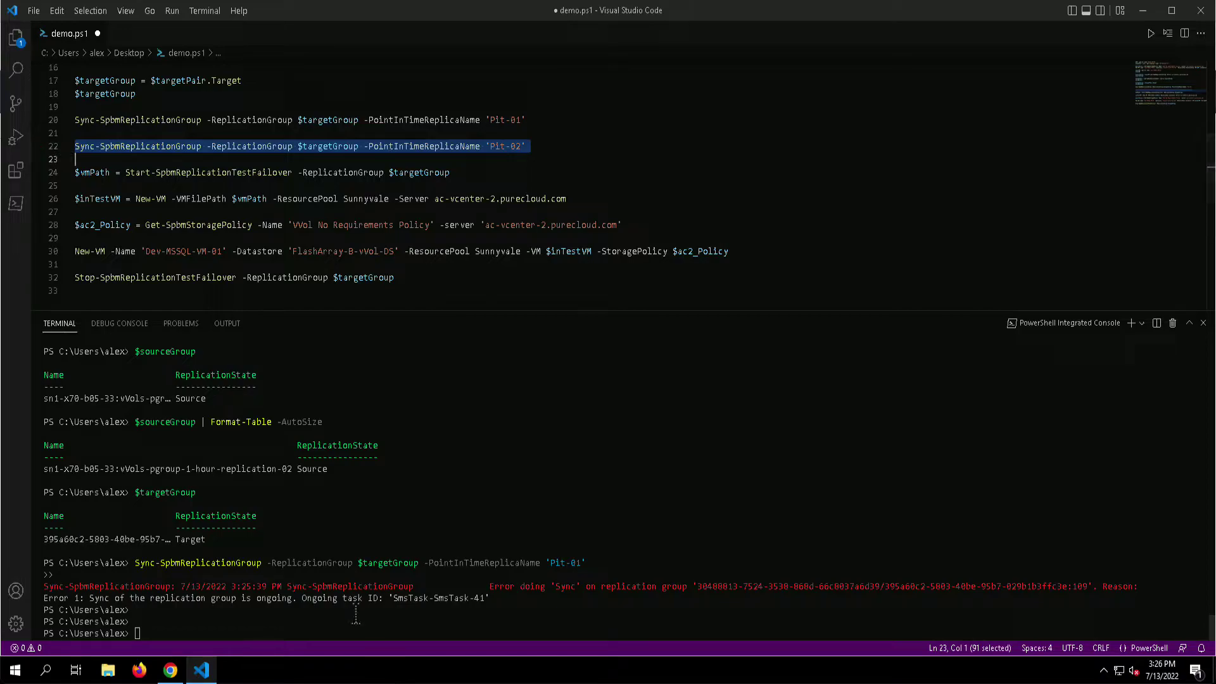
pyautogui.press('F8')
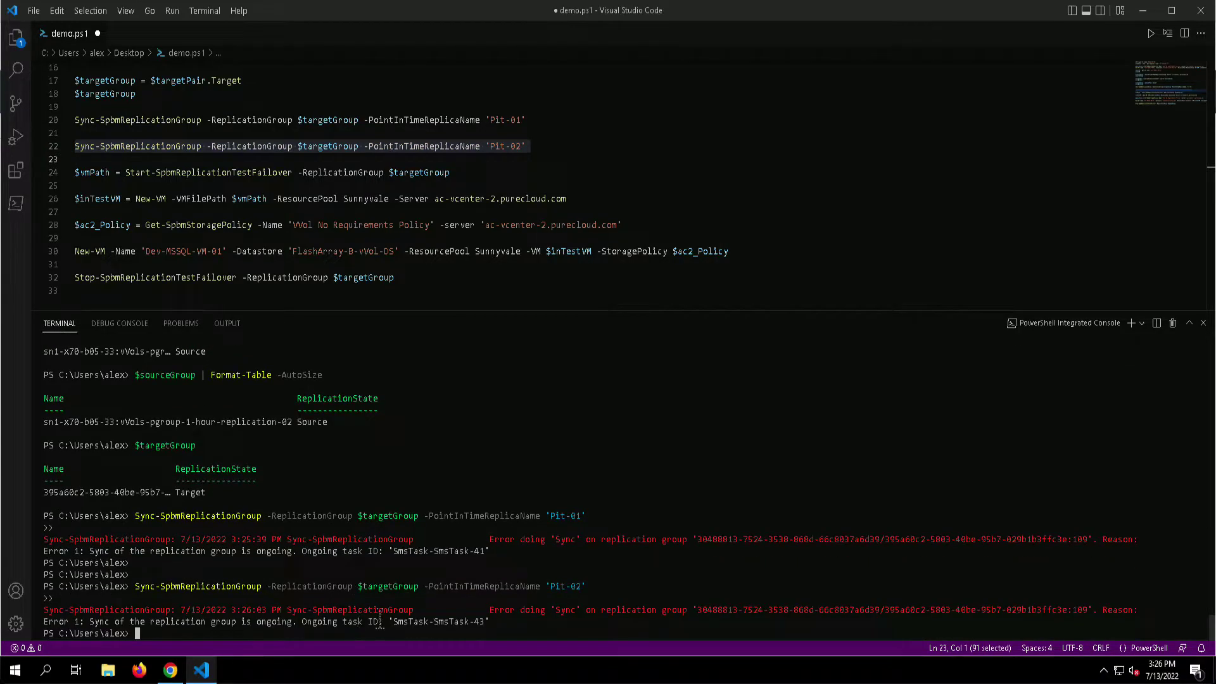
# - List the target group's point-in-time replicas with get-spbmpointInTimeReplica -ReplicationGroup $targetGroup in the terminal
pyautogui.write('get-sp')
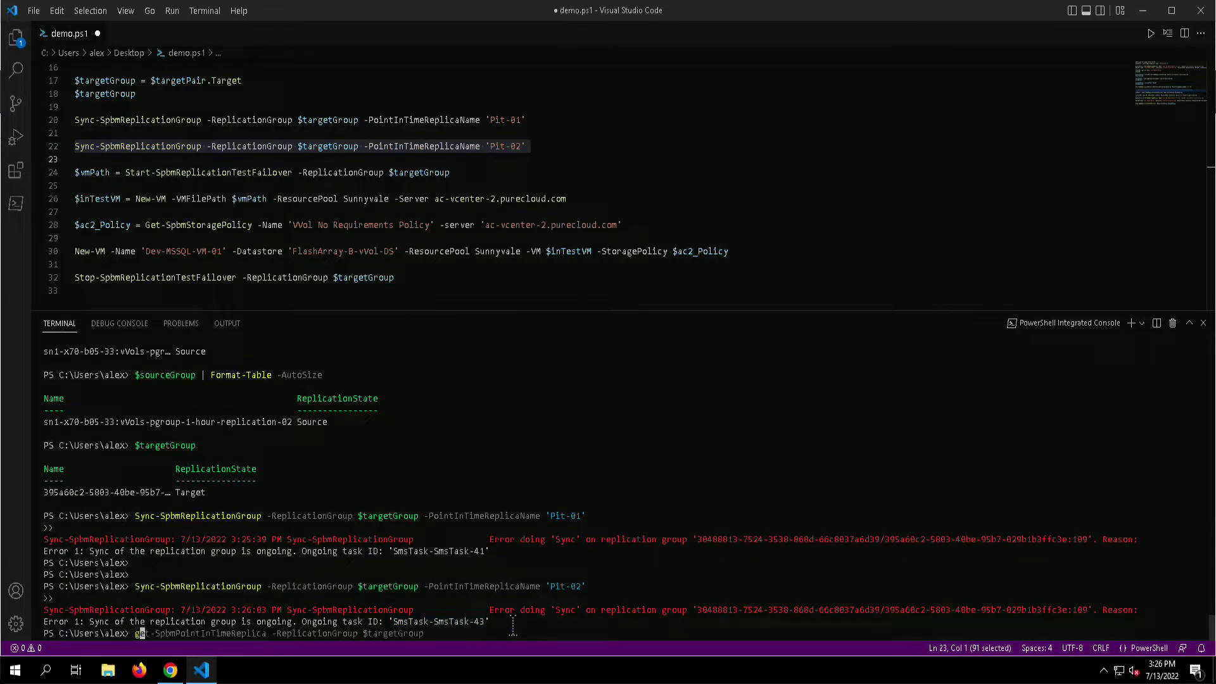
pyautogui.write('bmp')
pyautogui.press('Right')
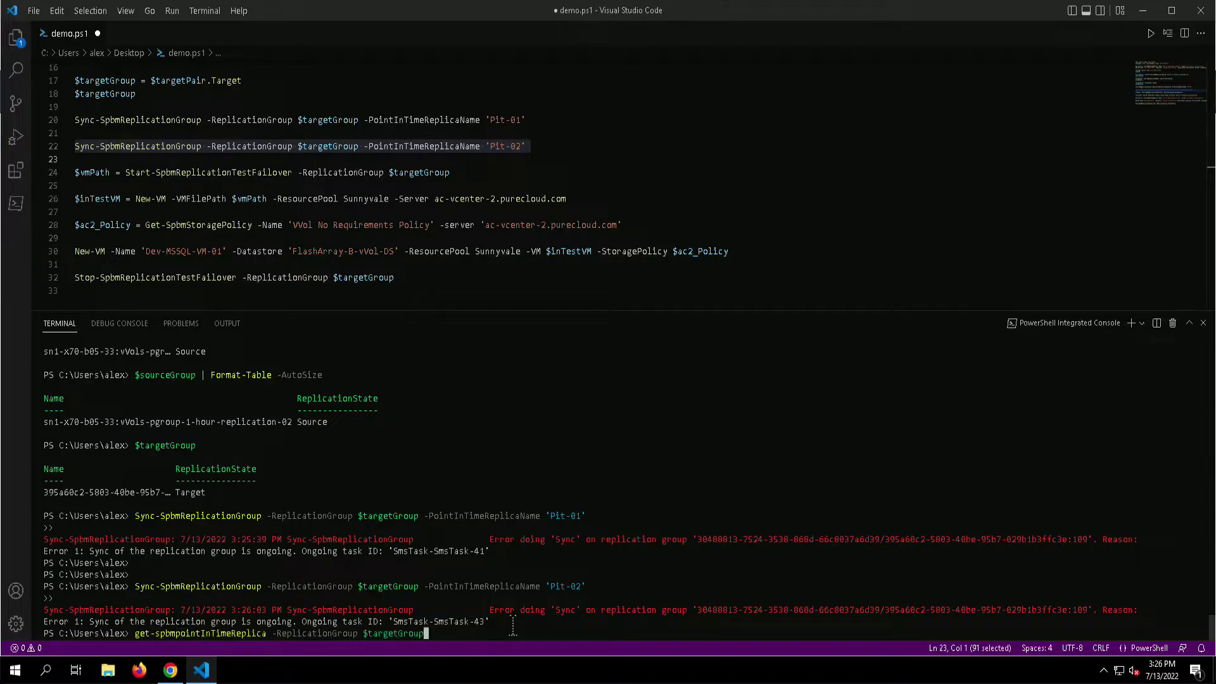
pyautogui.press('Return')
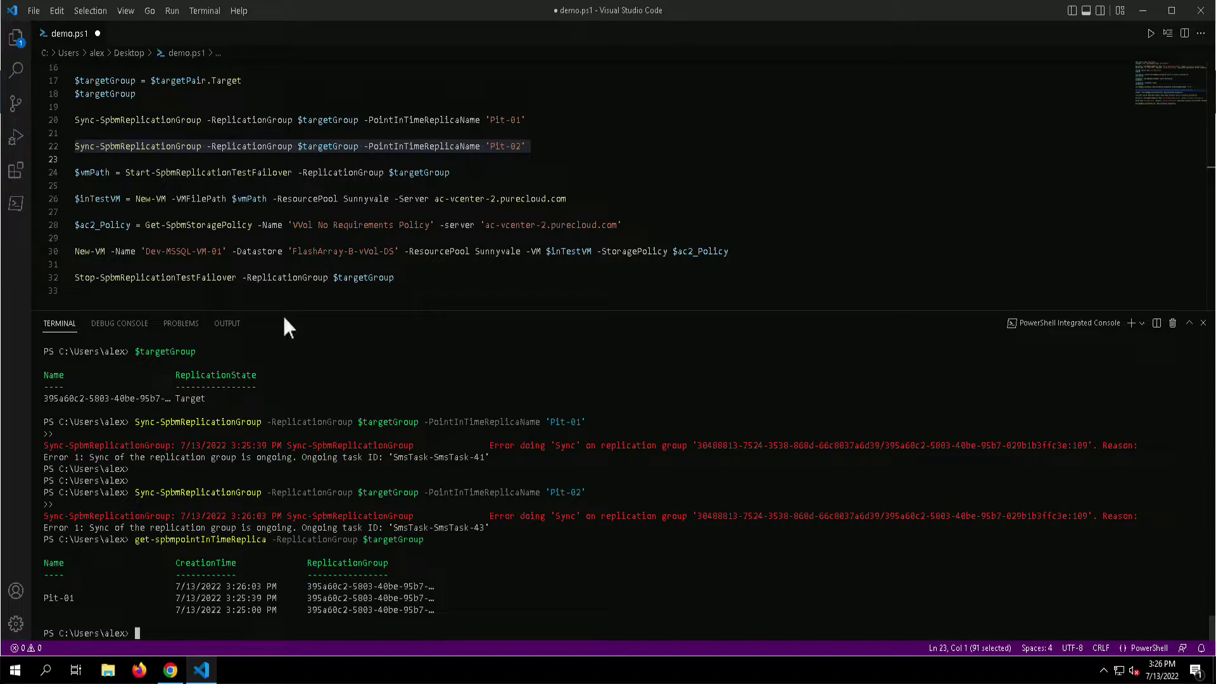
# - Insert a script line above the $vmPath line: $pit = get-spbmpointInTimeReplica -ReplicationGroup $targetGroup -name 'Pit-01'
pyautogui.moveTo(74, 172); pyautogui.dragTo(450, 172)
pyautogui.click(450, 173)
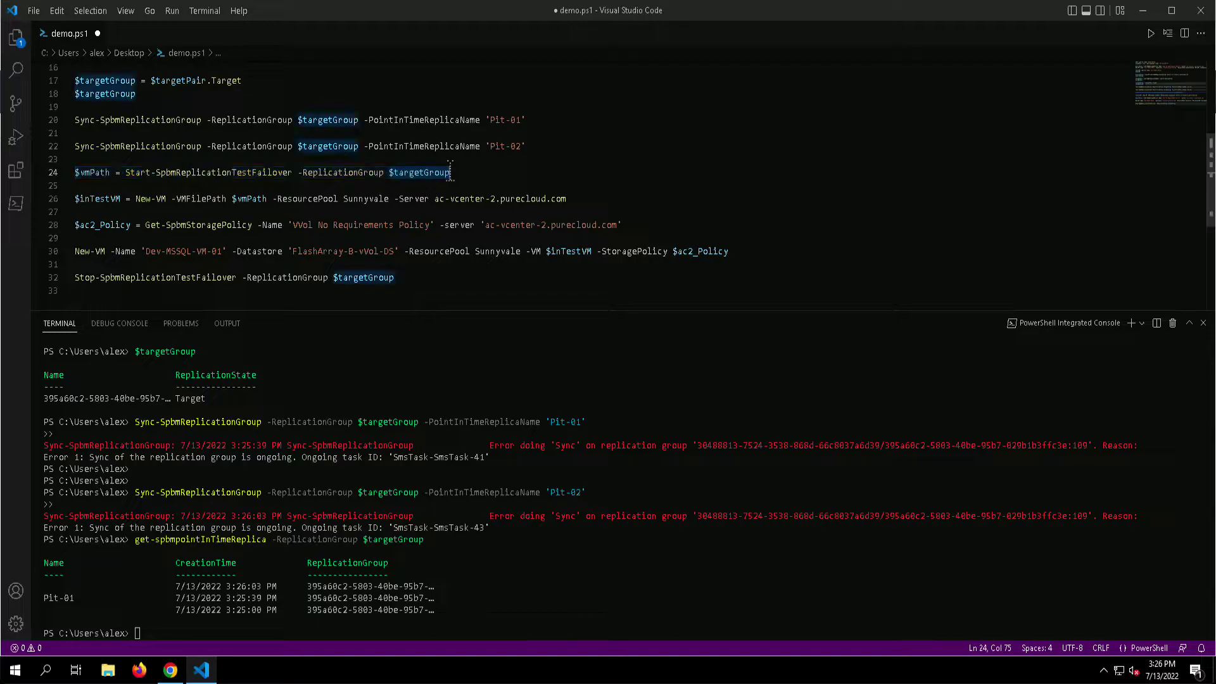
pyautogui.click(221, 163)
pyautogui.press('Return')
pyautogui.press('Return')
pyautogui.write('$pit =')
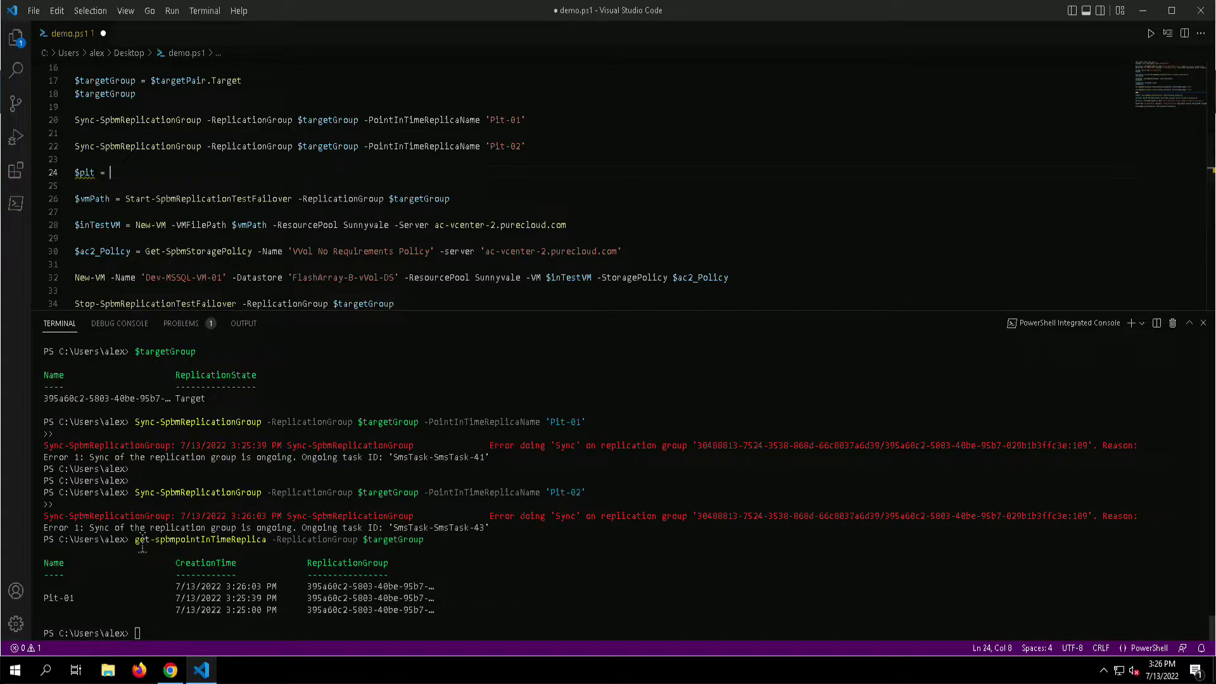
pyautogui.moveTo(135, 546); pyautogui.dragTo(427, 547)
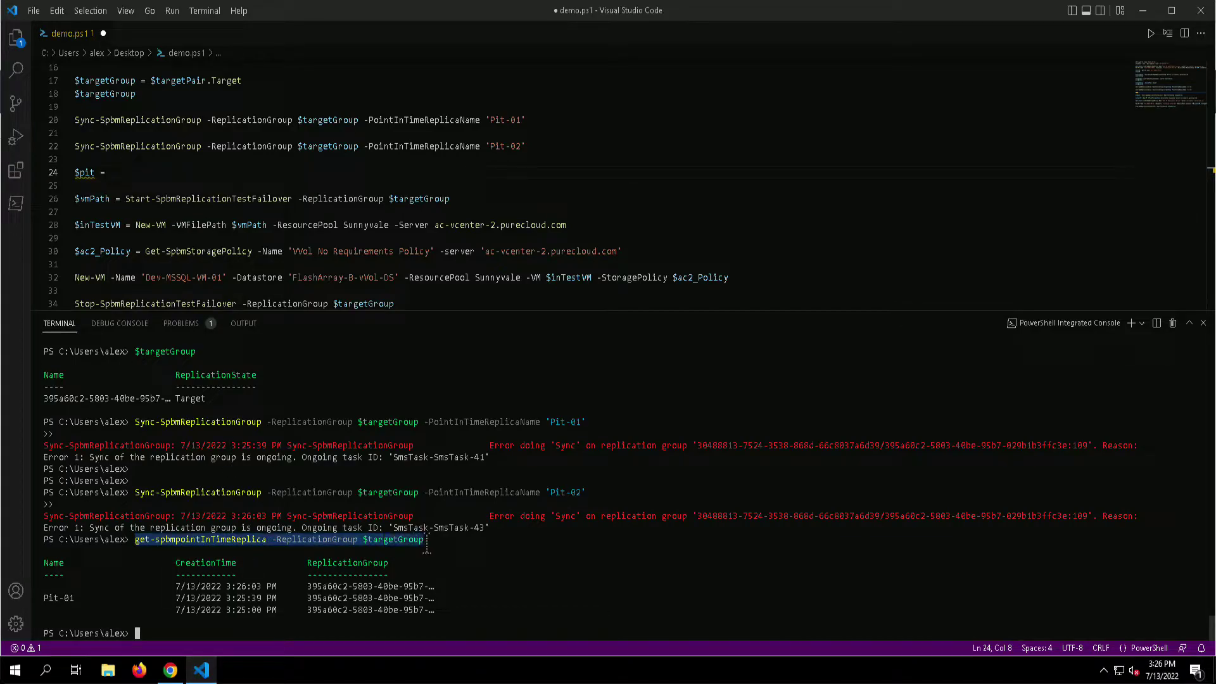
pyautogui.click(214, 175)
pyautogui.write('get-spbmpointInTimeReplica -ReplicationGroup $targetGroup')
pyautogui.write("-name  '")
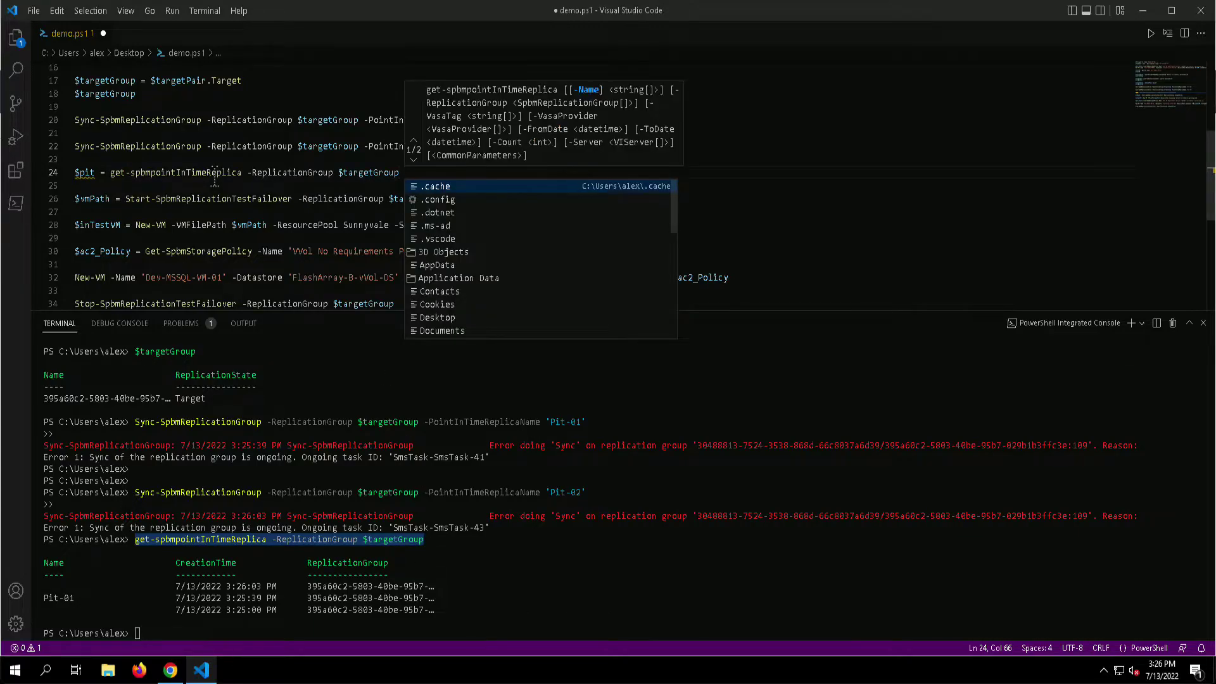
pyautogui.write('pit')
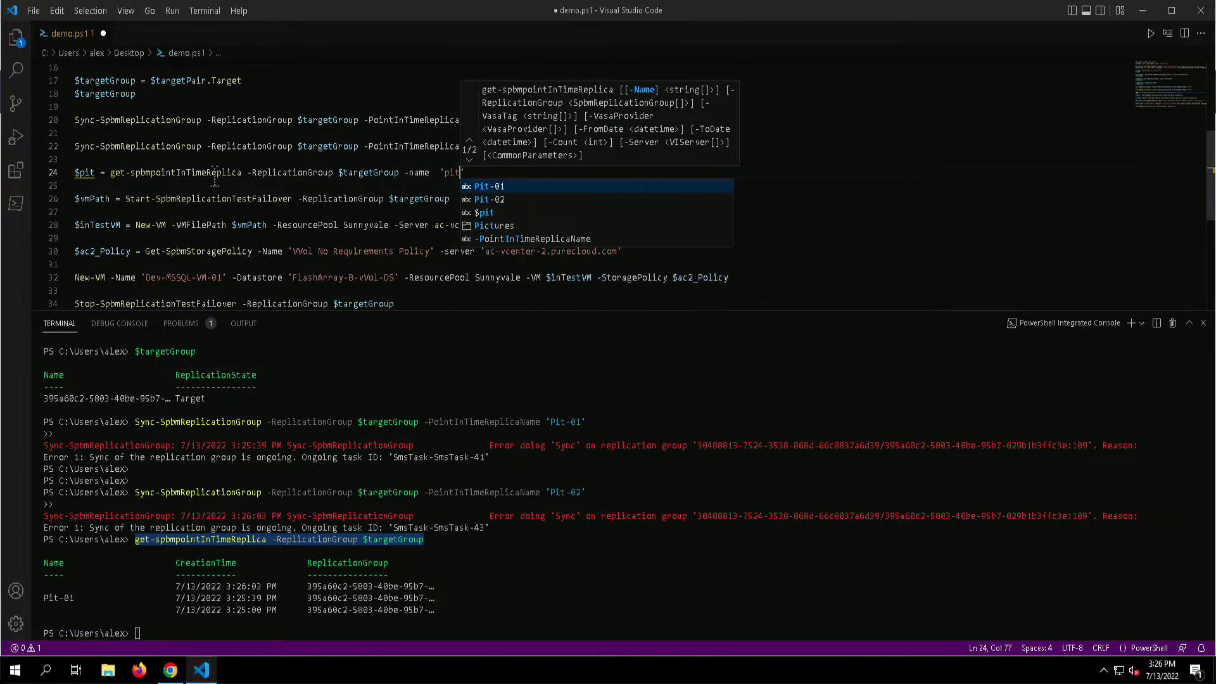
pyautogui.press('BackSpace')
pyautogui.press('BackSpace')
pyautogui.press('BackSpace')
pyautogui.write('Pit-')
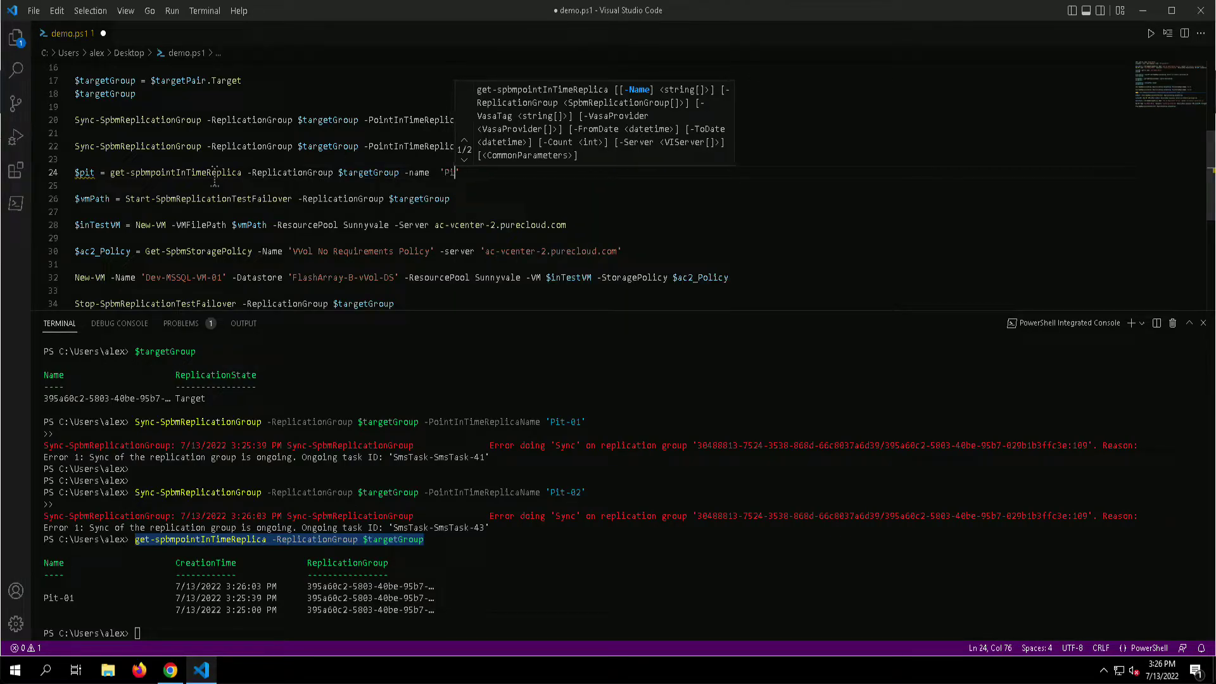
pyautogui.write("01'")
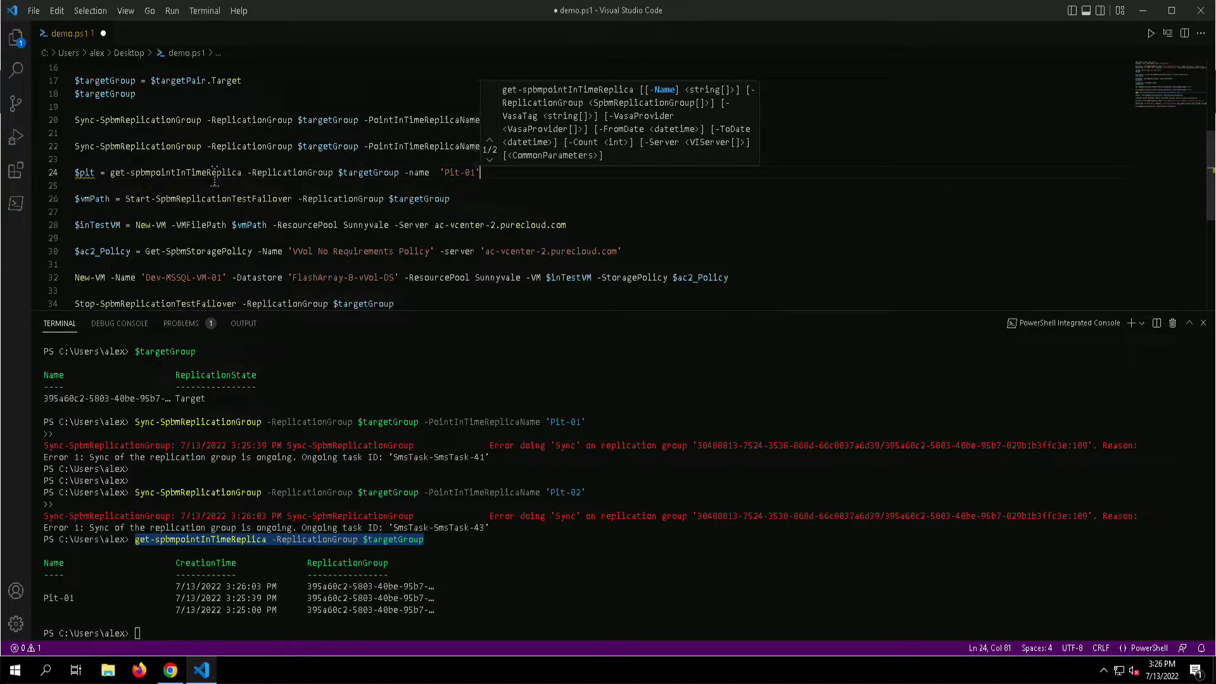
# - Run the new script line that stores the 'Pit-01' replica in $pit
pyautogui.click(531, 196)
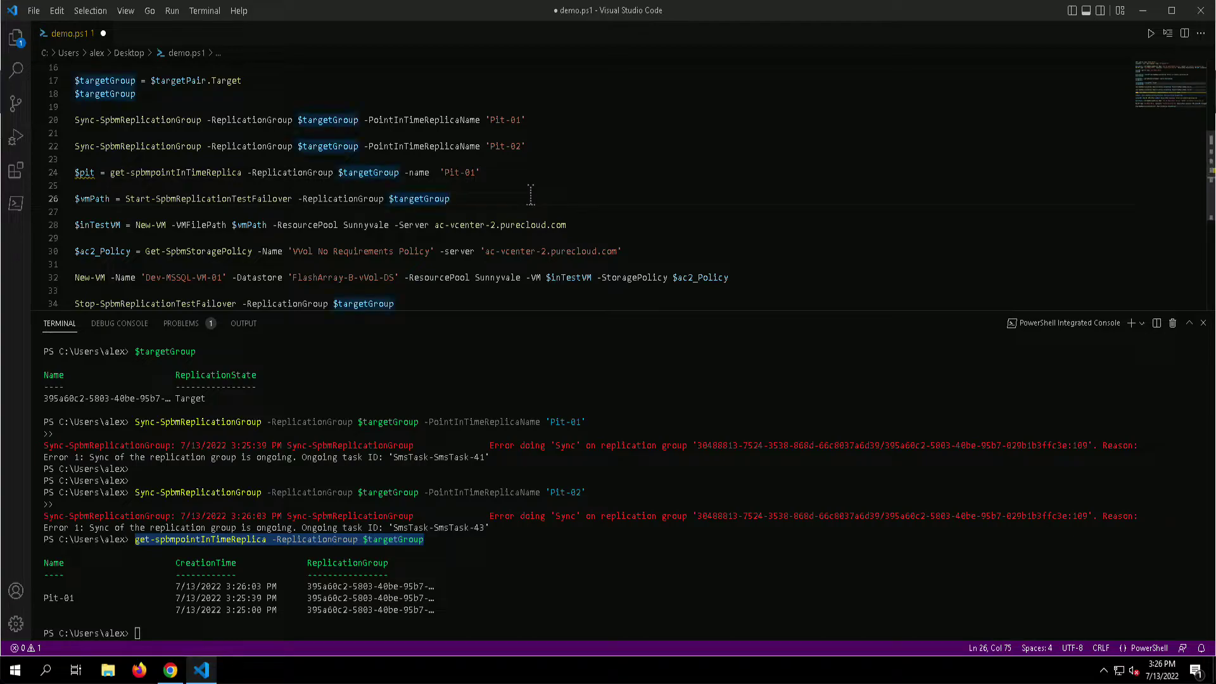
pyautogui.click(55, 172)
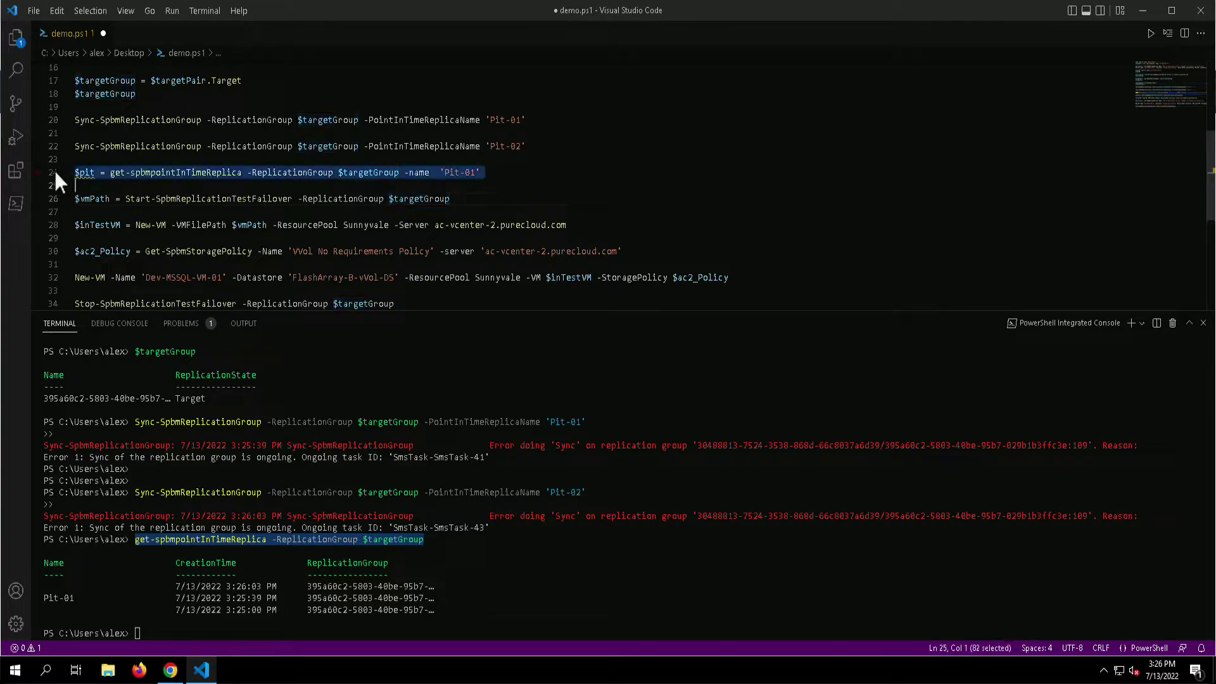
pyautogui.press('F8')
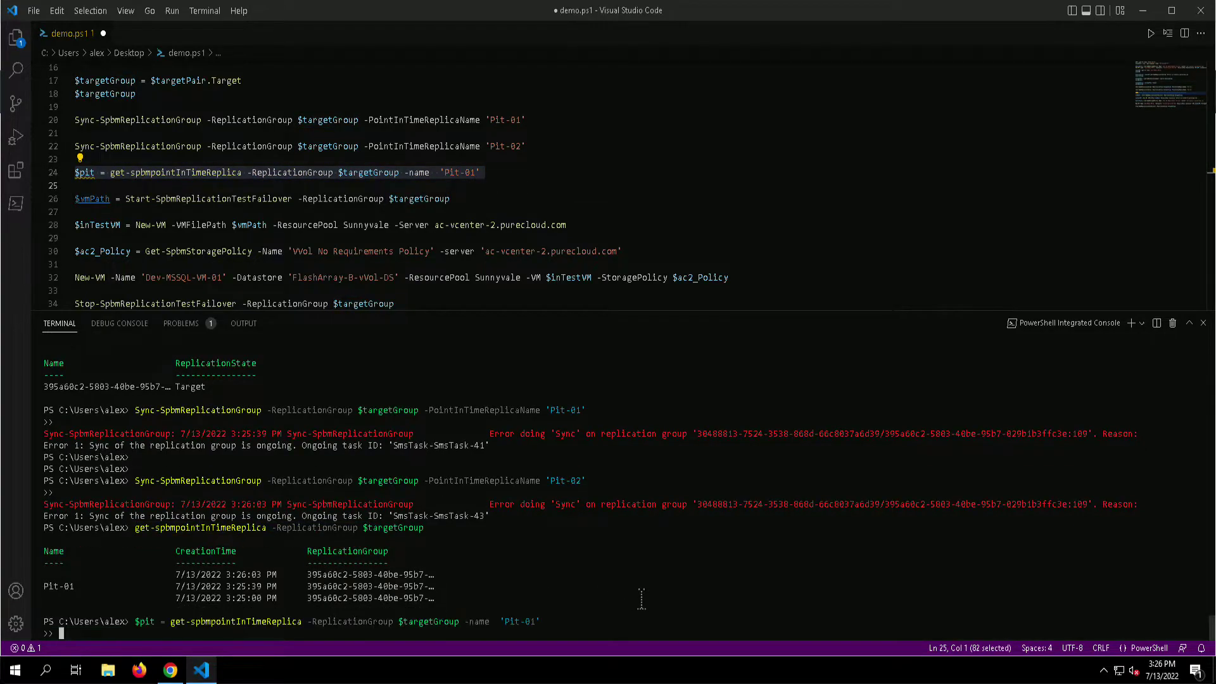
# - Copy the script's $vmPath test failover command into the terminal, append -PointInTimeReplica $pit, and run it
pyautogui.moveTo(75, 198); pyautogui.dragTo(231, 199)
pyautogui.moveTo(321, 199); pyautogui.dragTo(460, 199)
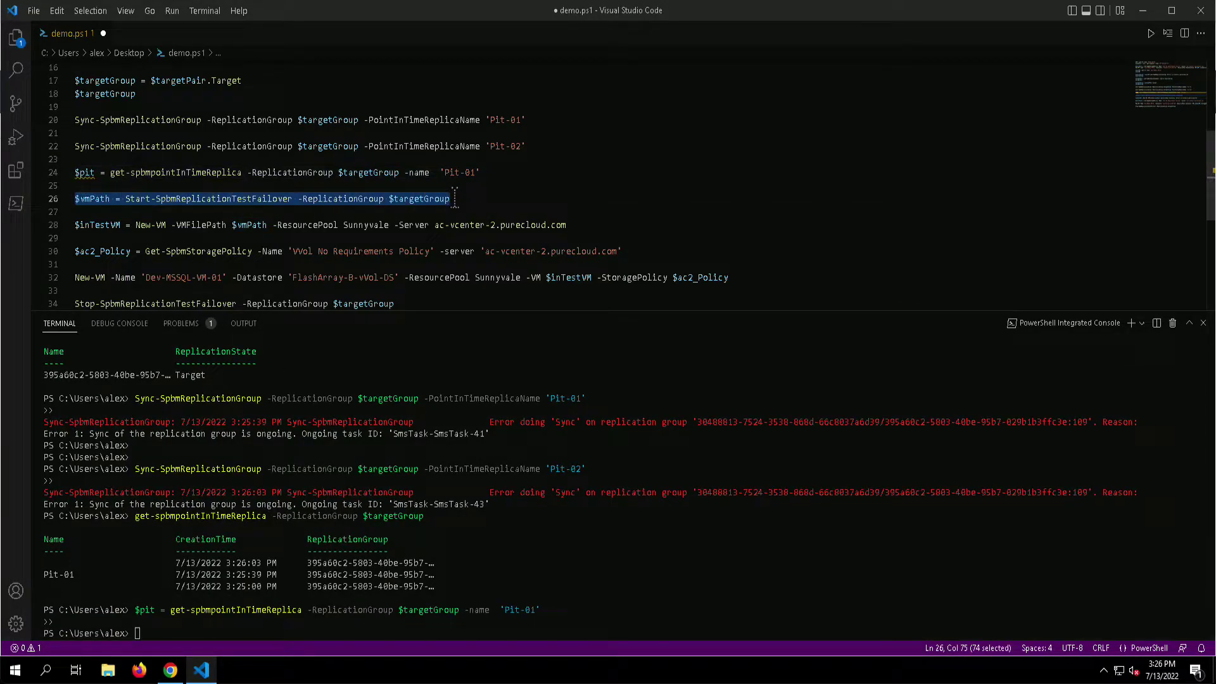
pyautogui.click(734, 623)
pyautogui.write('$vmPath = Start-SpbmReplicationTestFailover -ReplicationGroup $targetGroup')
pyautogui.write('-P')
pyautogui.press('Tab')
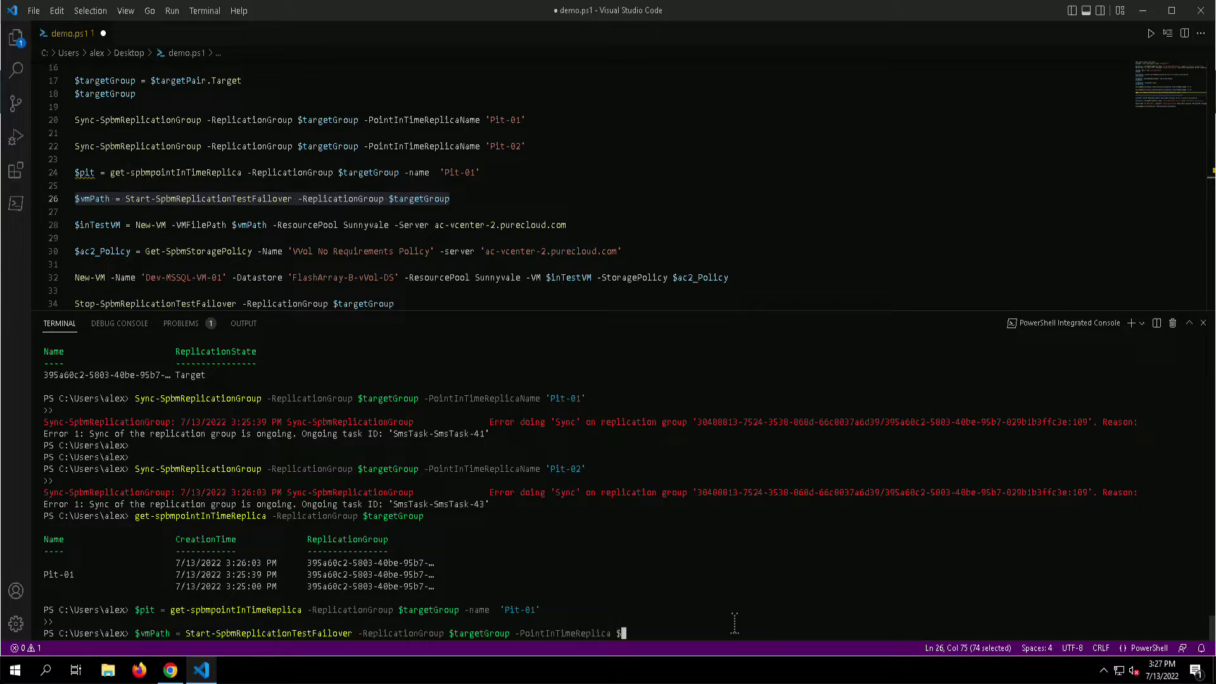
pyautogui.write('$pit')
pyautogui.press('Return')
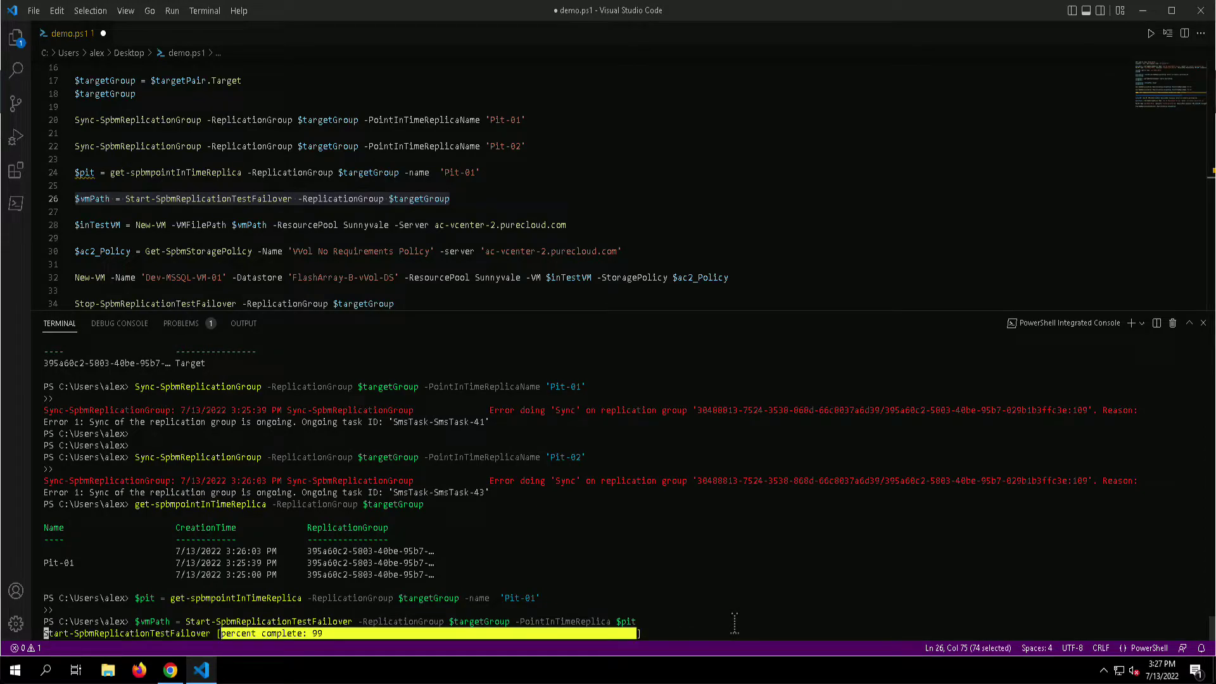
# - Output $vmpath in the terminal to examine the path of the failed-over VM file
pyautogui.press('Return')
pyautogui.write('$vmpath')
pyautogui.press('Return')
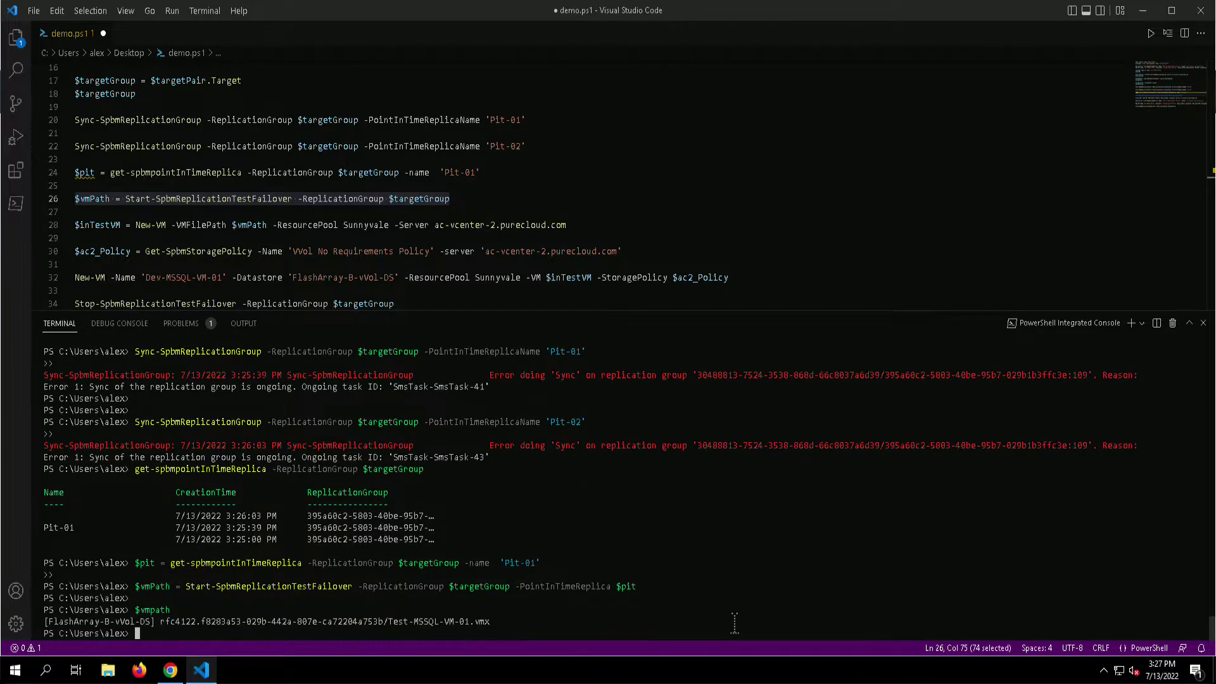
# - Run the $inTestVM line that registers the VM from $vmPath in resource pool Sunnyvale on ac-vcenter-2.purecloud.com
pyautogui.click(52, 221)
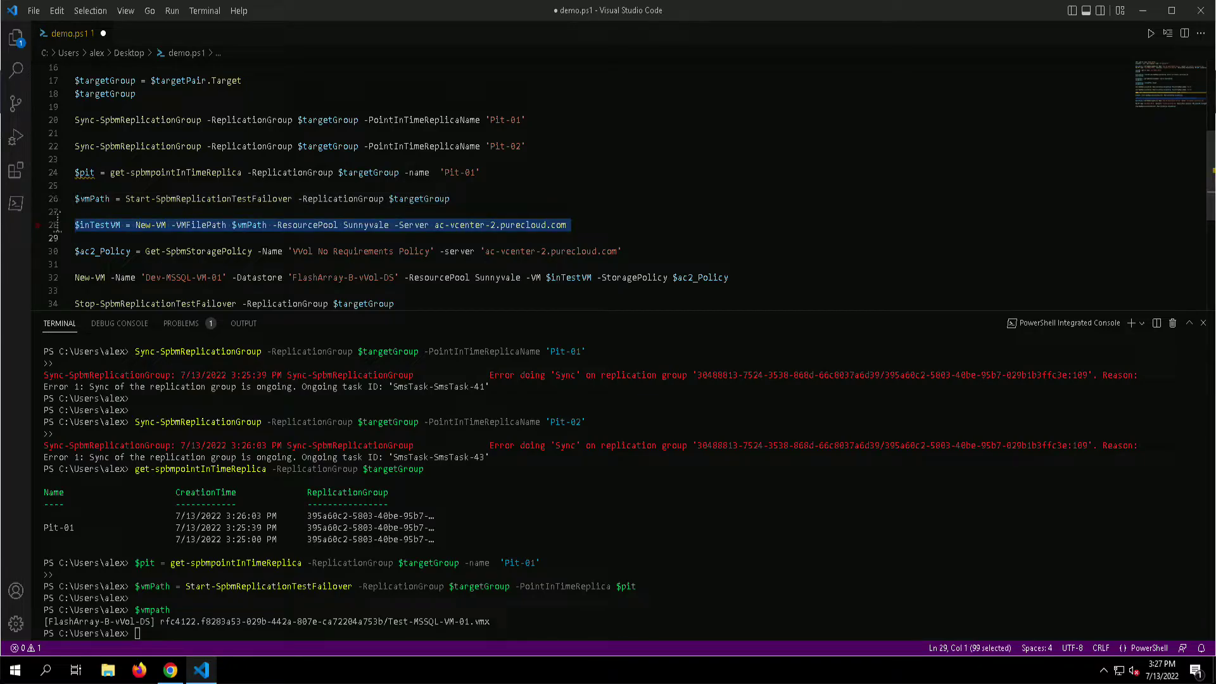
pyautogui.press('F8')
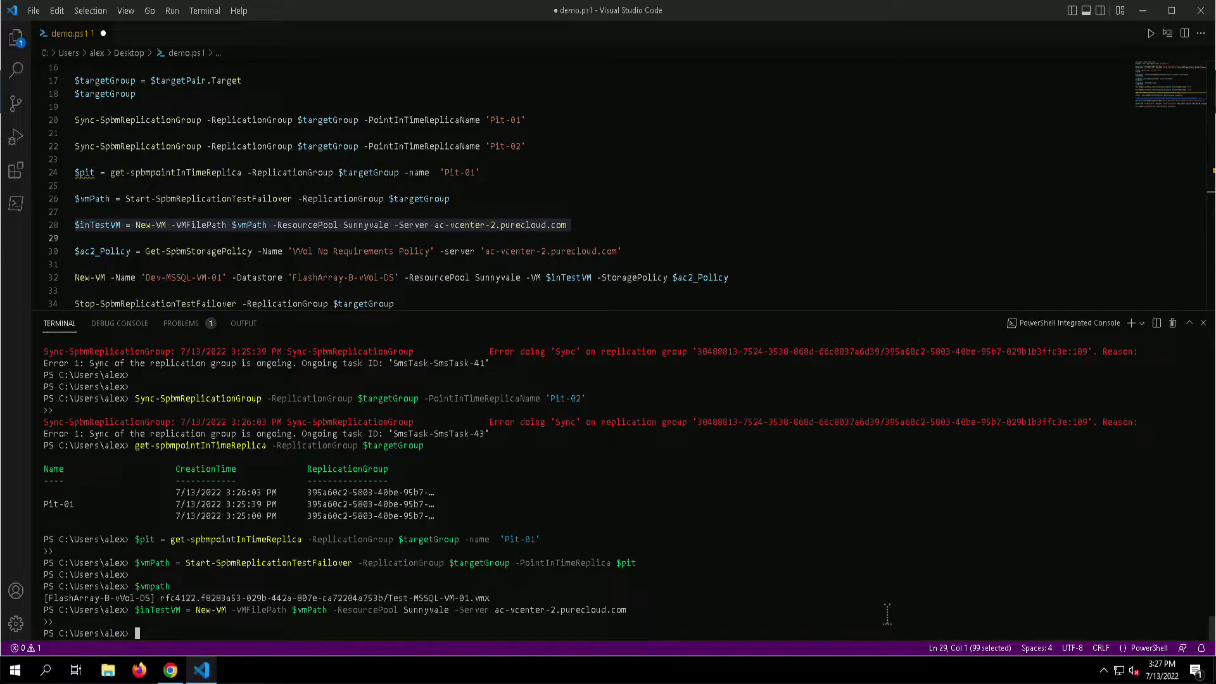
pyautogui.press('Return')
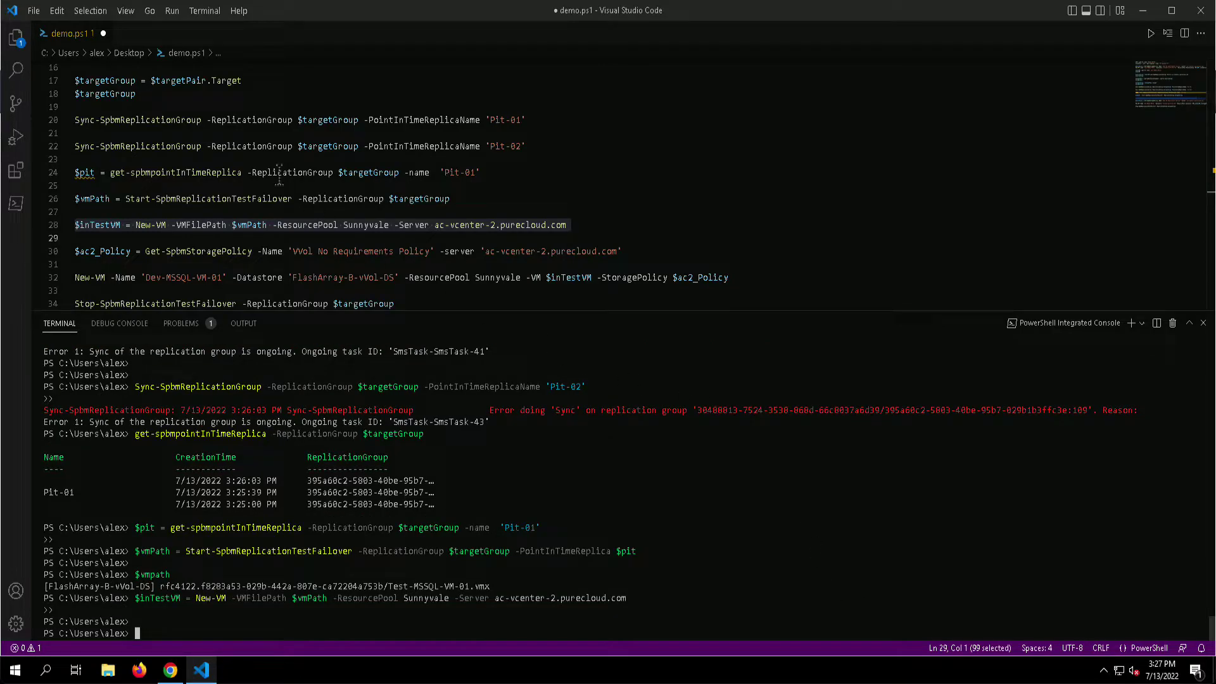
# - Switch to the vSphere Client in Chrome and view the summary of Test-MSSQL-VM-01 under ac-vcenter-2.purecloud.com
pyautogui.click(171, 673)
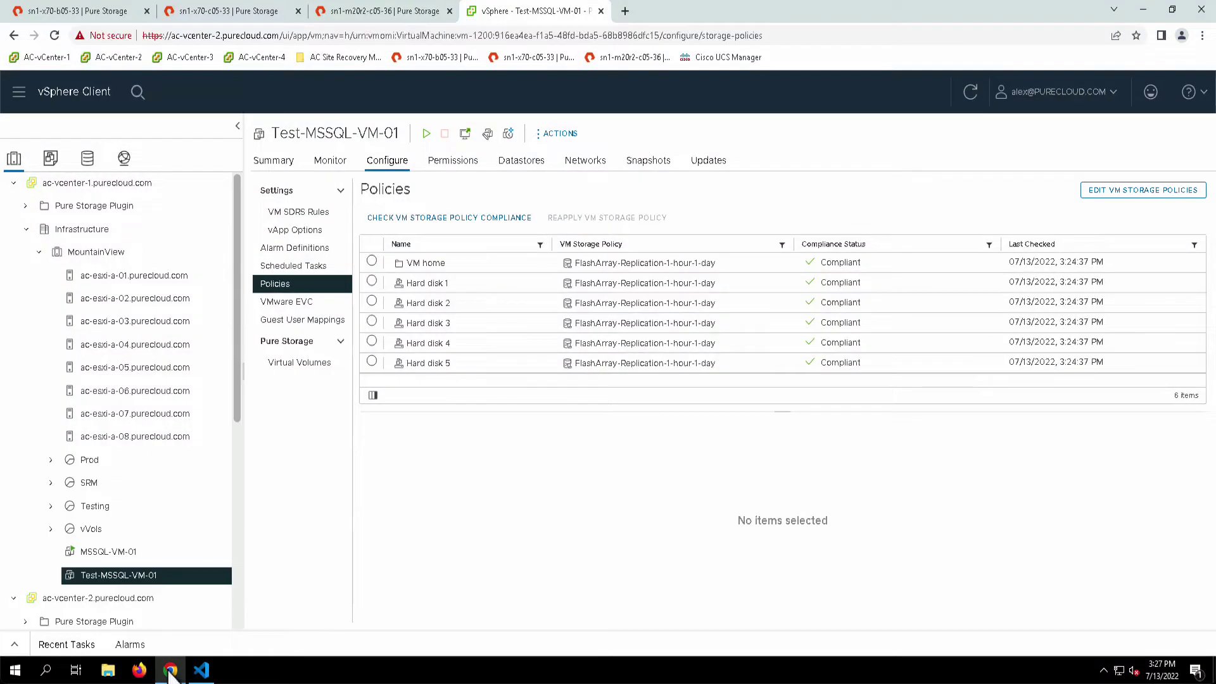
pyautogui.scroll(-5, 163, 508)
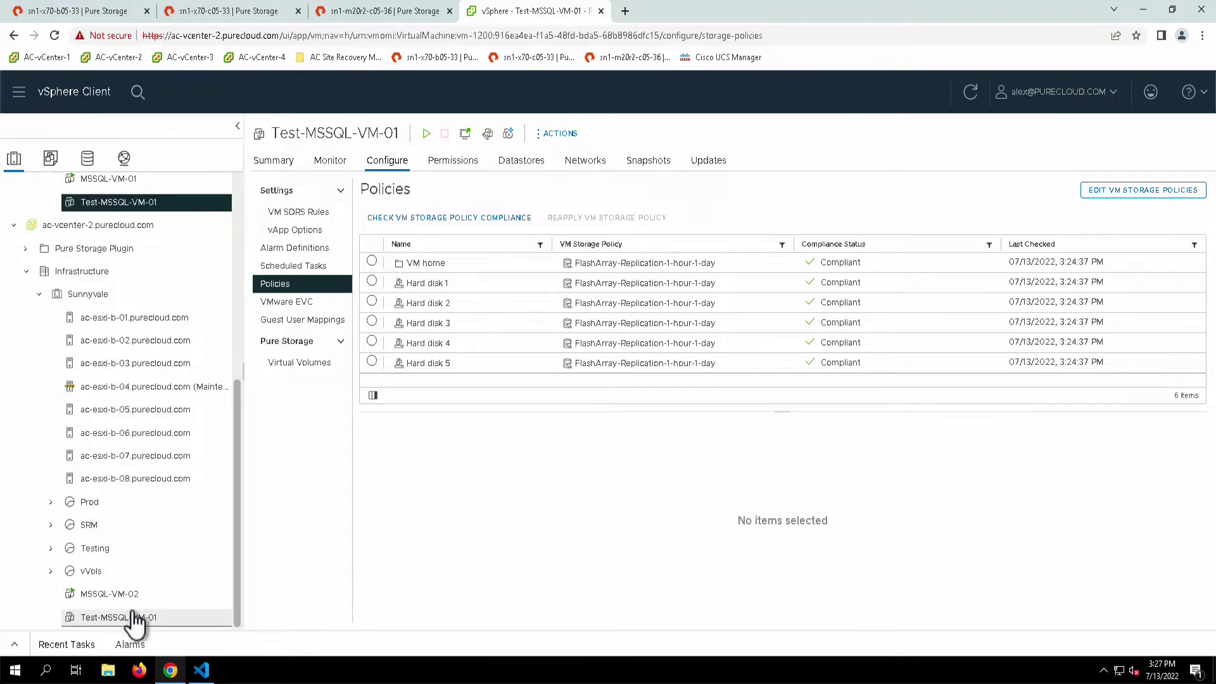
pyautogui.click(134, 618)
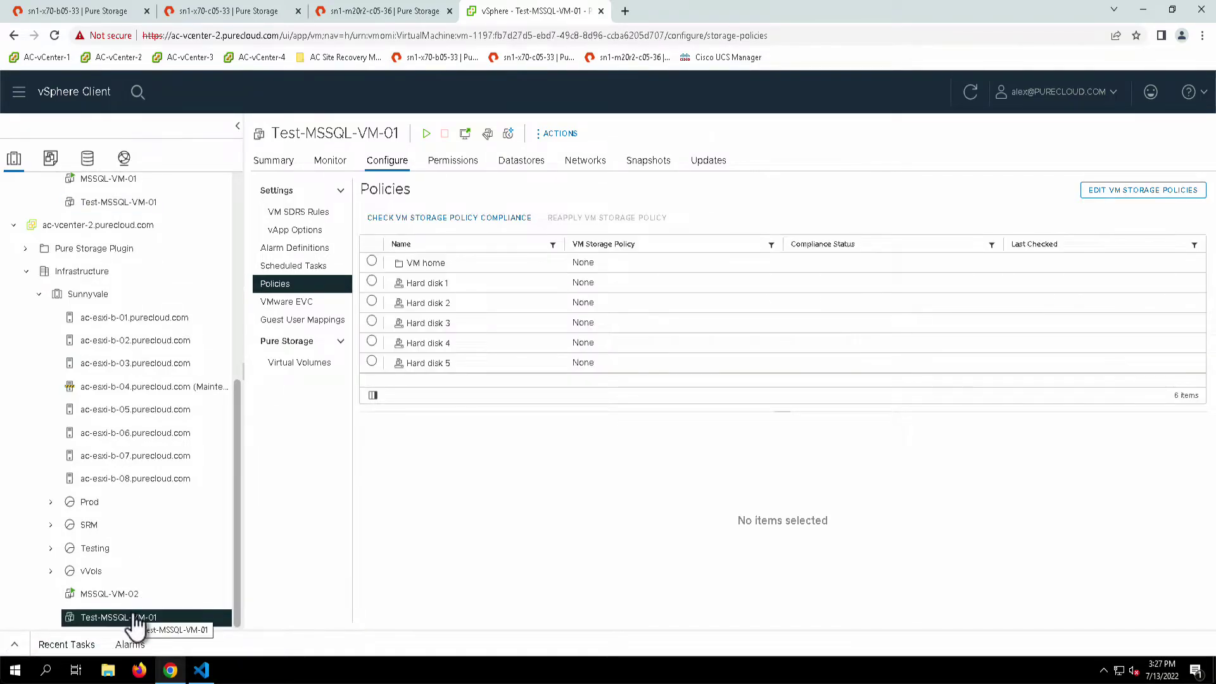
pyautogui.click(273, 159)
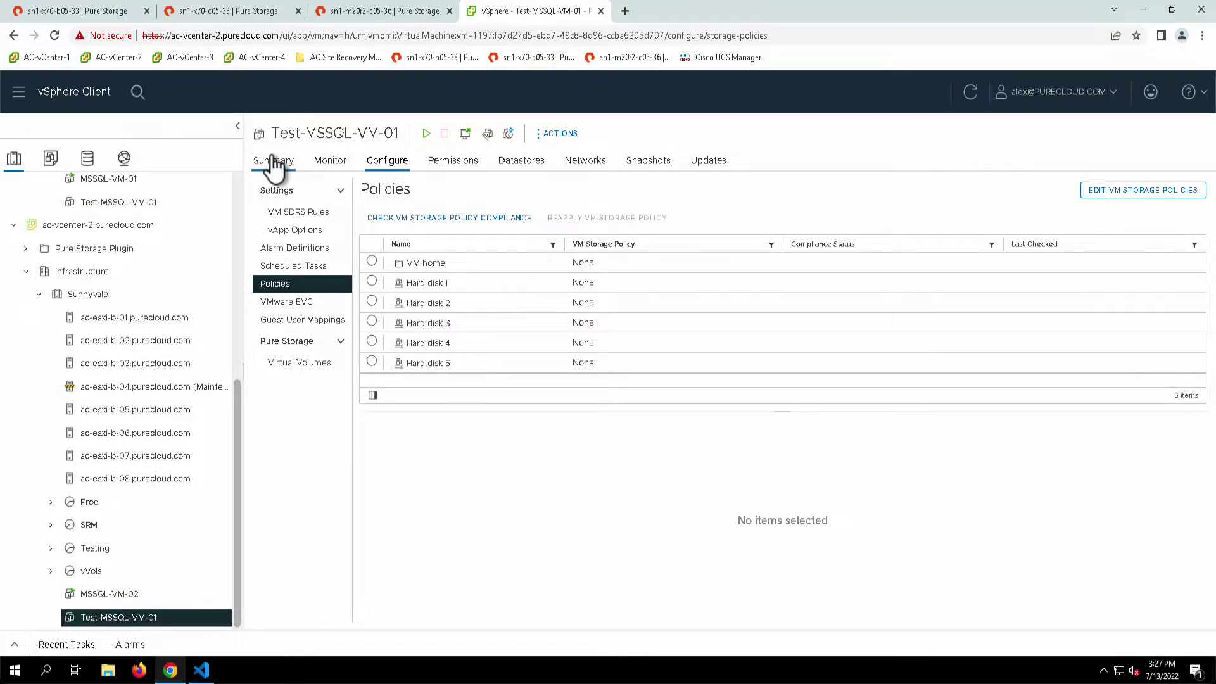
# - Start cloning Test-MSSQL-VM-01 to a virtual machine named Dev-MSSQL-VM-01 in the VVol-VMs-B folder of ac-vcenter-2's Infrastructure datacenter
pyautogui.rightClick(153, 619)
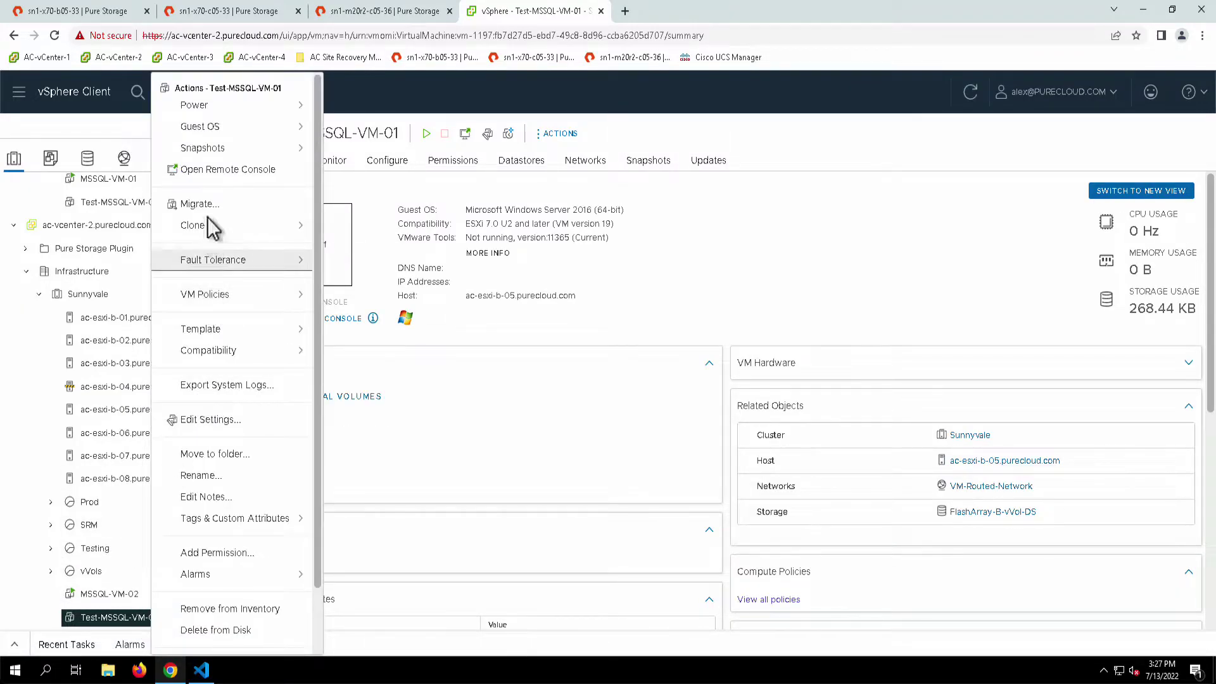
pyautogui.moveTo(285, 231)
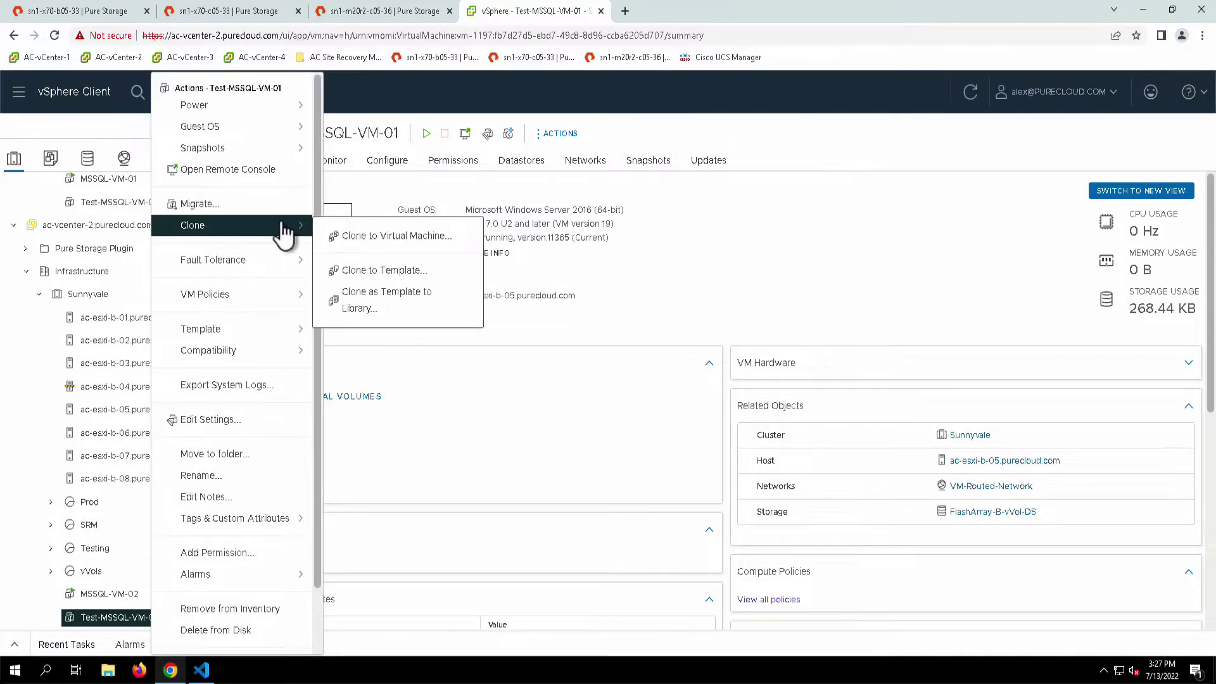
pyautogui.click(385, 237)
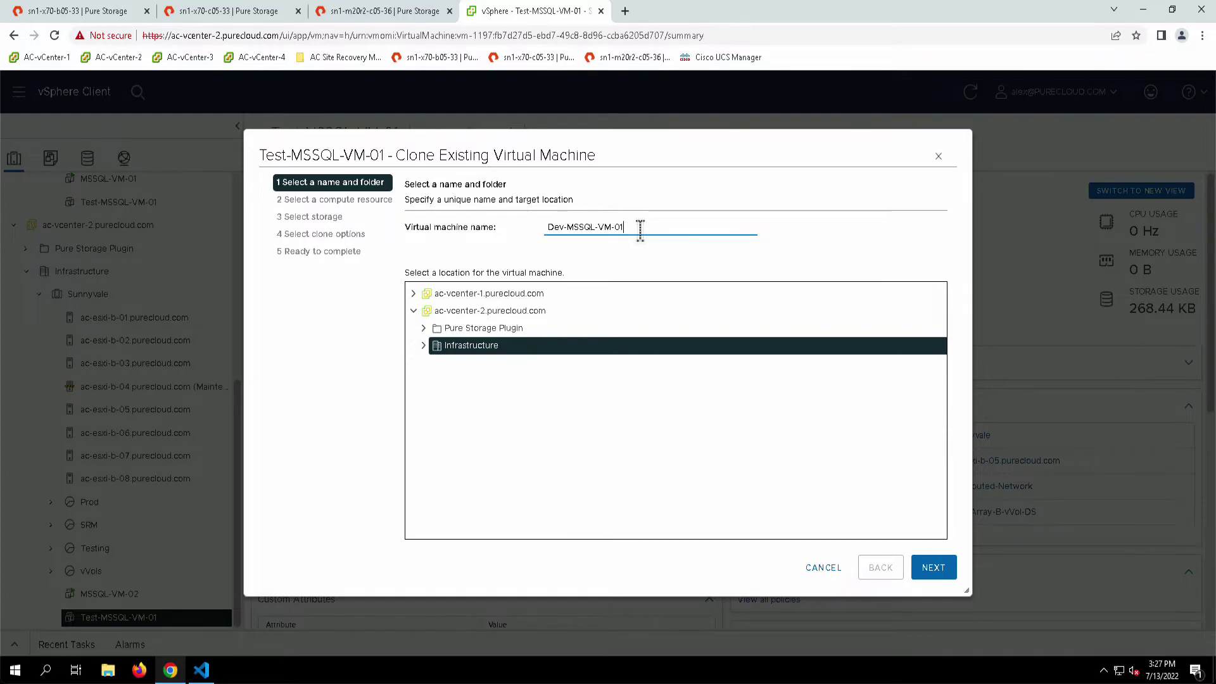
pyautogui.click(423, 345)
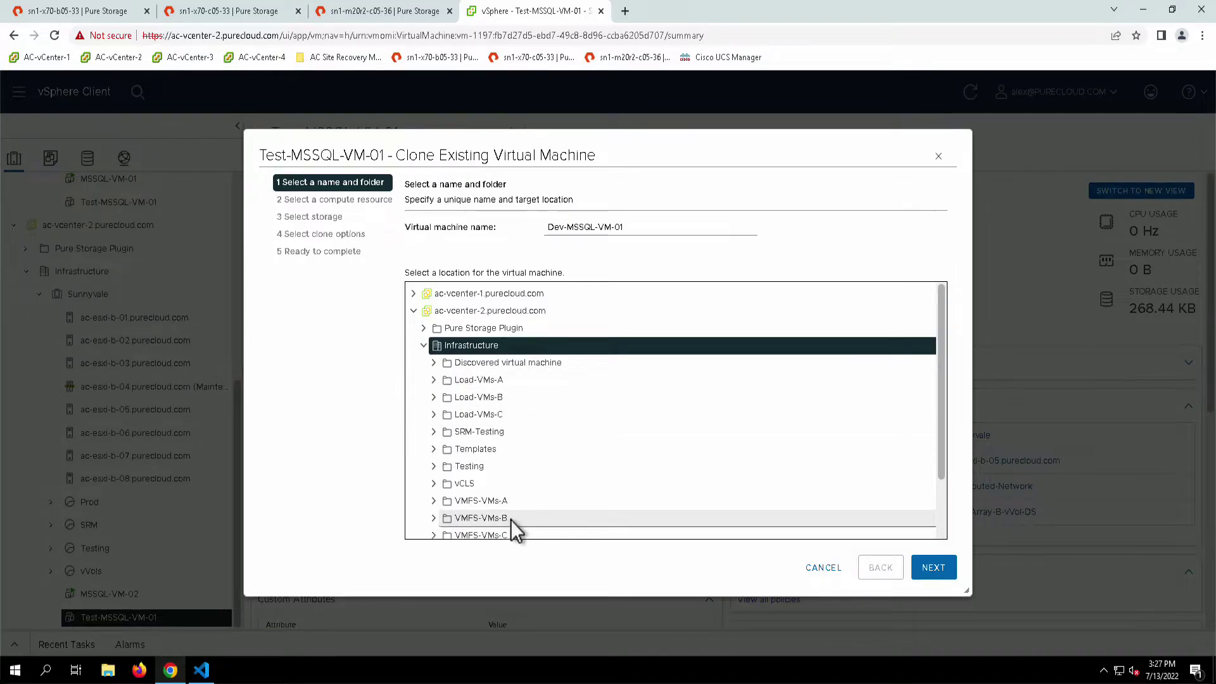
pyautogui.scroll(-3, 511, 520)
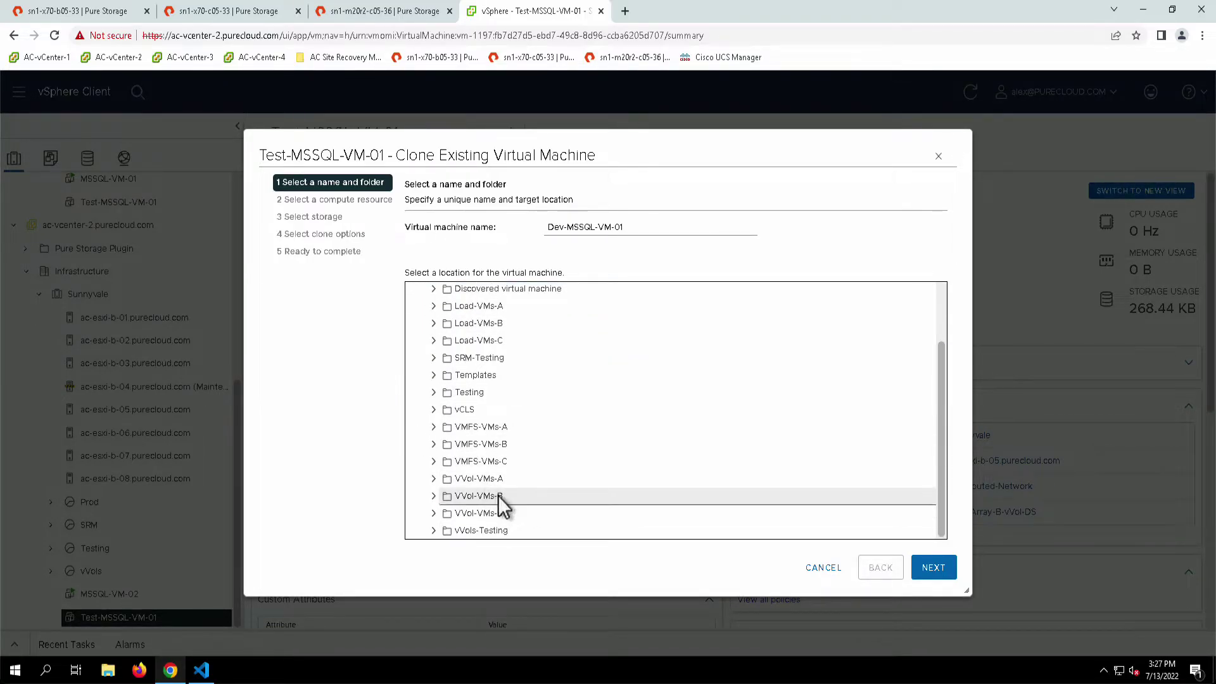
pyautogui.click(498, 495)
pyautogui.click(934, 568)
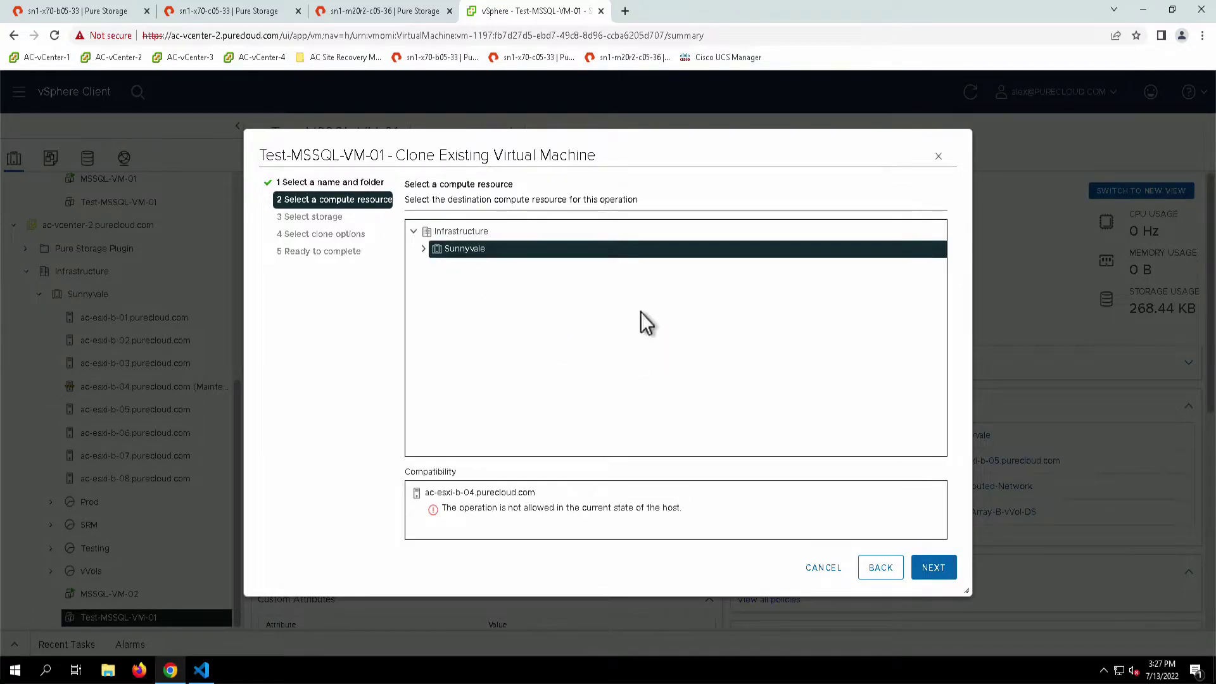
# - Accept Sunnyvale as the compute resource and store the clone on FlashArray-B-vVol-DS with the VVol No Requirements Policy
pyautogui.click(939, 568)
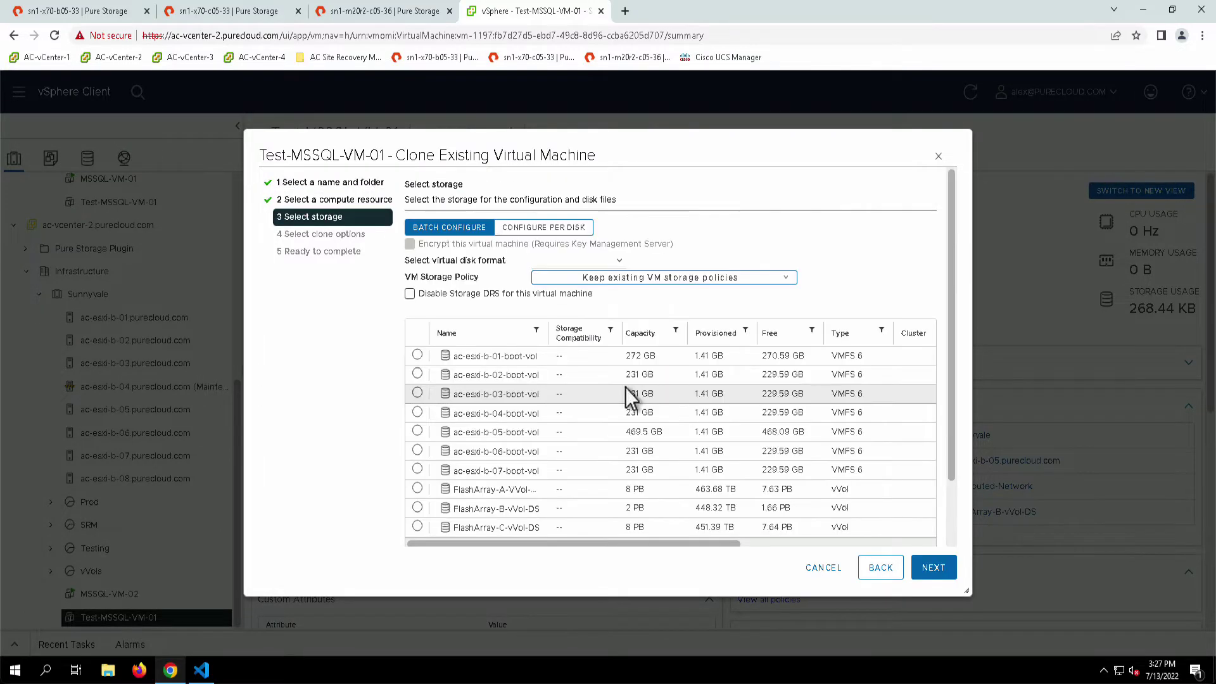
pyautogui.click(637, 278)
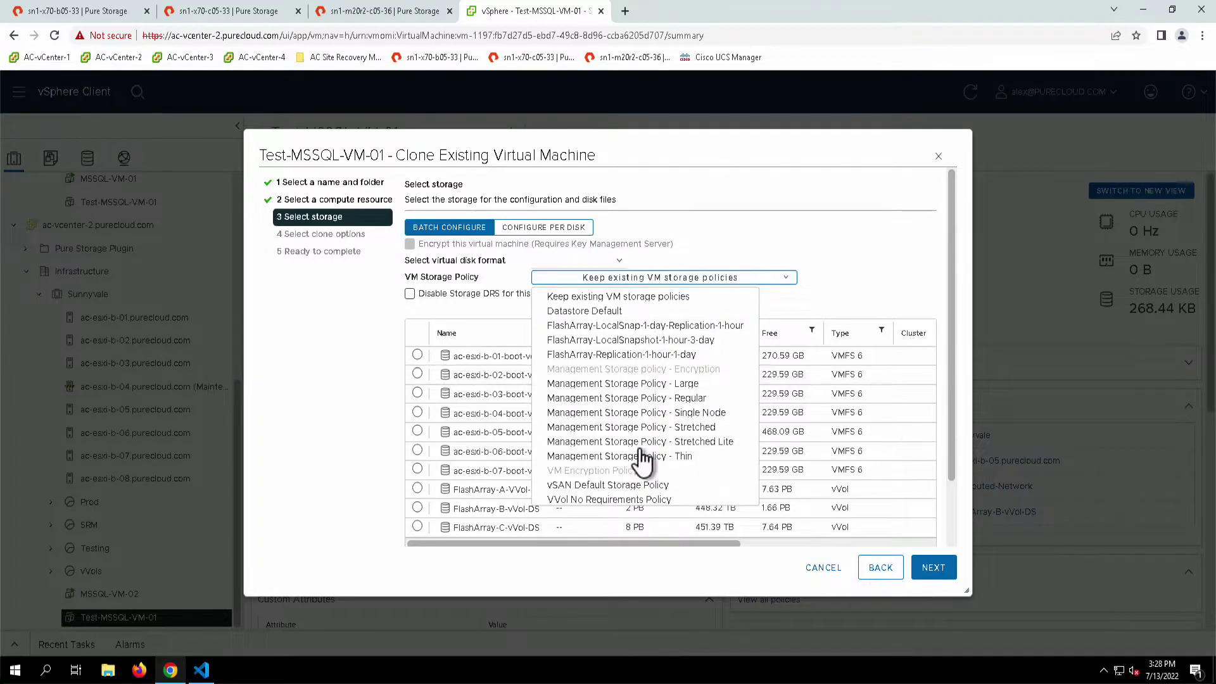
pyautogui.click(610, 500)
pyautogui.click(417, 374)
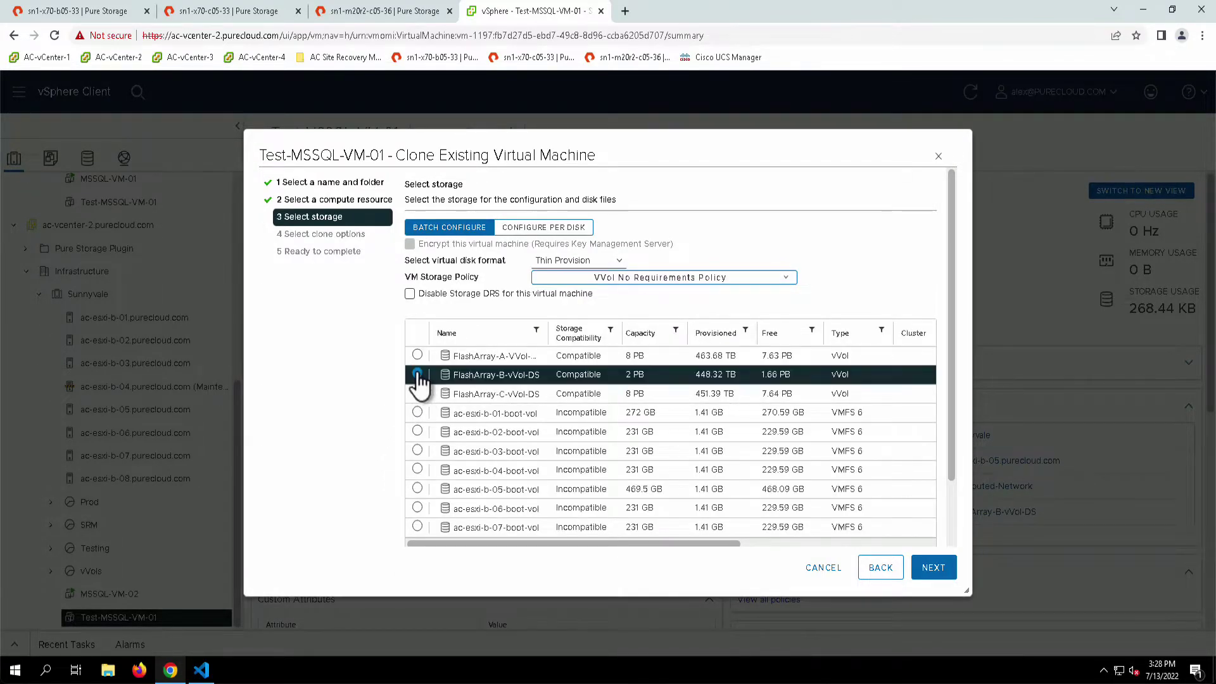
pyautogui.click(936, 573)
# - Enable hardware customization and power-on after creation in the clone options
pyautogui.click(451, 256)
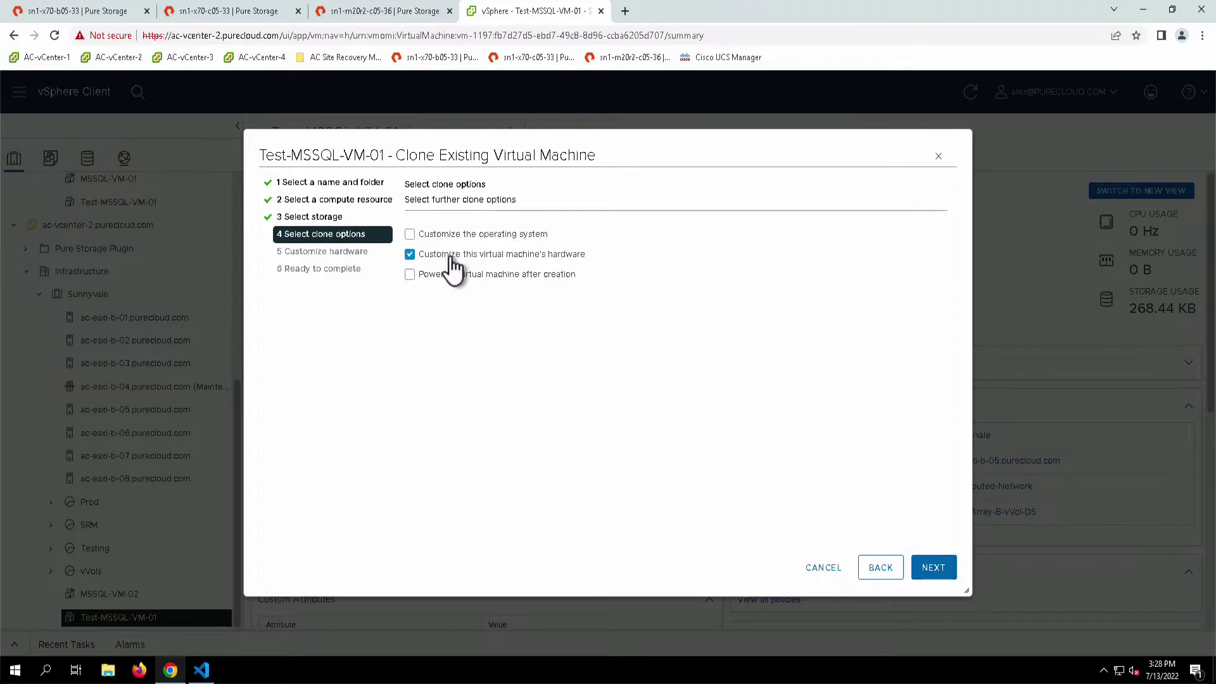
pyautogui.click(451, 276)
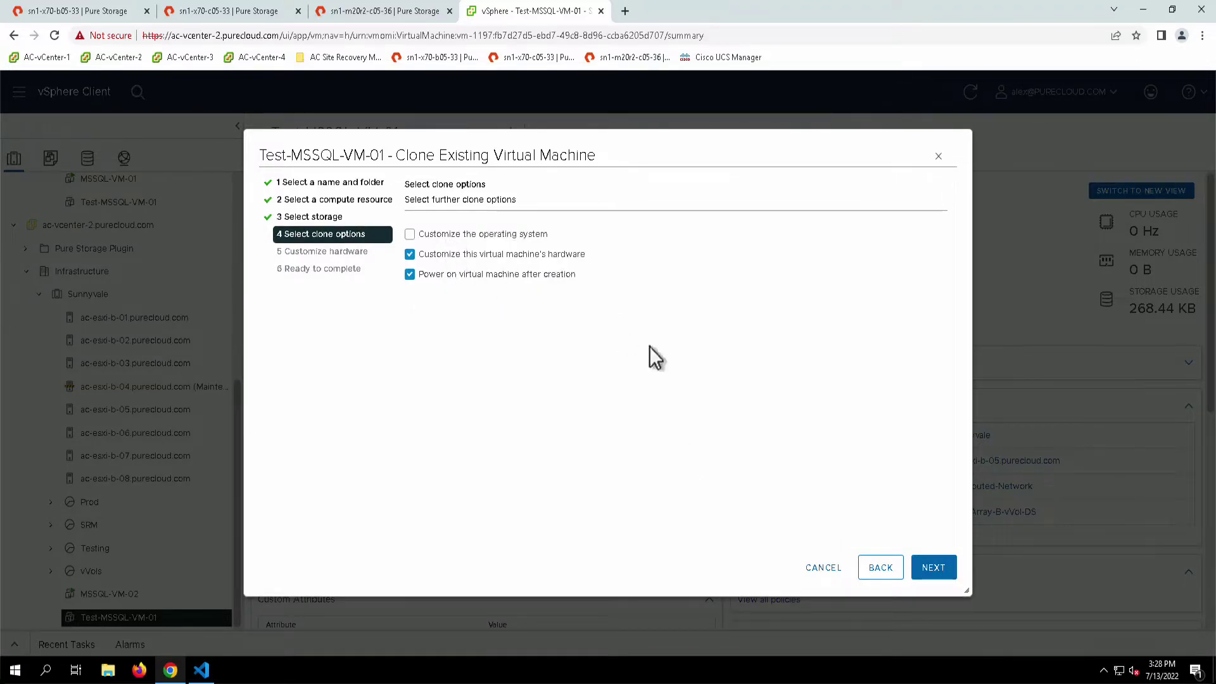
pyautogui.click(941, 581)
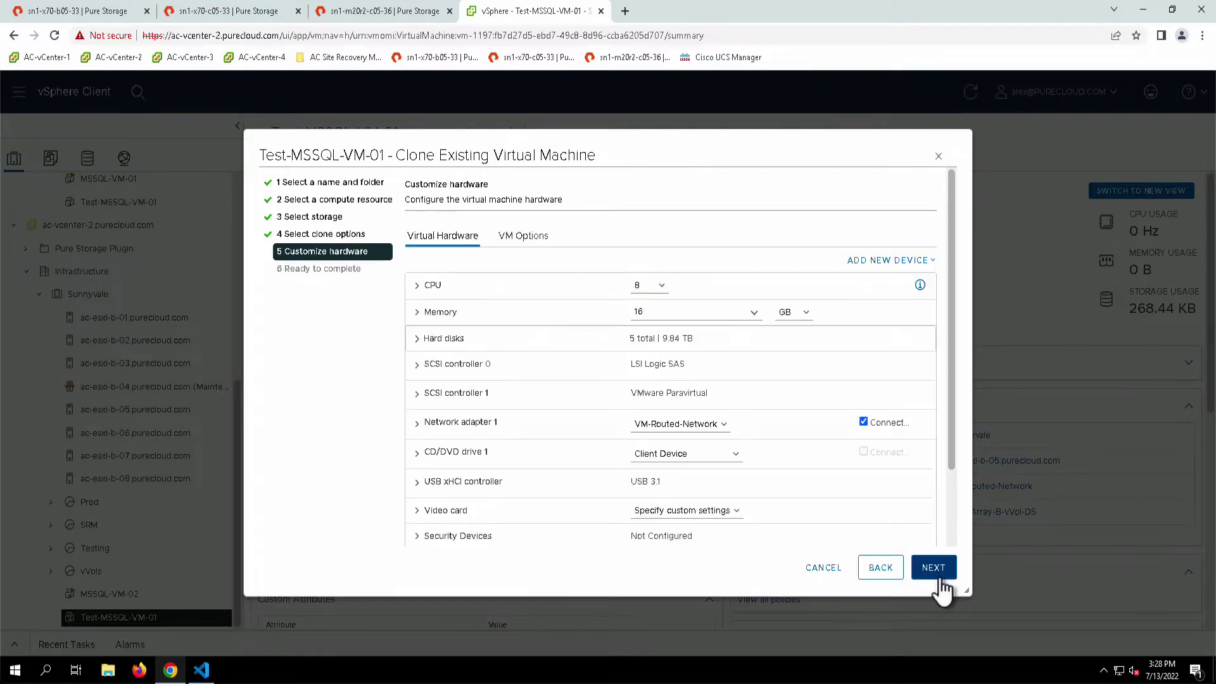
# - Connect the clone's Network adapter 1 to VM-VLAN-2165 and finish the clone wizard
pyautogui.click(694, 424)
pyautogui.click(667, 451)
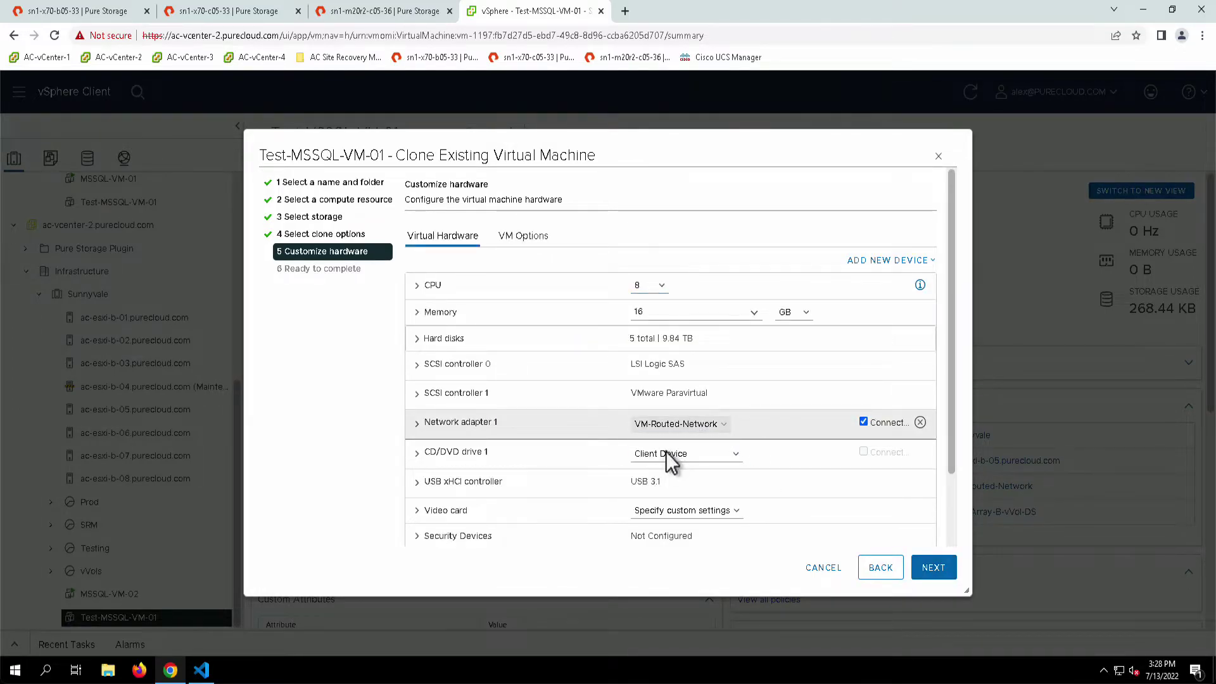
pyautogui.click(504, 348)
pyautogui.click(746, 496)
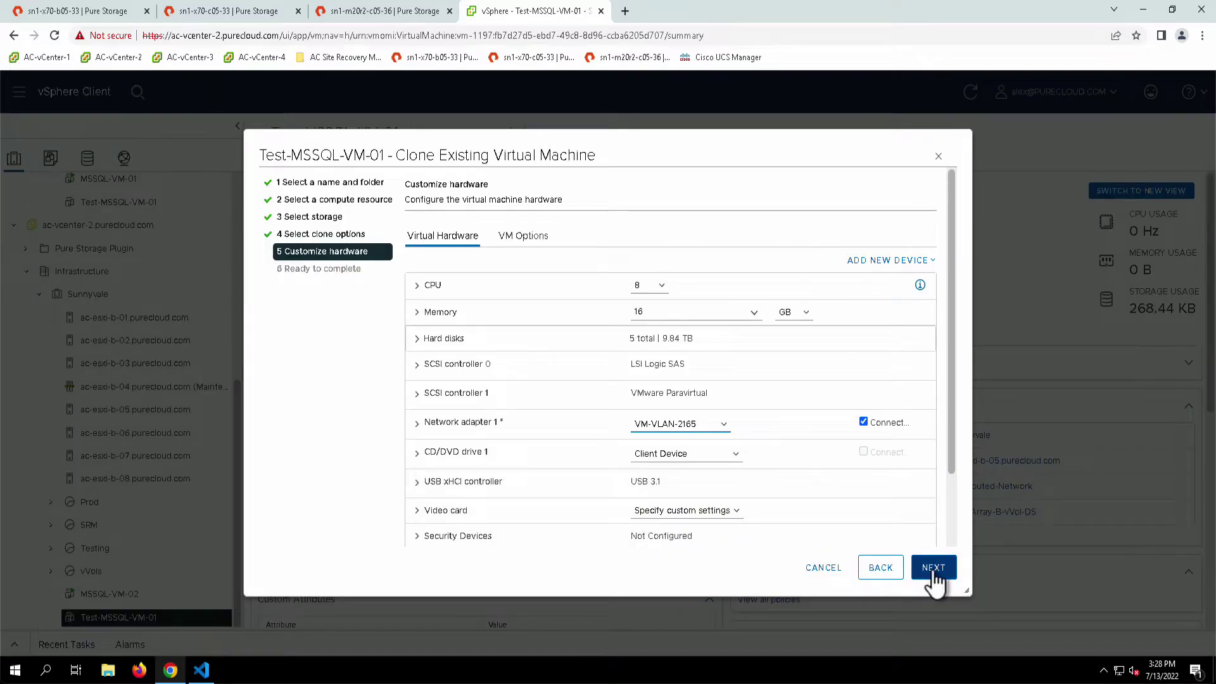
pyautogui.click(933, 568)
pyautogui.click(934, 568)
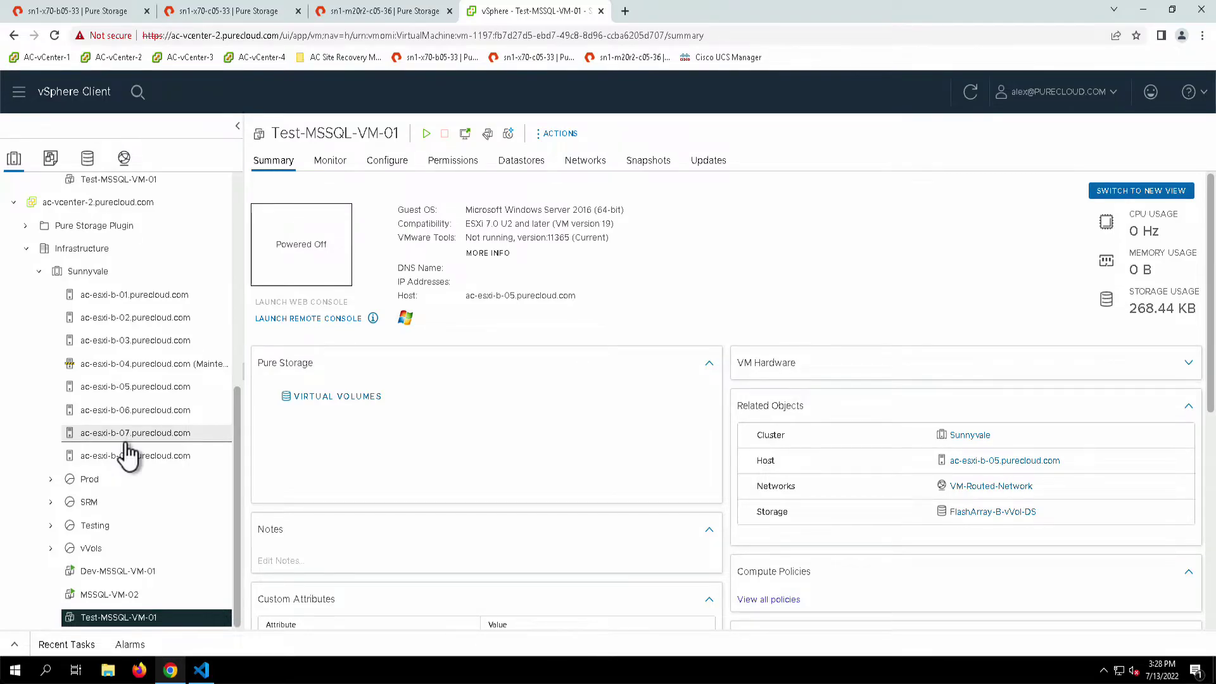
# - Delete the test failover VM Test-MSSQL-VM-01 in the Sunnyvale cluster from disk and confirm the deletion
pyautogui.click(114, 572)
pyautogui.rightClick(108, 618)
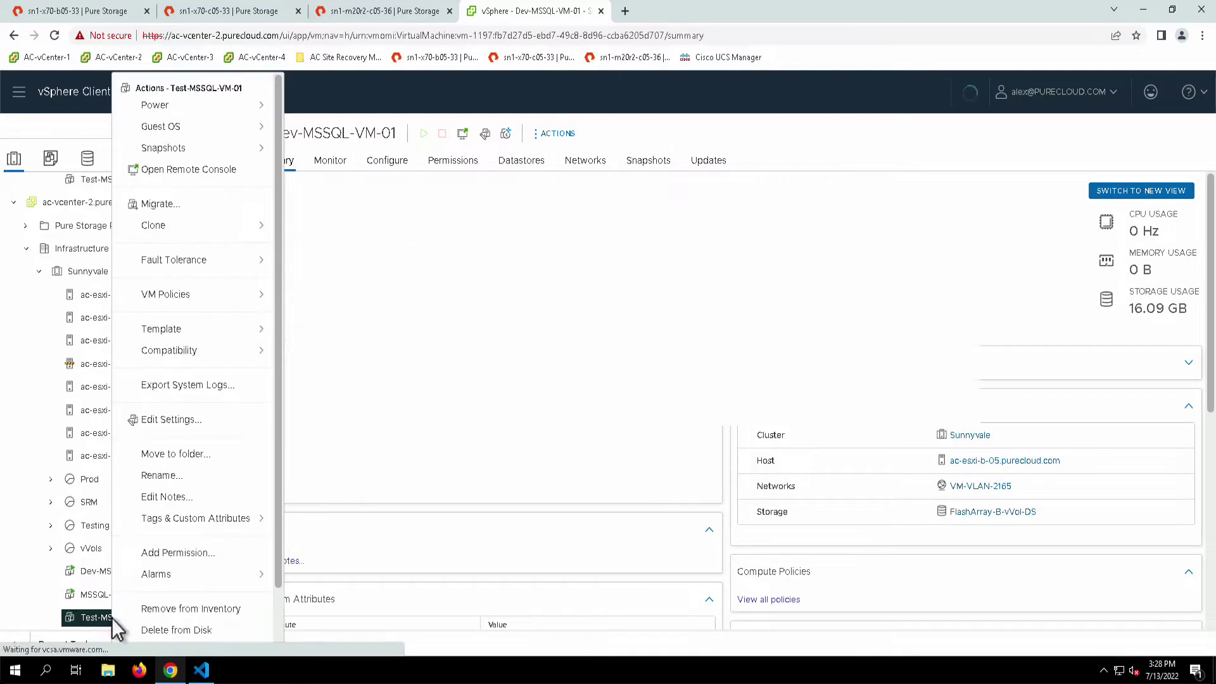
pyautogui.click(187, 630)
pyautogui.click(735, 431)
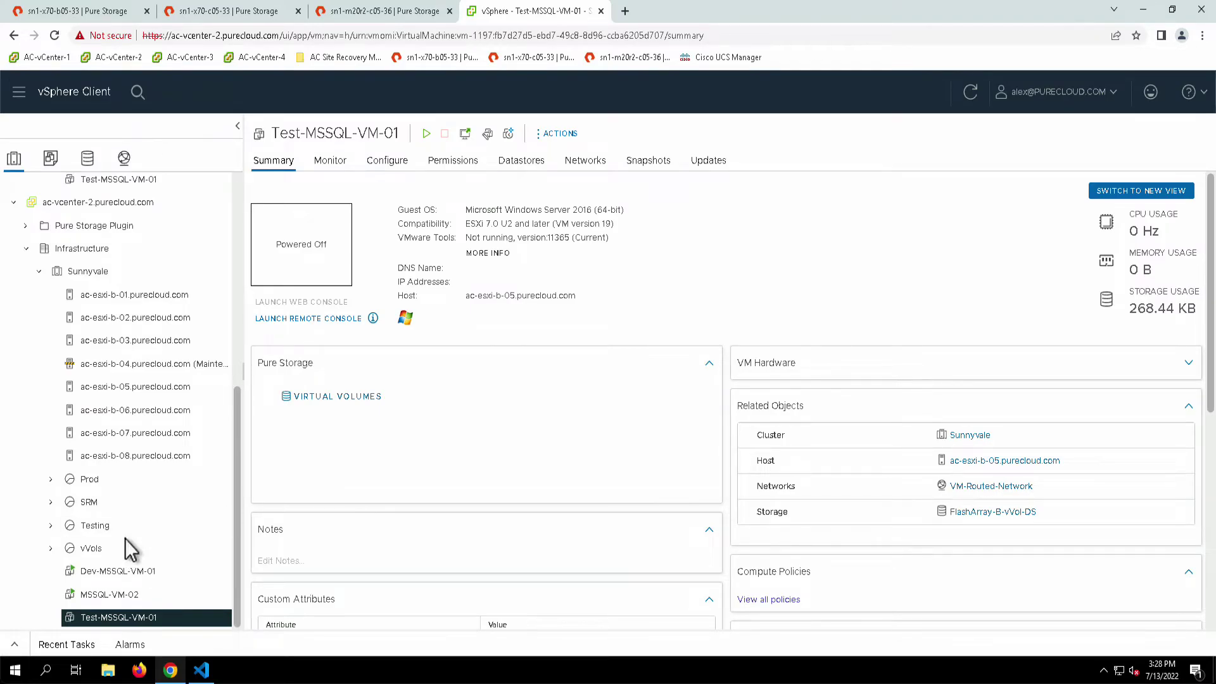
# - Open the web console of the cloned VM Dev-MSSQL-VM-01
pyautogui.click(116, 572)
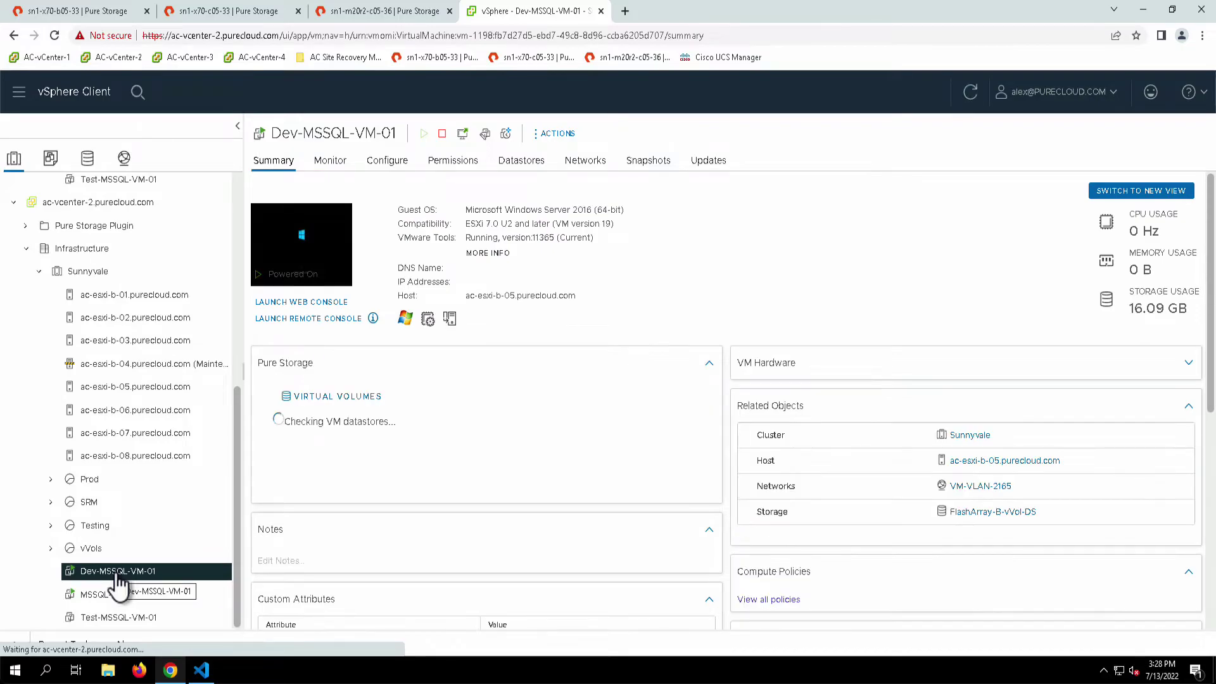
pyautogui.click(313, 244)
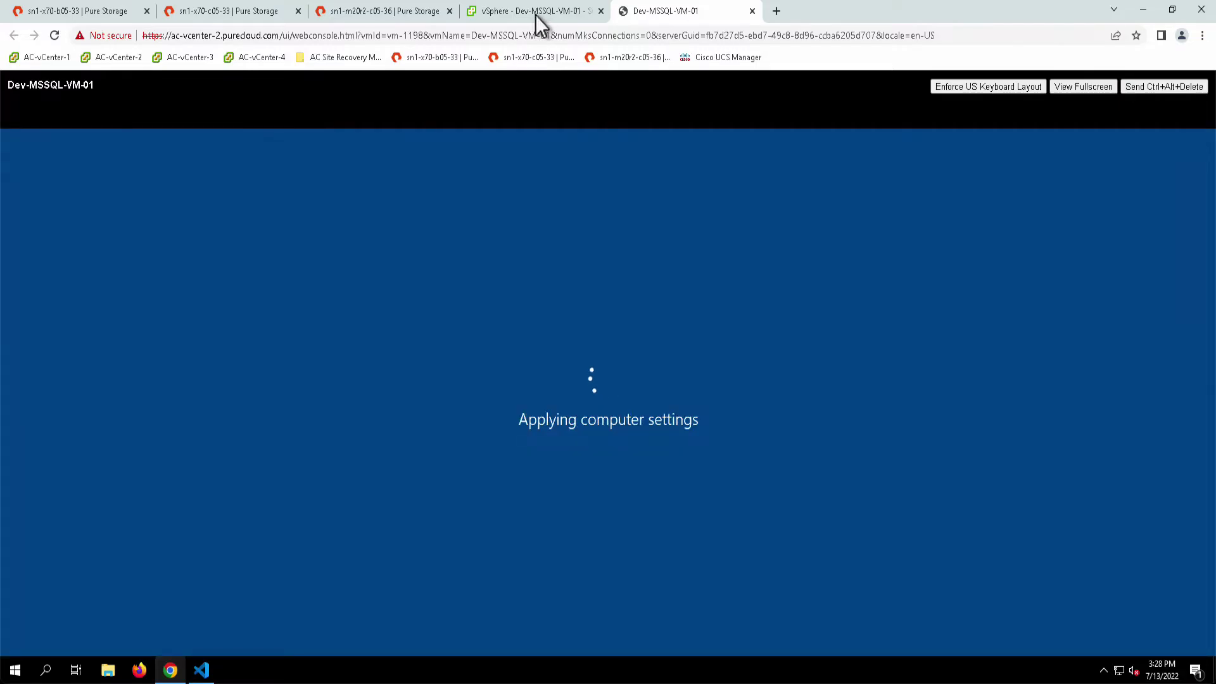
# - Return to the vSphere Client and check the recent tasks for the progress of deleting Test-MSSQL-VM-01
pyautogui.click(536, 12)
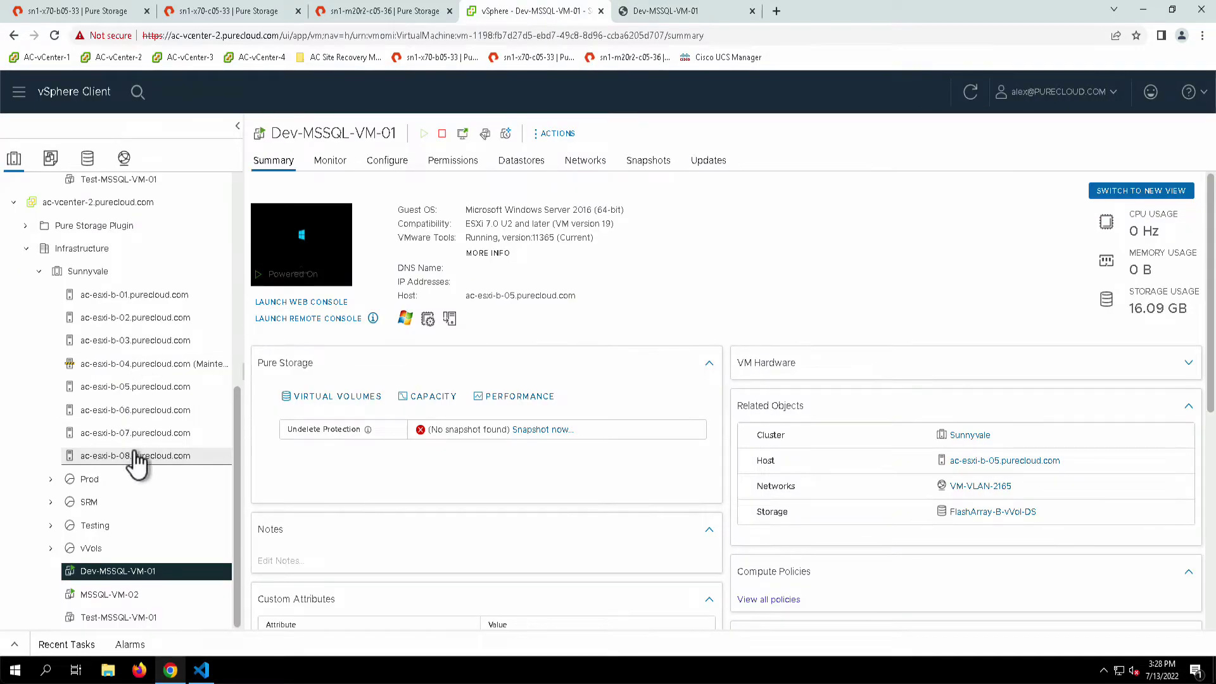
pyautogui.click(15, 643)
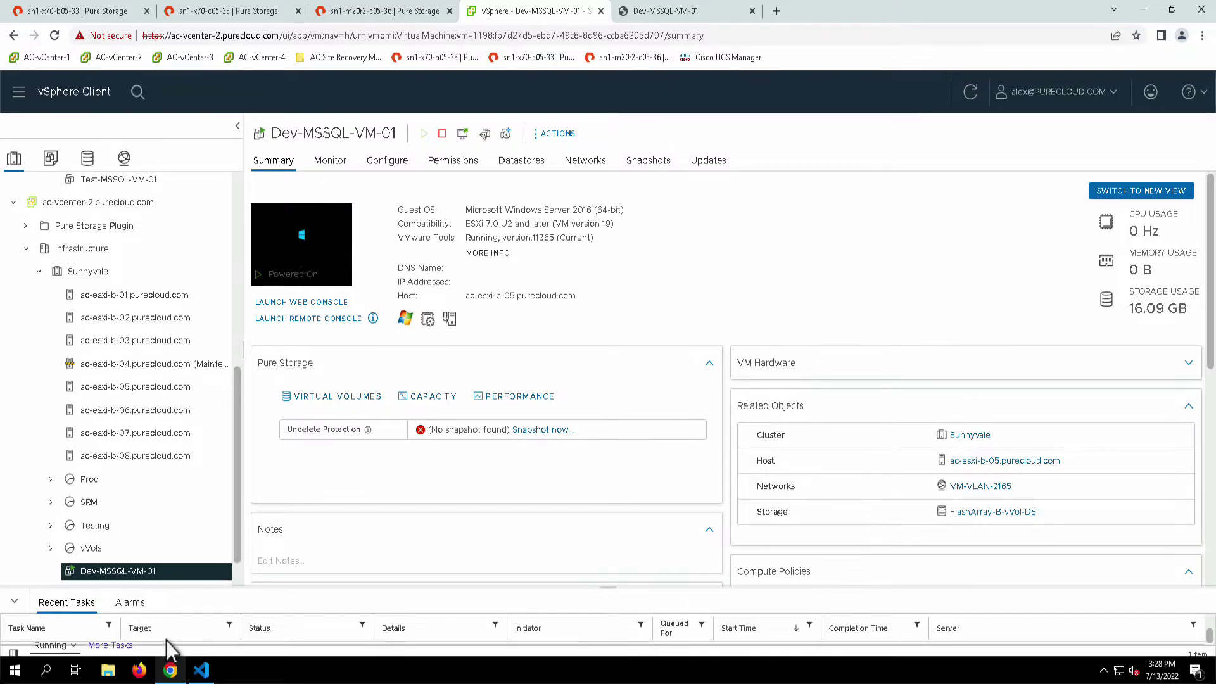
pyautogui.moveTo(226, 584); pyautogui.dragTo(227, 558)
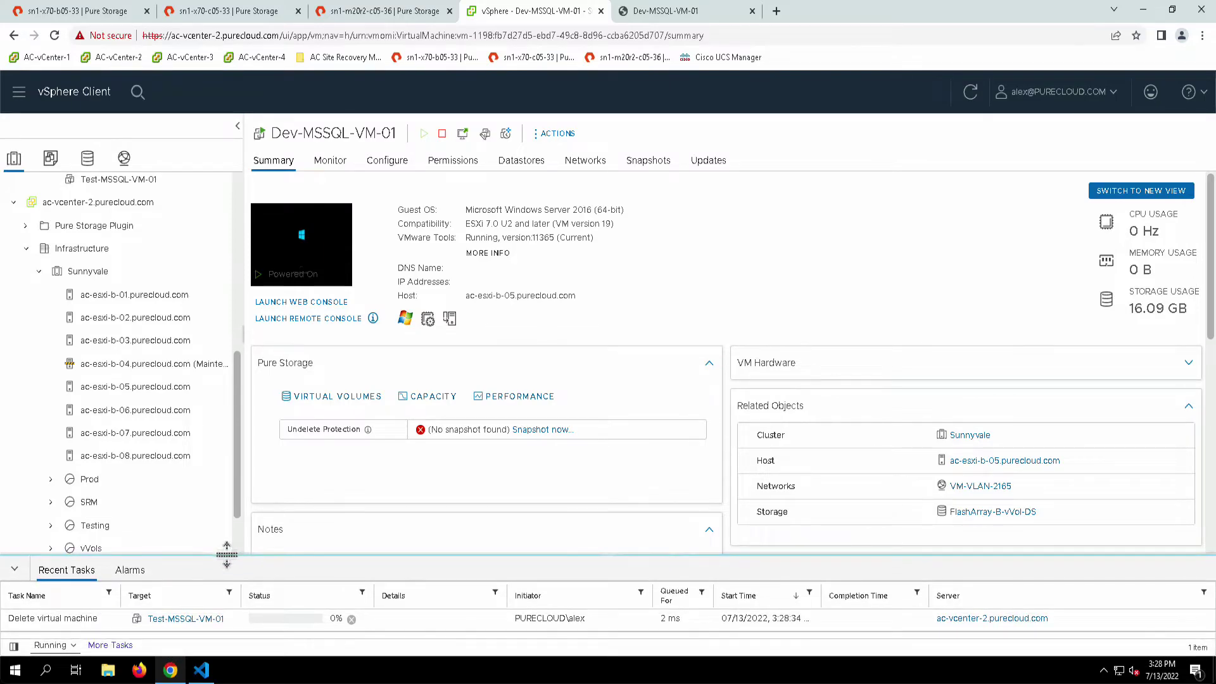
pyautogui.scroll(-2, 124, 510)
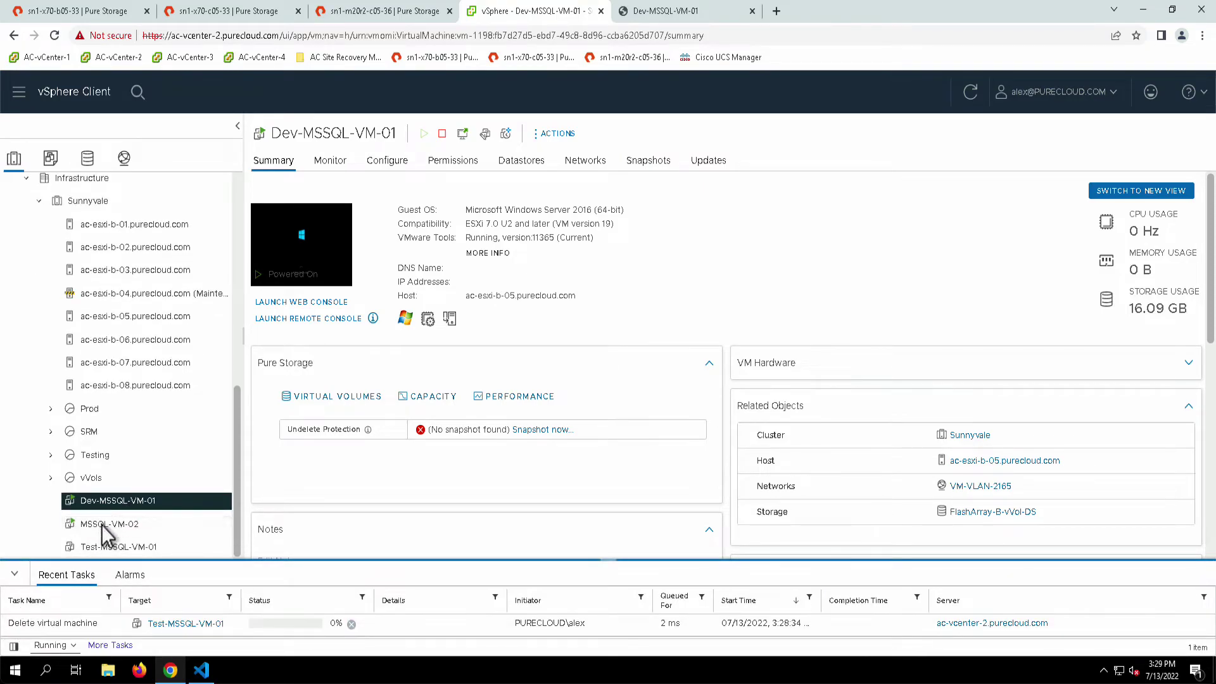
pyautogui.click(15, 576)
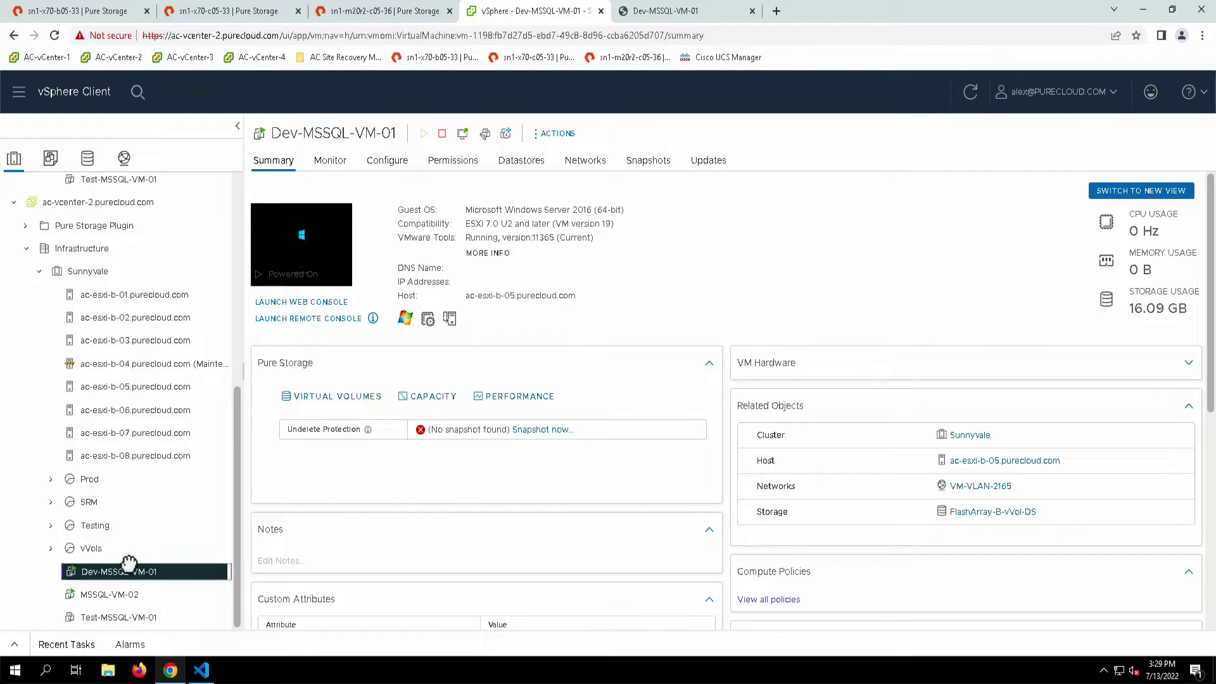
# - Sign in to Windows as Administrator in the Dev-MSSQL-VM-01 console with the account password
pyautogui.click(701, 19)
pyautogui.click(1170, 89)
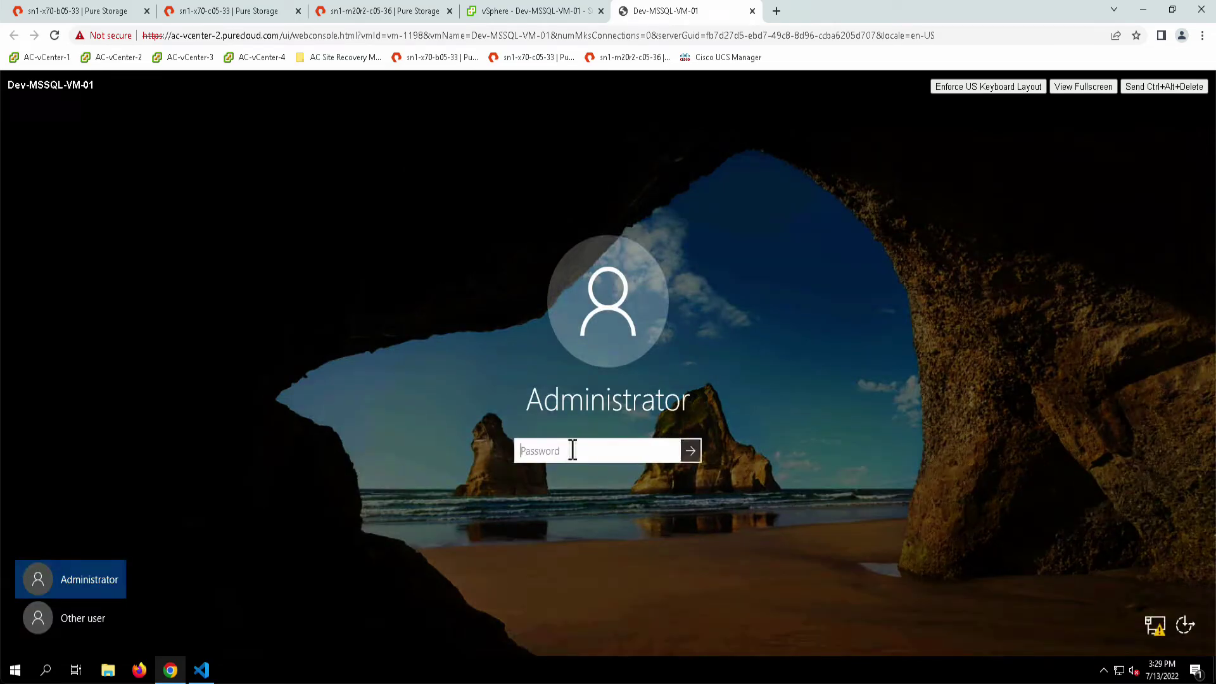
pyautogui.write('*********')
pyautogui.press('Return')
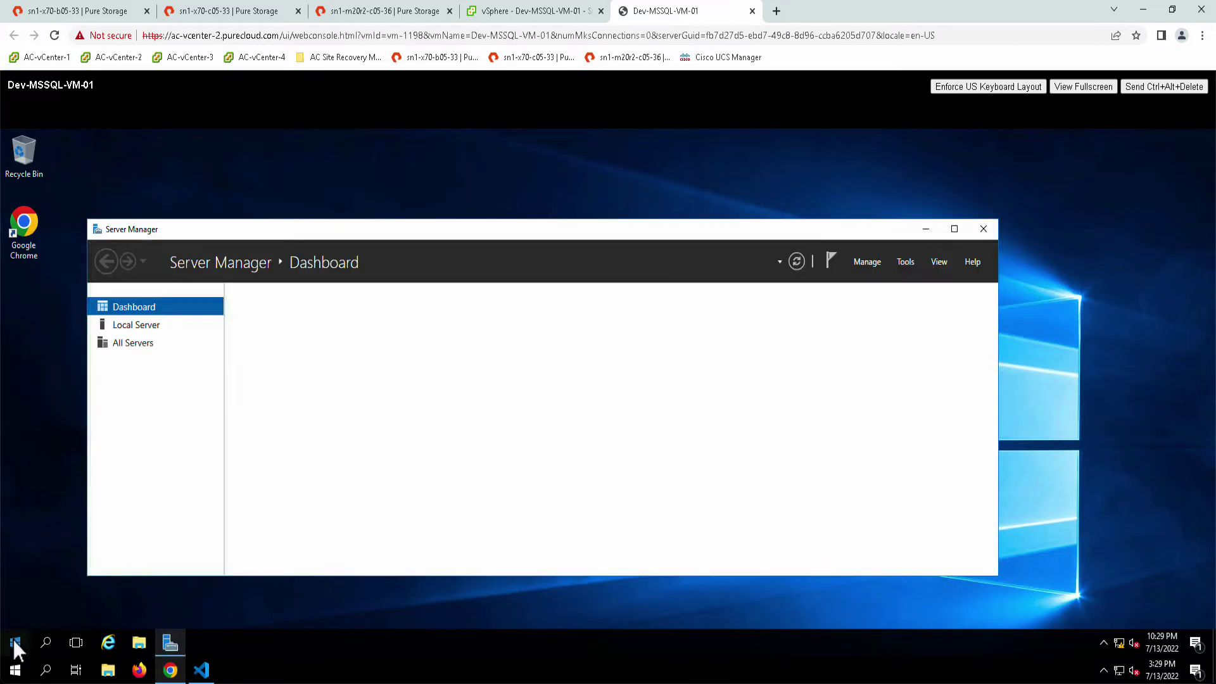
# - Launch Microsoft SQL Server Management Studio in the VM and connect to the MSSQL-VM-01 database engine with Windows Authentication
pyautogui.click(14, 641)
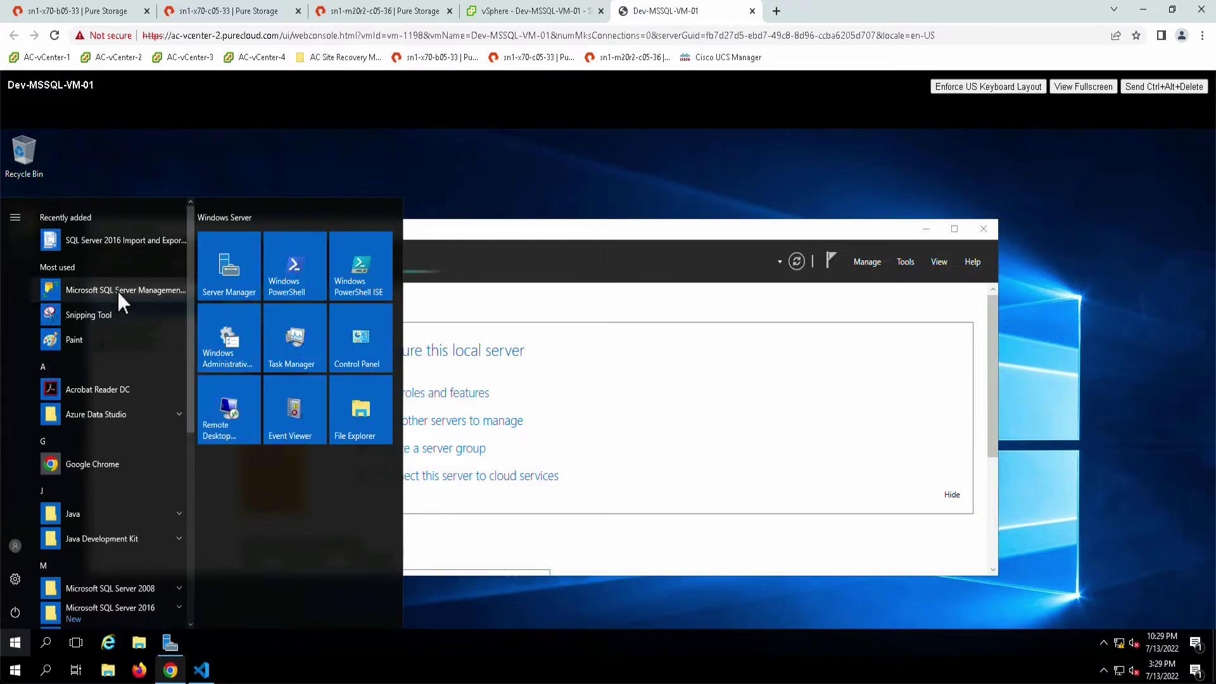
pyautogui.click(930, 229)
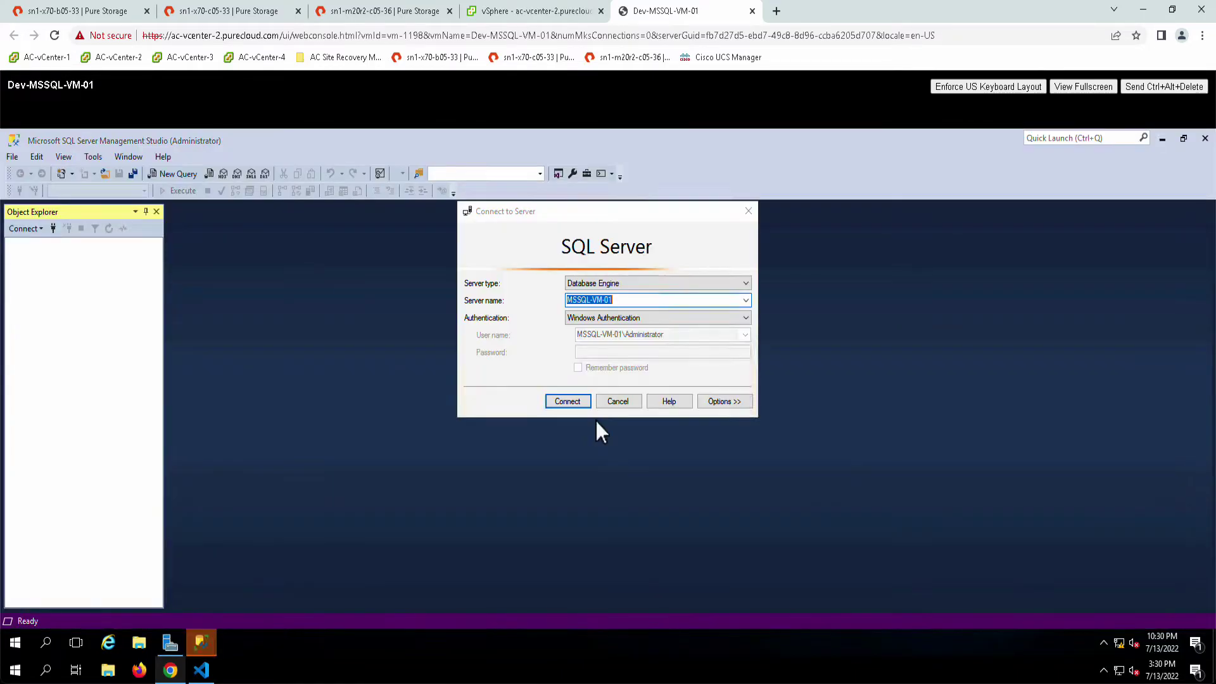
pyautogui.click(561, 398)
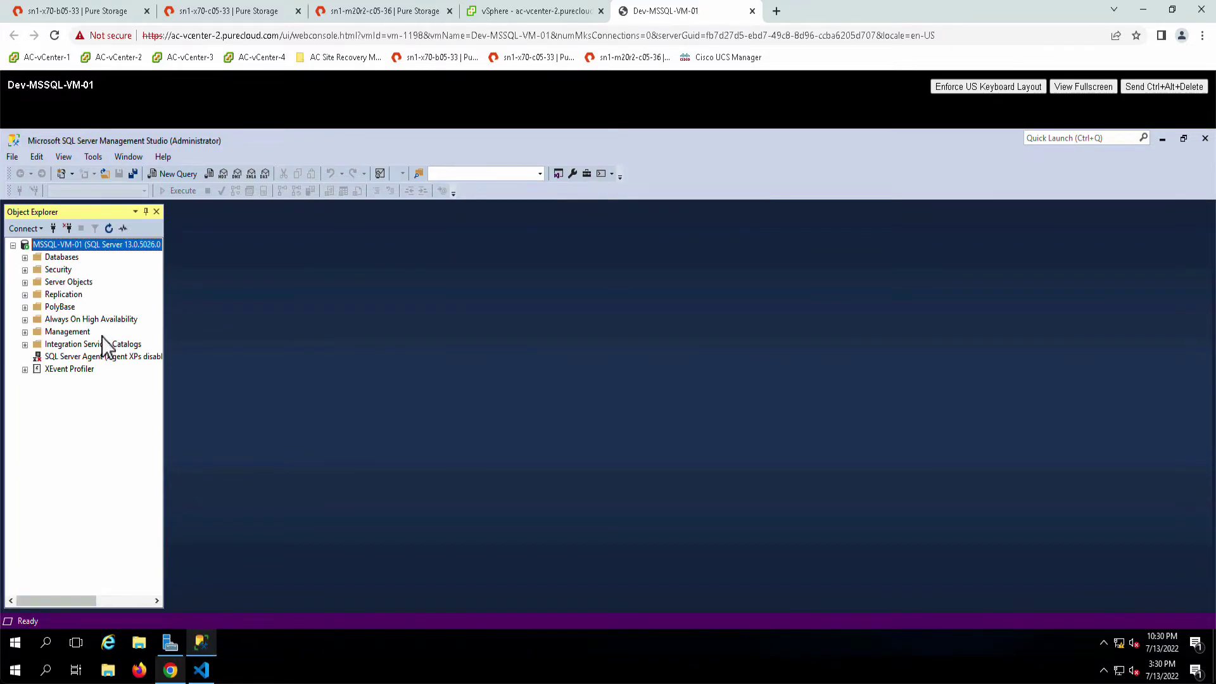
# - Expand the server's Databases and System Databases folders to examine the databases present on the cloned VM
pyautogui.click(25, 257)
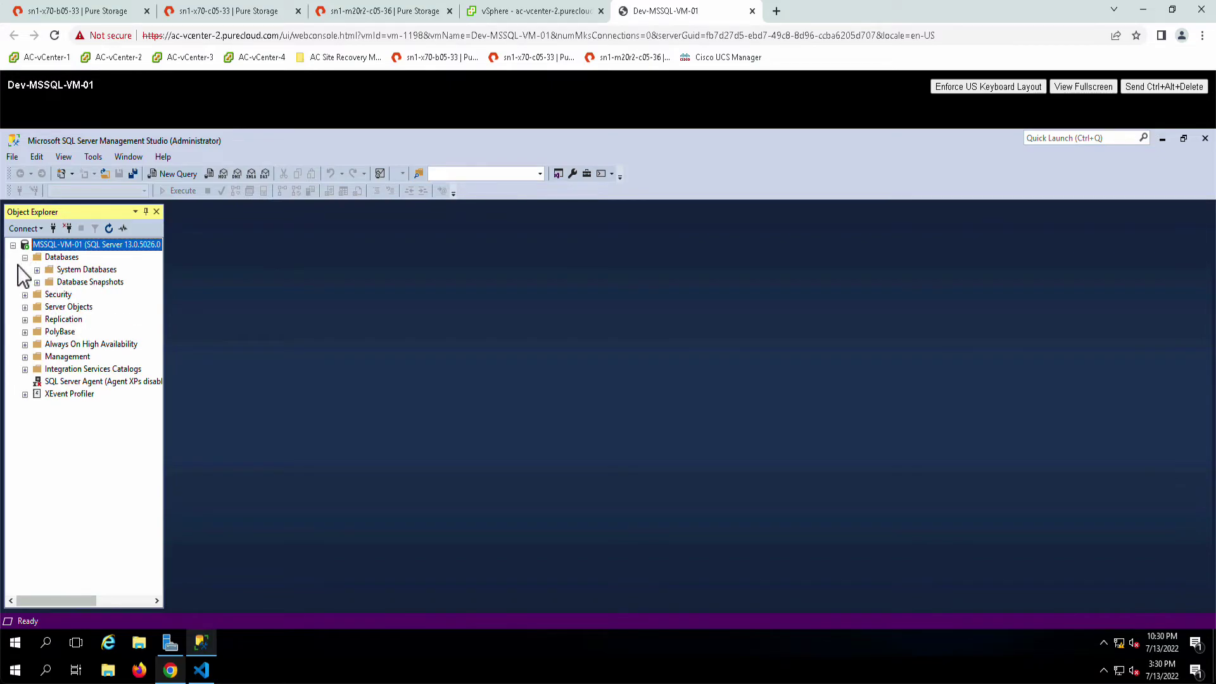
pyautogui.click(37, 270)
pyautogui.click(36, 332)
pyautogui.click(80, 294)
pyautogui.click(79, 306)
pyautogui.click(82, 319)
pyautogui.click(83, 268)
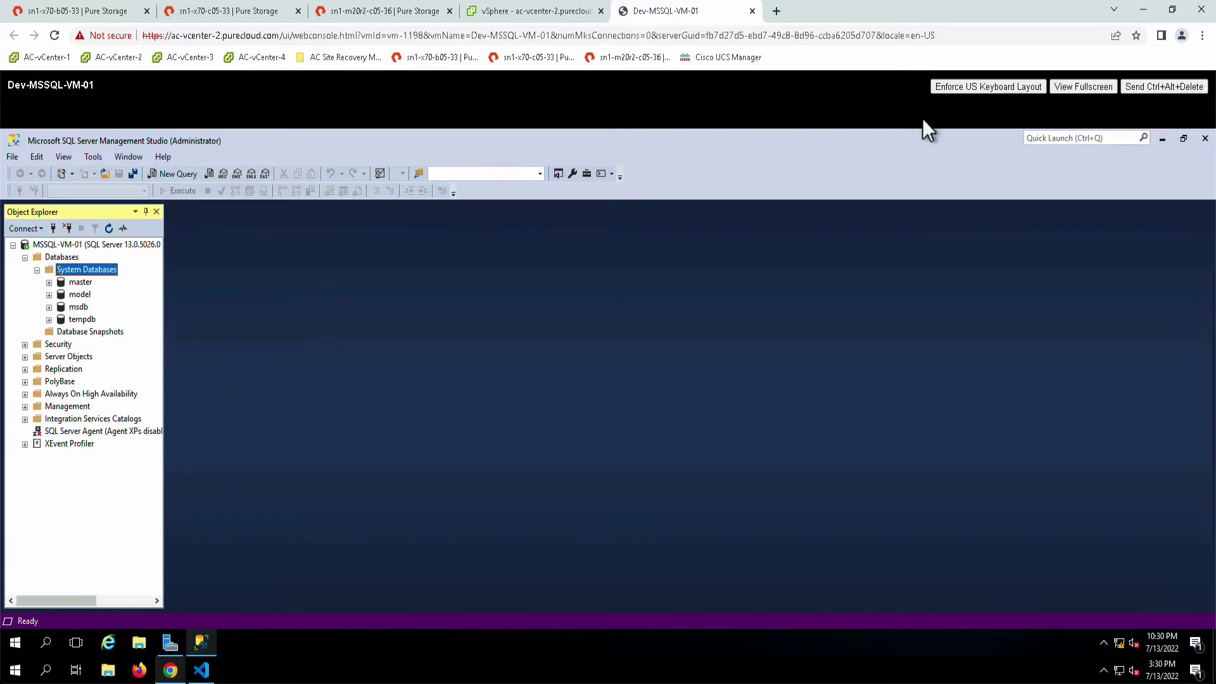
# - Minimize SQL Server Management Studio in the VM and close the Dev-MSSQL-VM-01 web console
pyautogui.click(1163, 140)
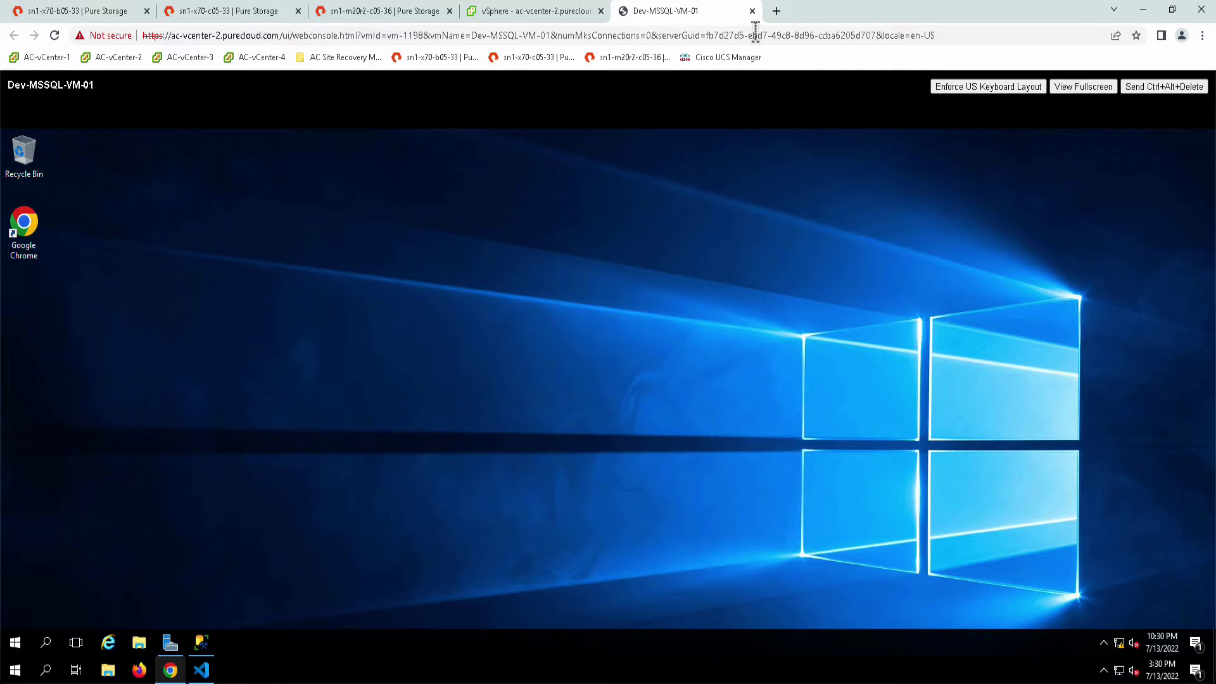
pyautogui.click(751, 12)
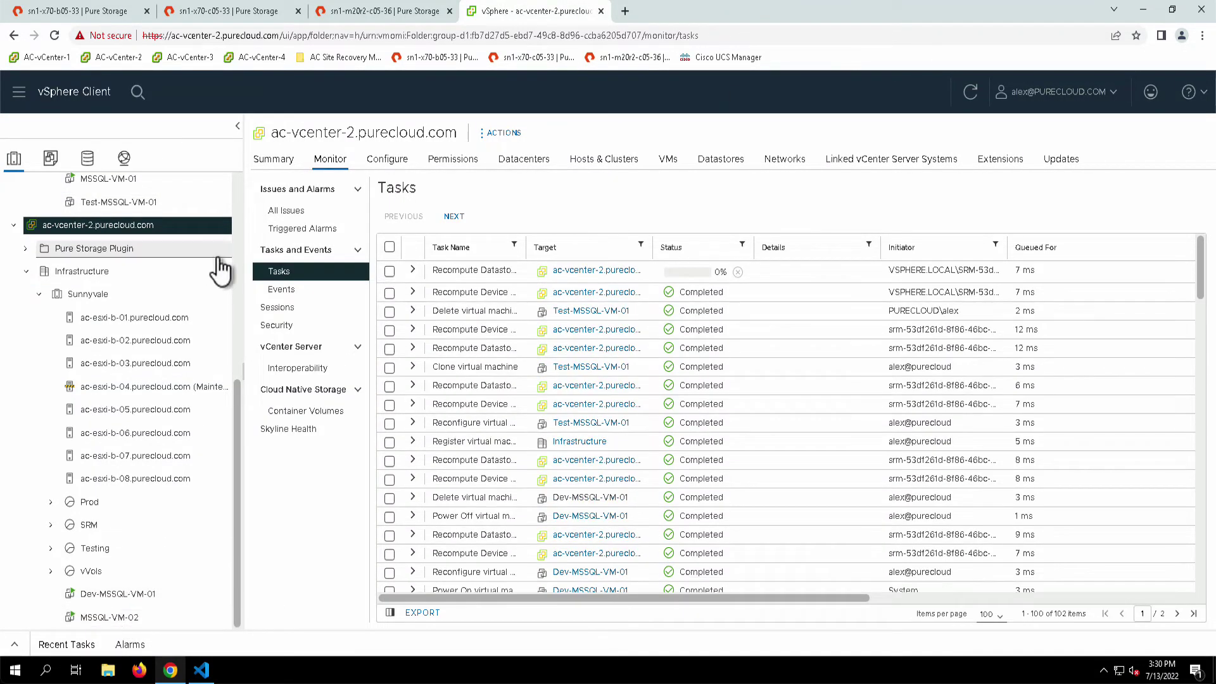
# - Switch to Visual Studio Code and select the Stop-SpbmReplicationTestFailover line for $targetGroup in demo.ps1
pyautogui.click(201, 671)
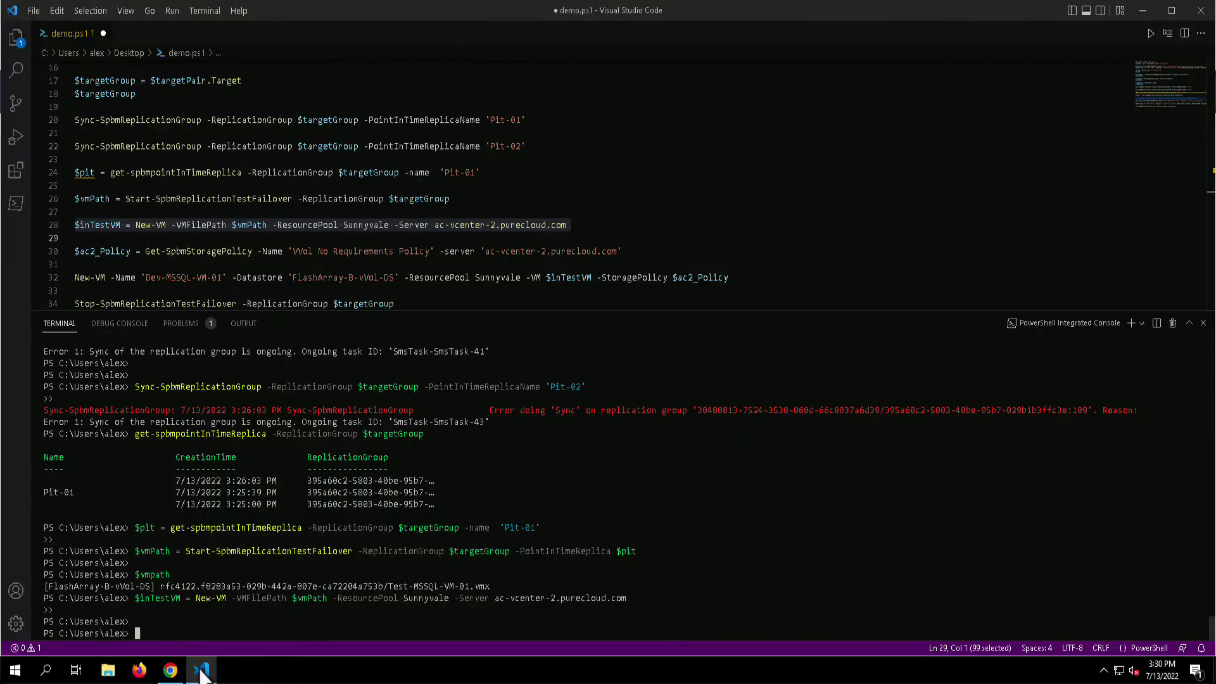
pyautogui.press('F8')
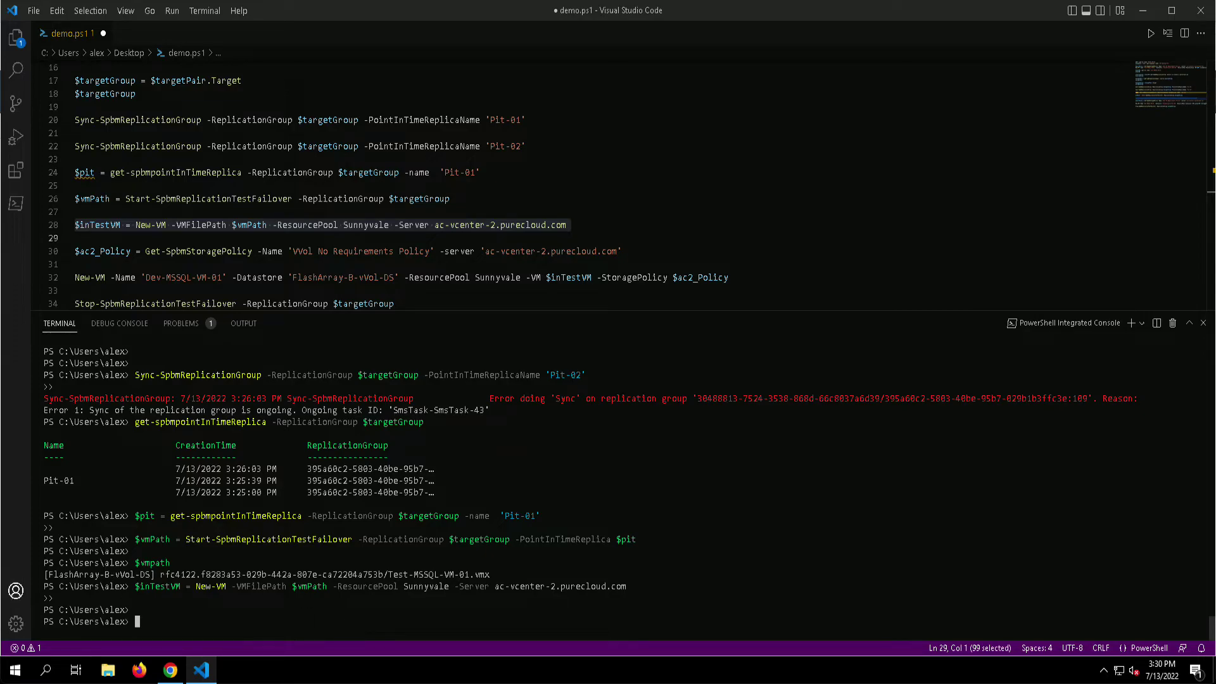
pyautogui.scroll(-2, 77, 257)
pyautogui.click(54, 254)
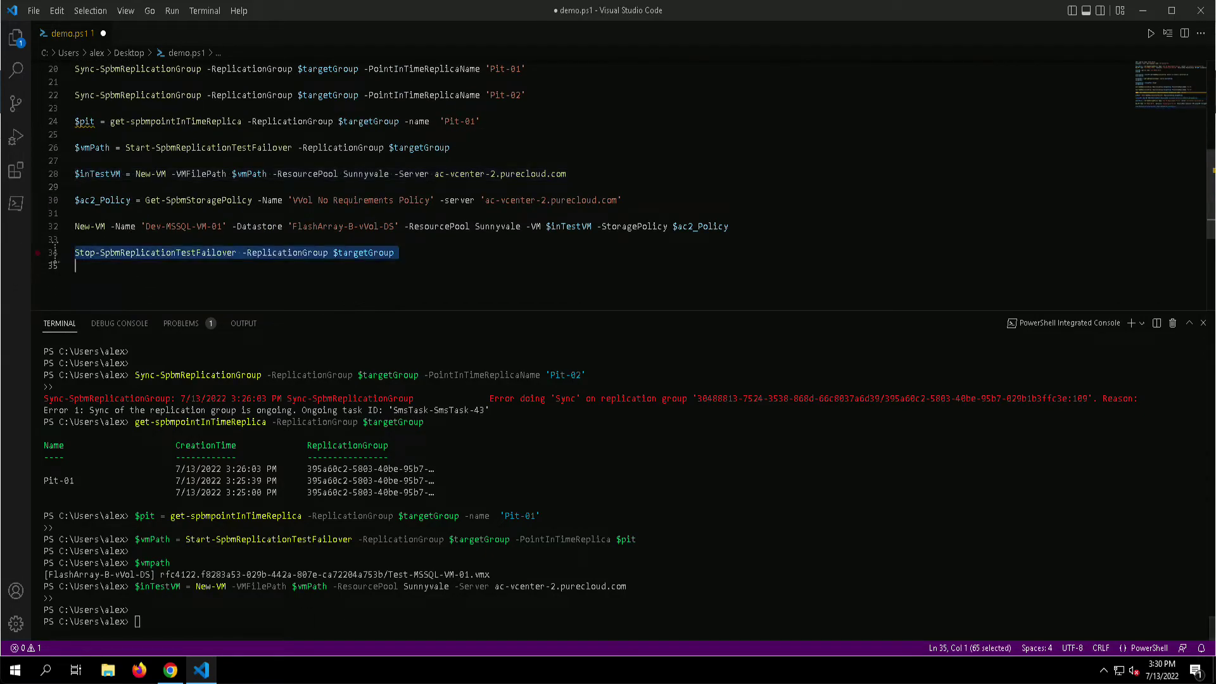
# - Run Get-SpbmReplicationGroup | Format-Table -AutoSize in the terminal and examine the replication state of the group ending in 109
pyautogui.click(757, 591)
pyautogui.write('get-spbmrep')
pyautogui.press('Right')
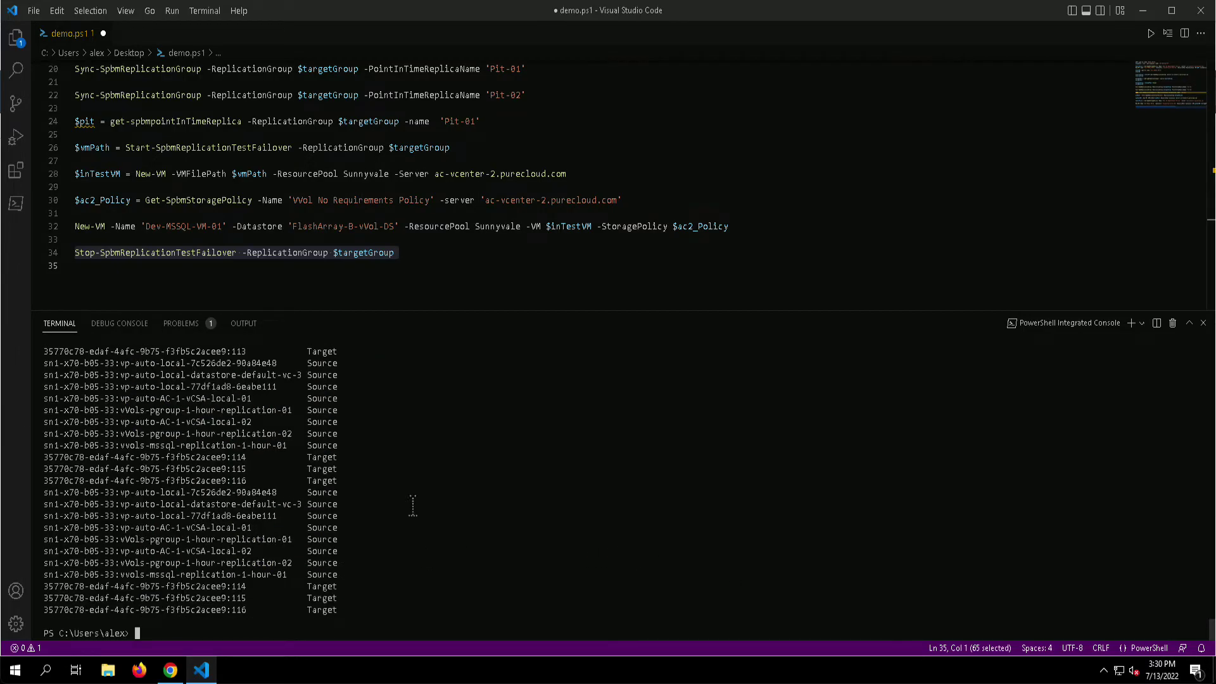
pyautogui.scroll(2, 380, 462)
pyautogui.tripleClick(340, 425)
pyautogui.scroll(3, 403, 437)
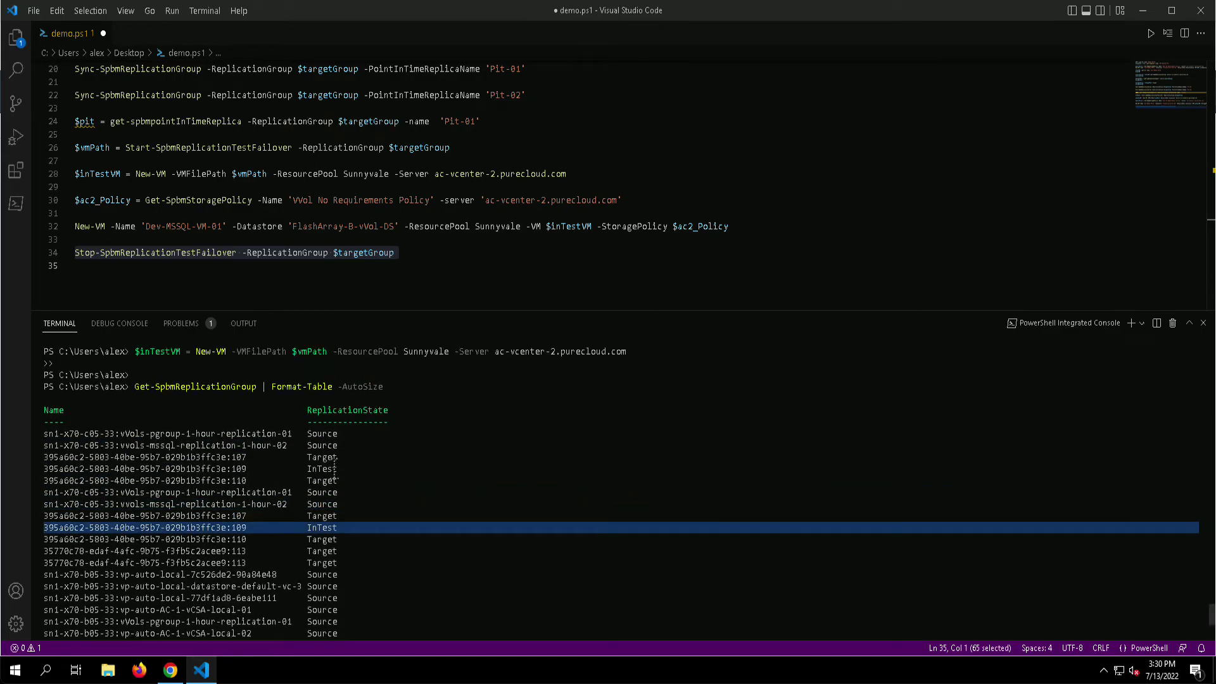
pyautogui.tripleClick(336, 469)
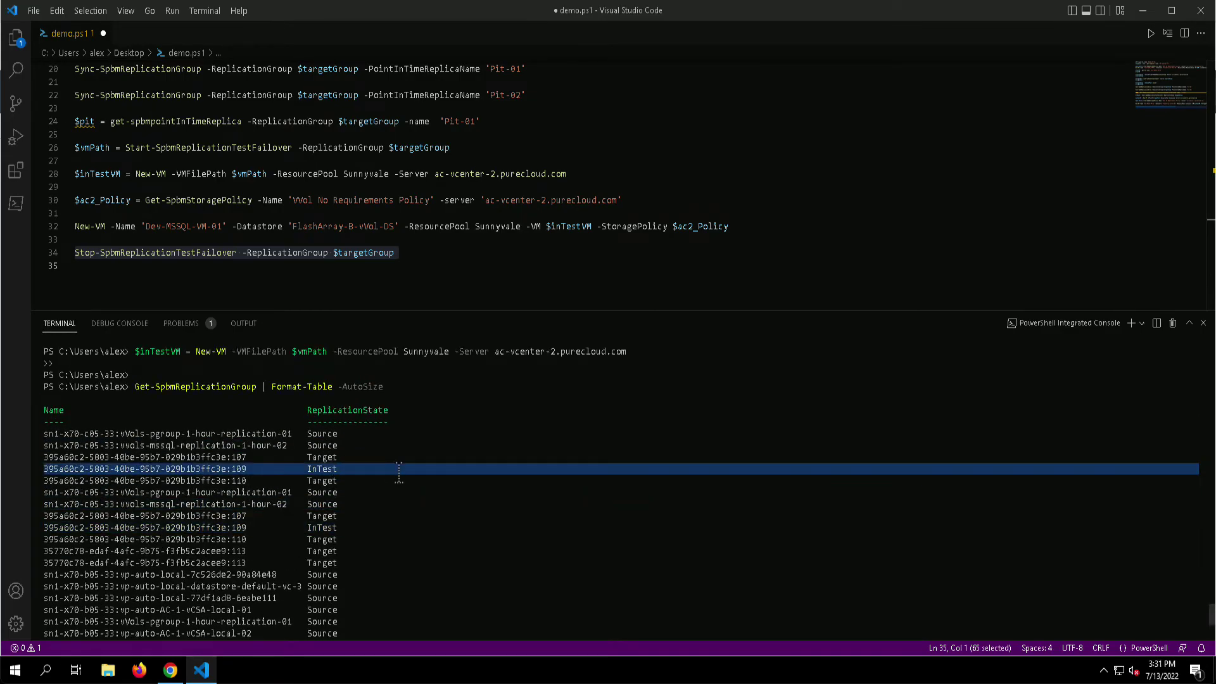
pyautogui.scroll(-6, 399, 471)
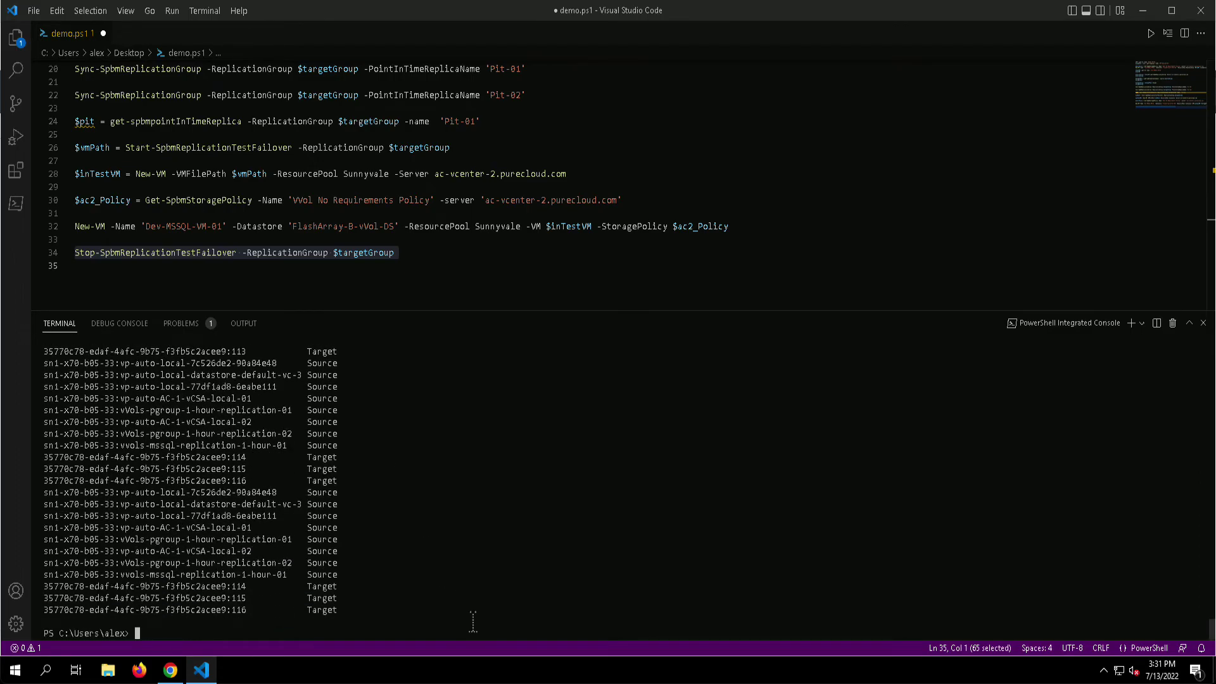
# - Run the selected Stop-SpbmReplicationTestFailover command on $targetGroup to end the test failover
pyautogui.press('Return')
pyautogui.press('Return')
pyautogui.press('F8')
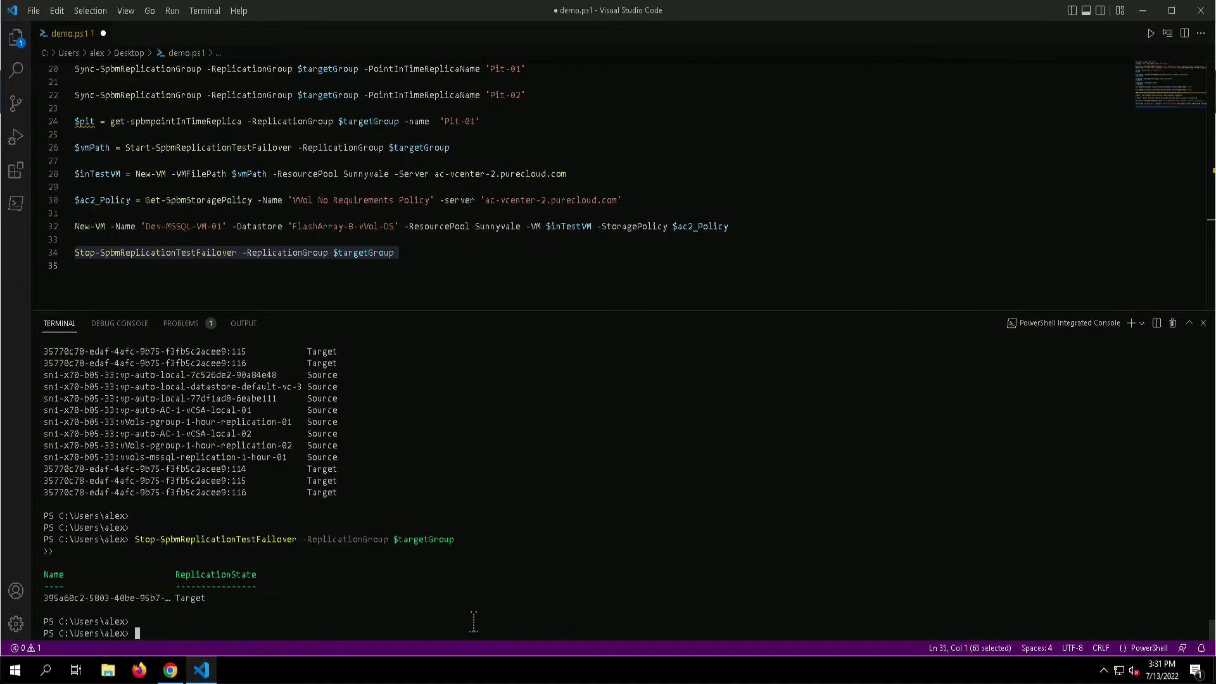
# - Switch to the browser and examine the destroyed volume groups and destroyed volumes on the sn1-x70-c05-33 array
pyautogui.click(170, 669)
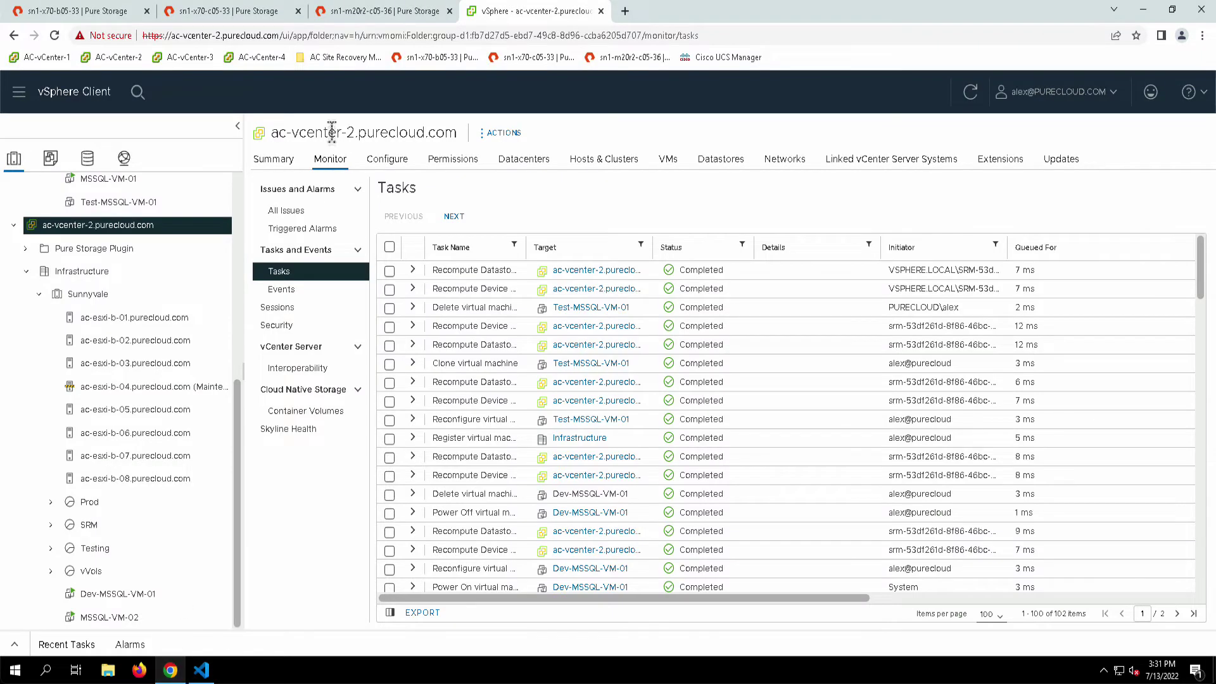
pyautogui.click(248, 11)
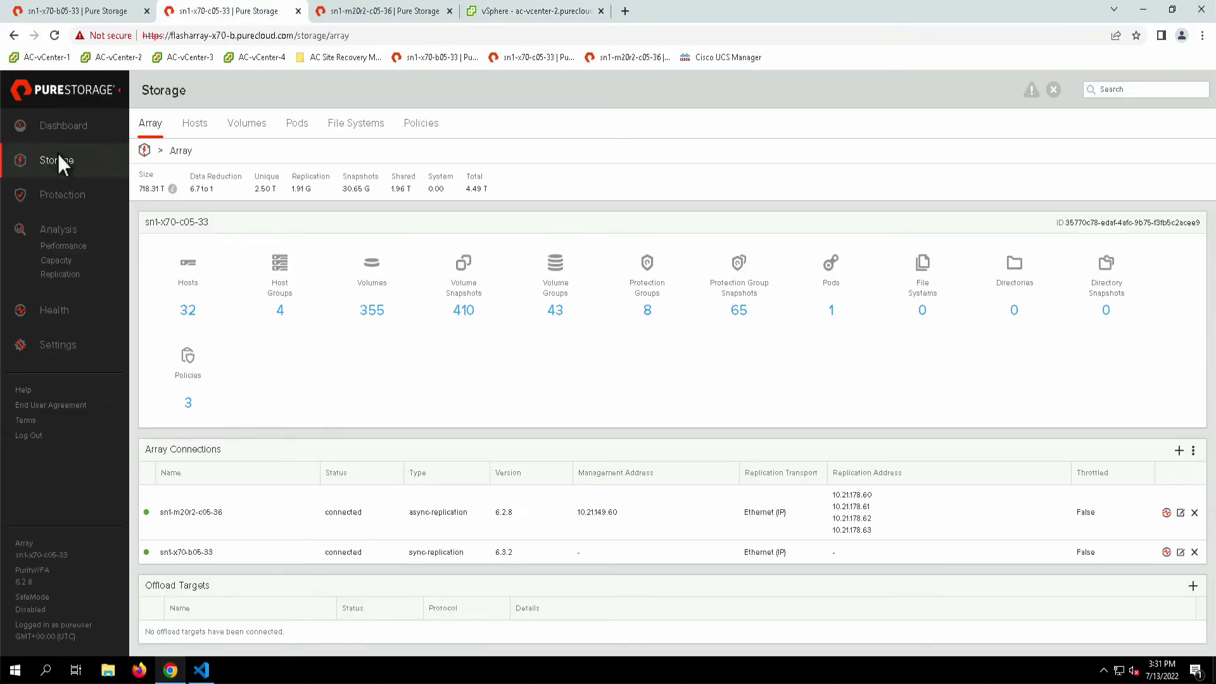
pyautogui.click(247, 123)
pyautogui.scroll(-5, 272, 169)
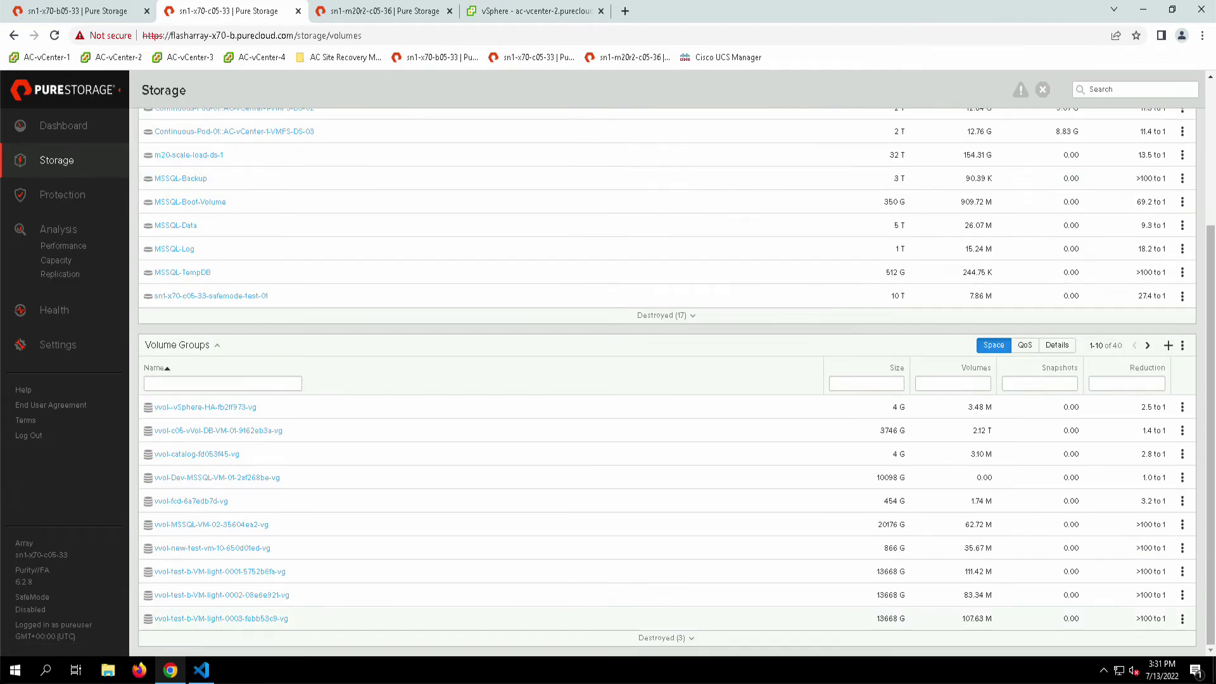
pyautogui.click(690, 640)
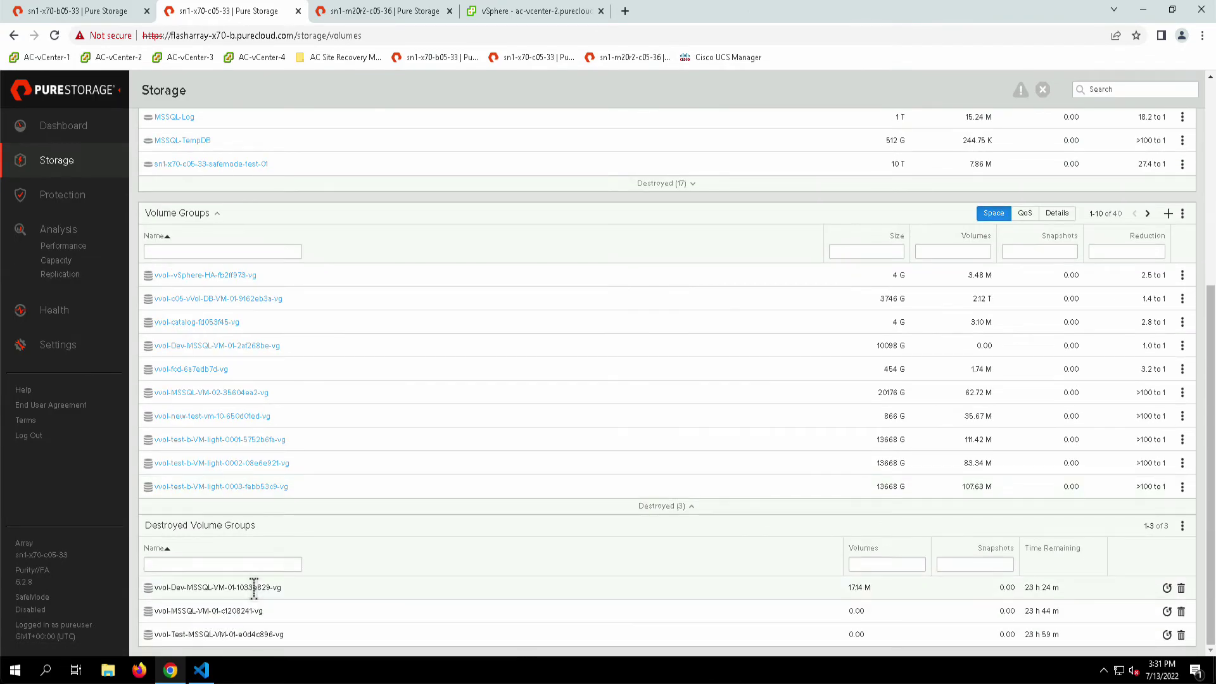
pyautogui.scroll(5, 317, 571)
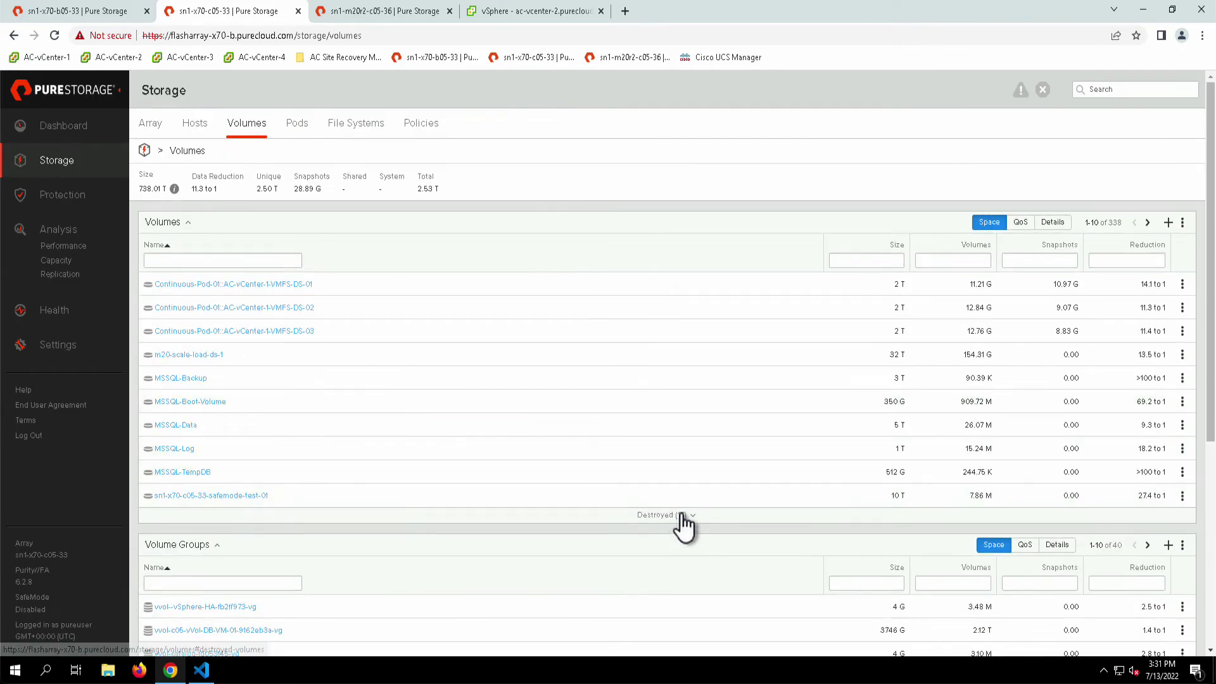
pyautogui.click(678, 515)
pyautogui.scroll(3, 522, 472)
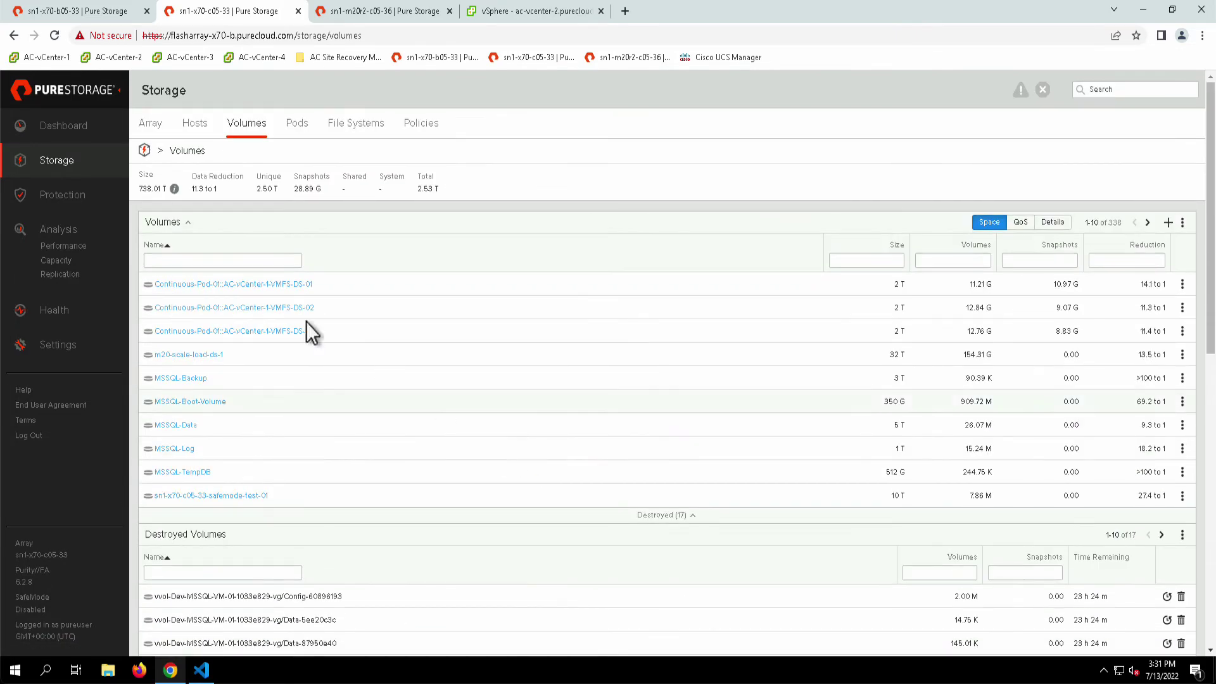
pyautogui.click(40, 160)
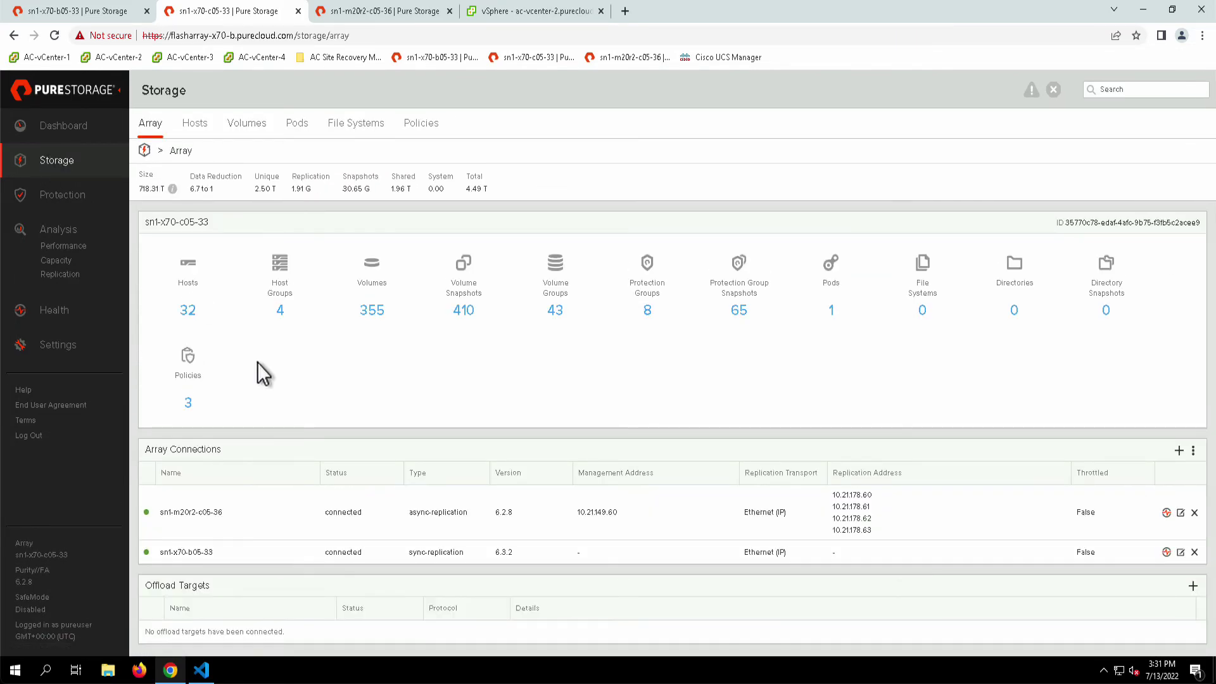
# - Delete the powered-off Test-MSSQL-VM-01 under ac-vcenter-1 from disk in the vSphere Client and open the MSSQL-VM-01 summary
pyautogui.click(546, 11)
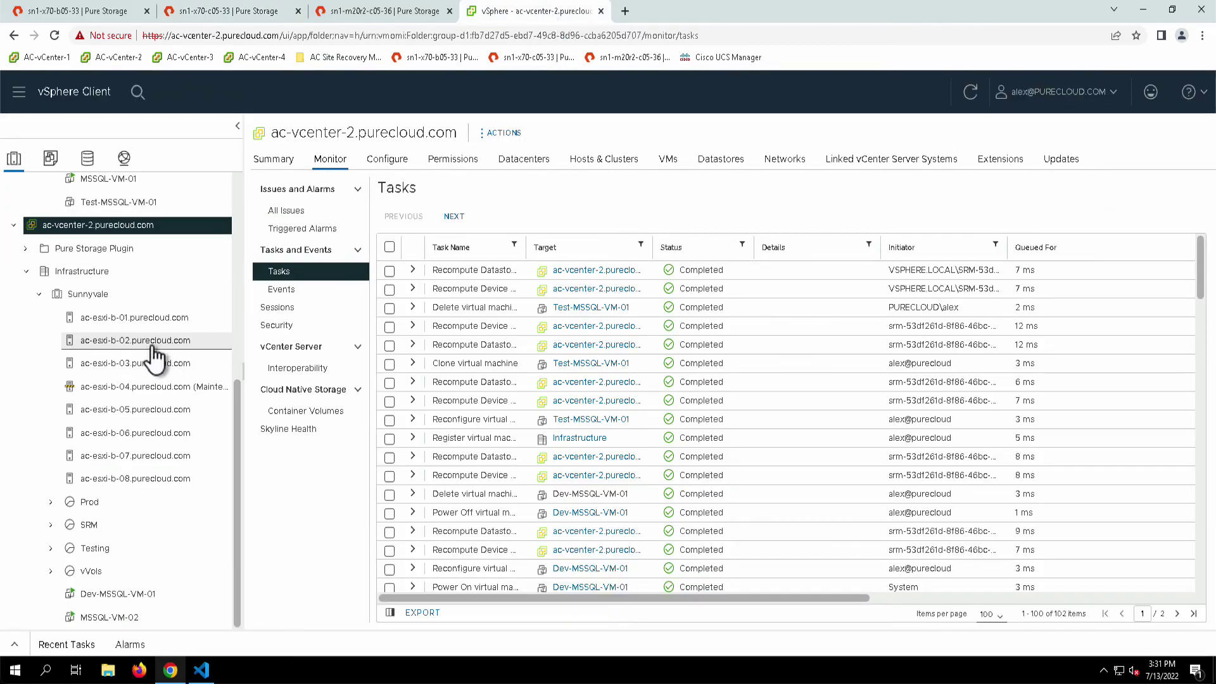
pyautogui.scroll(3, 150, 358)
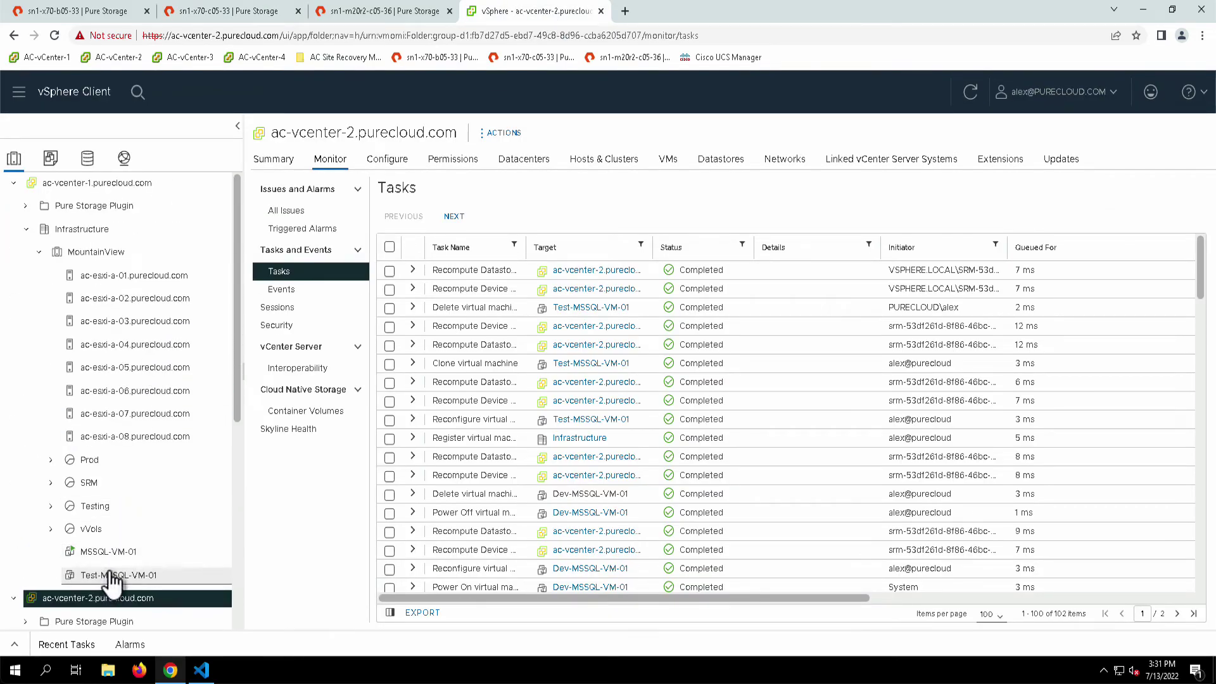
pyautogui.click(81, 576)
pyautogui.rightClick(87, 578)
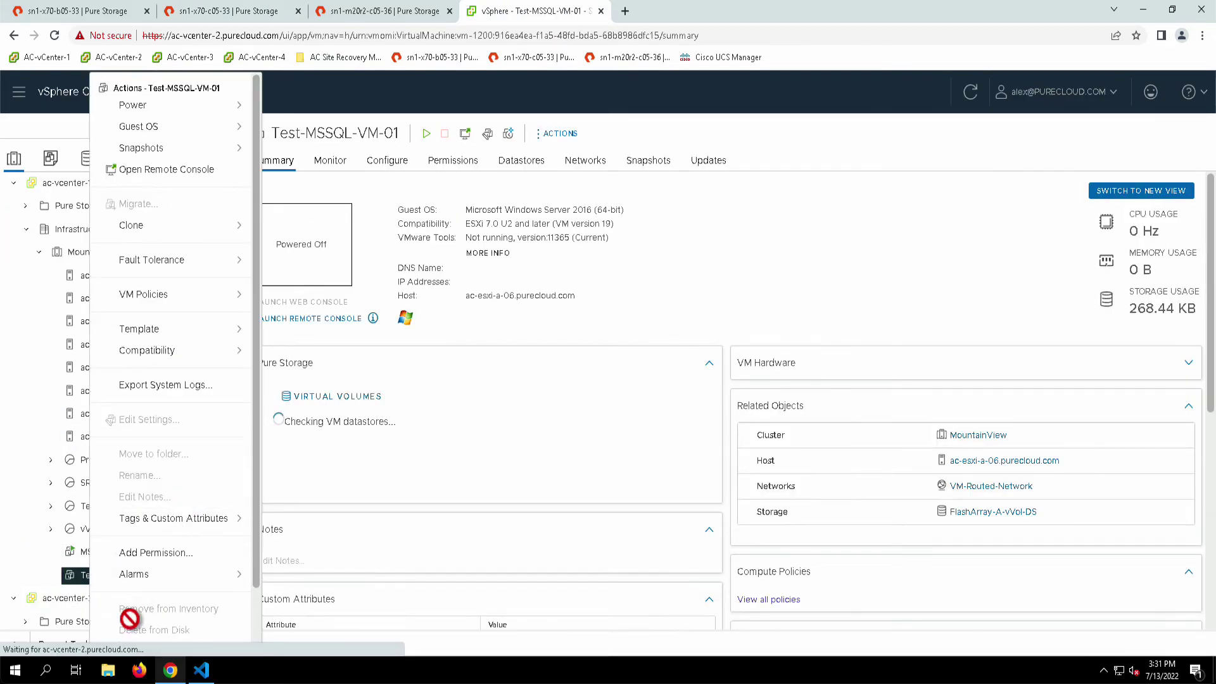
pyautogui.click(146, 630)
pyautogui.click(769, 421)
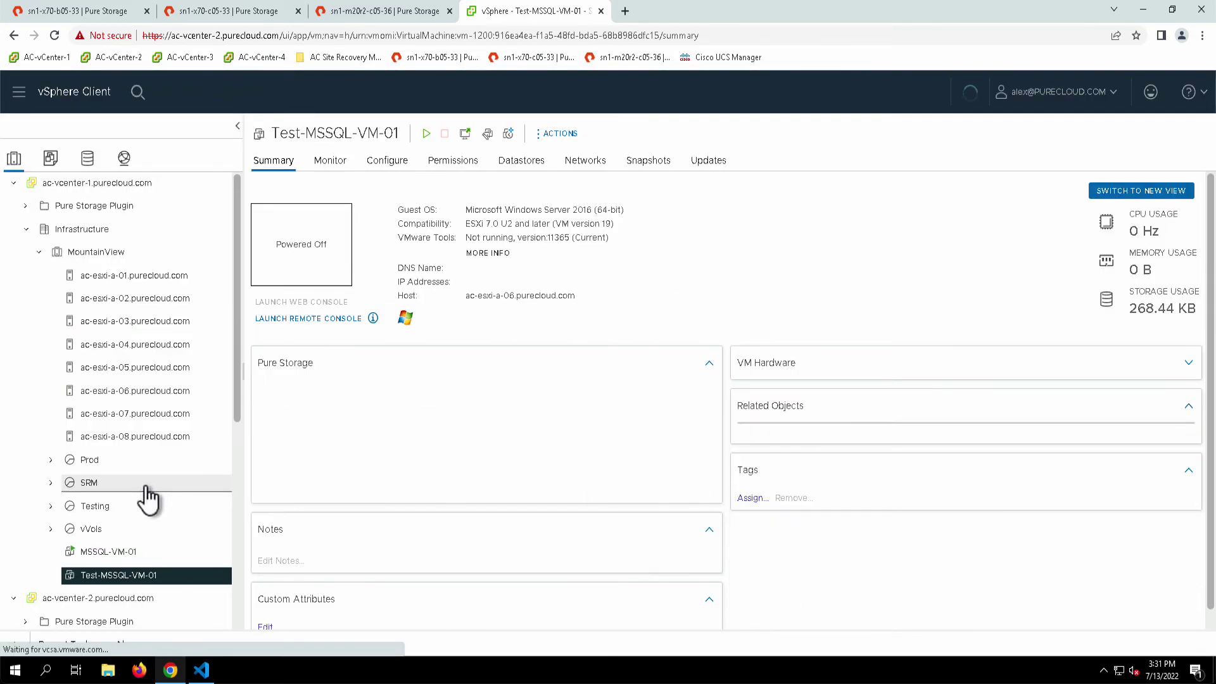
pyautogui.click(91, 552)
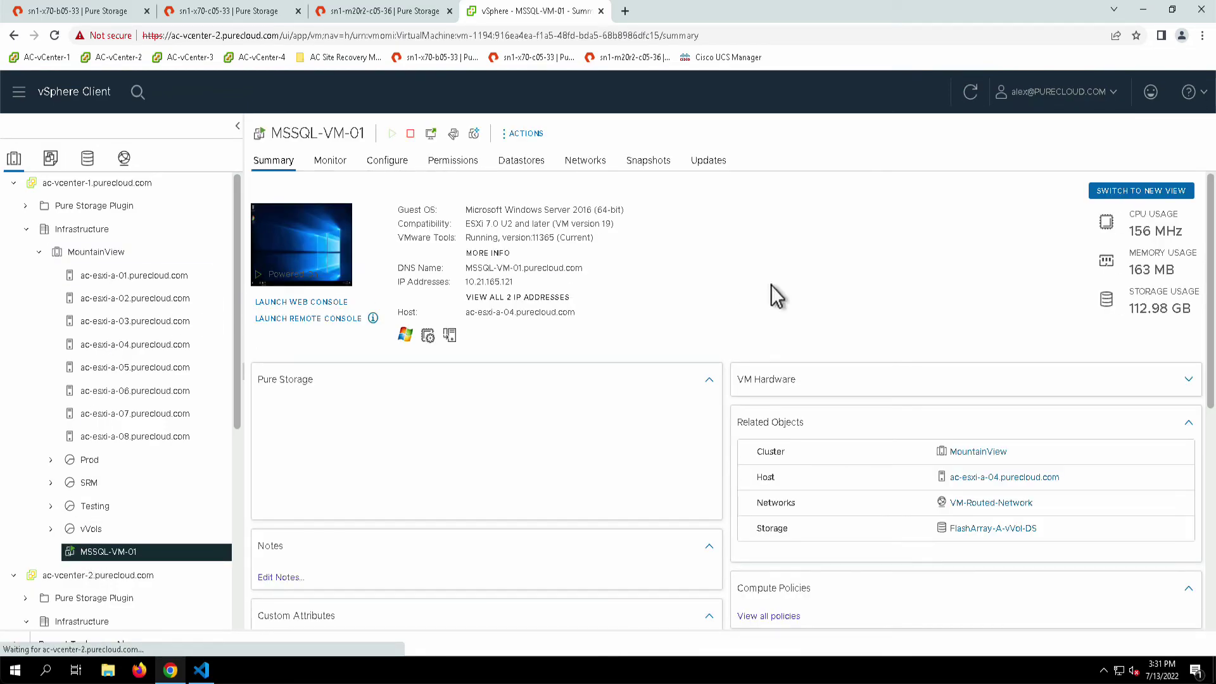